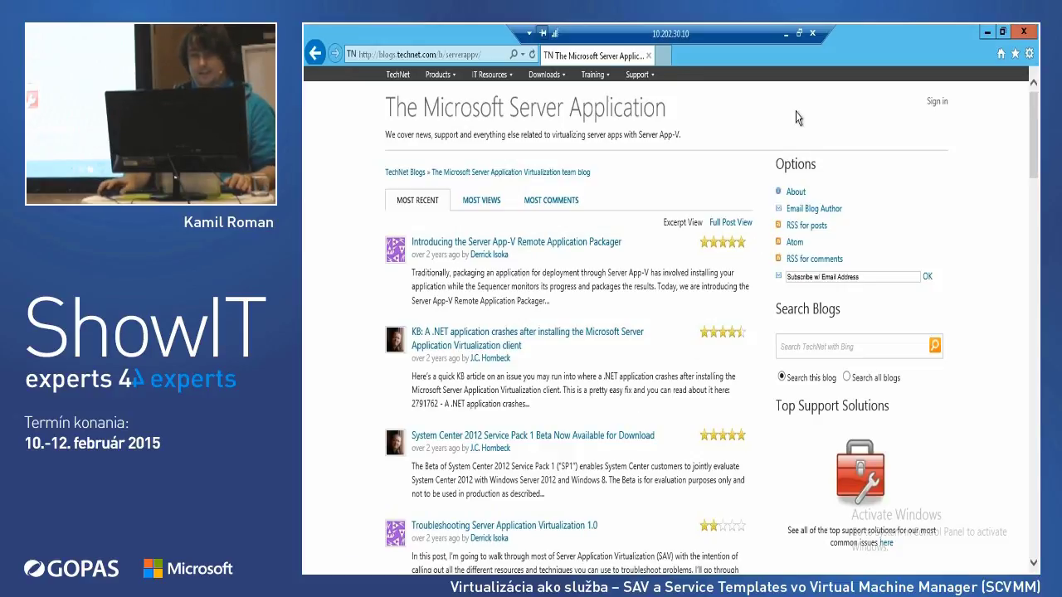
Connect to the Server App-V reference VM and view its session in full screen mode.
click(986, 33)
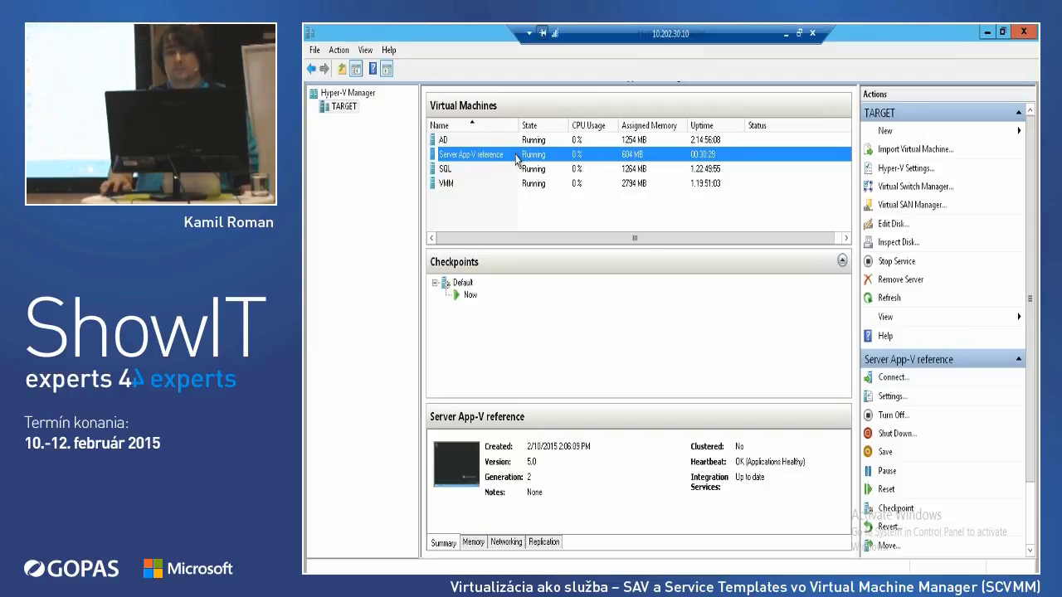
double_click(516, 158)
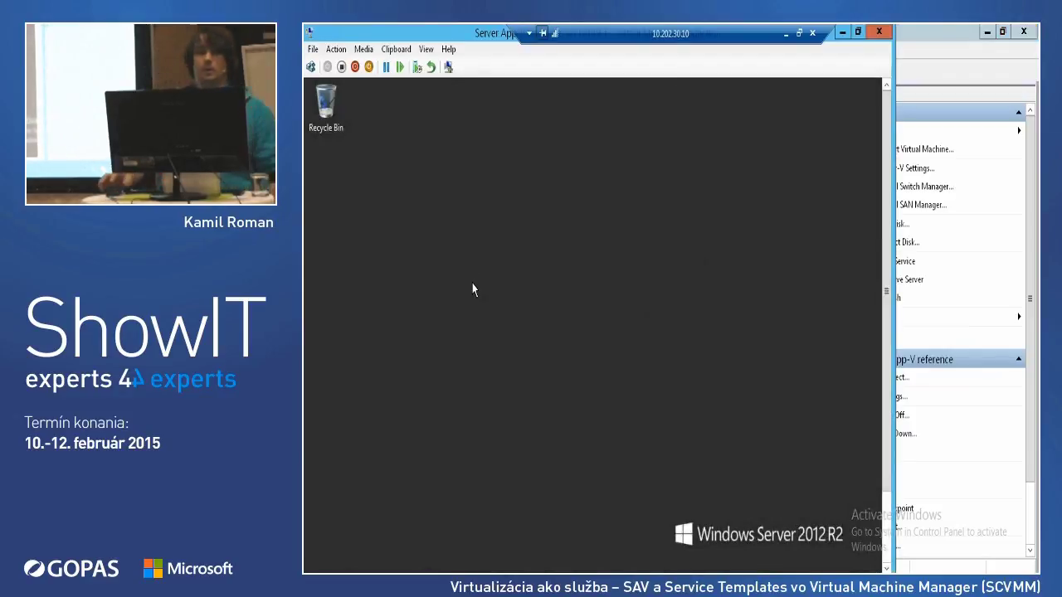
click(427, 50)
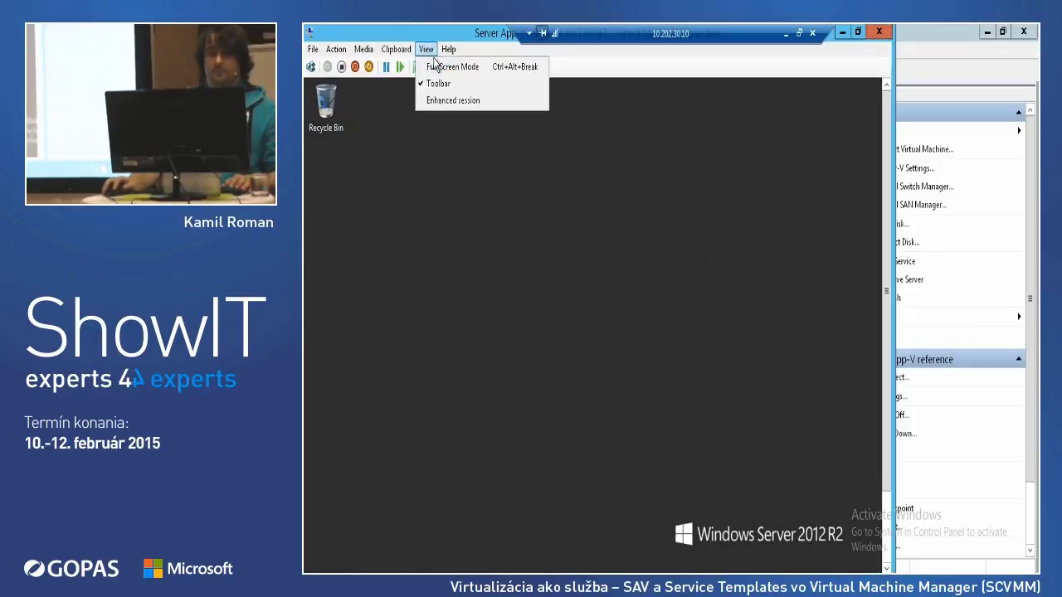
click(440, 68)
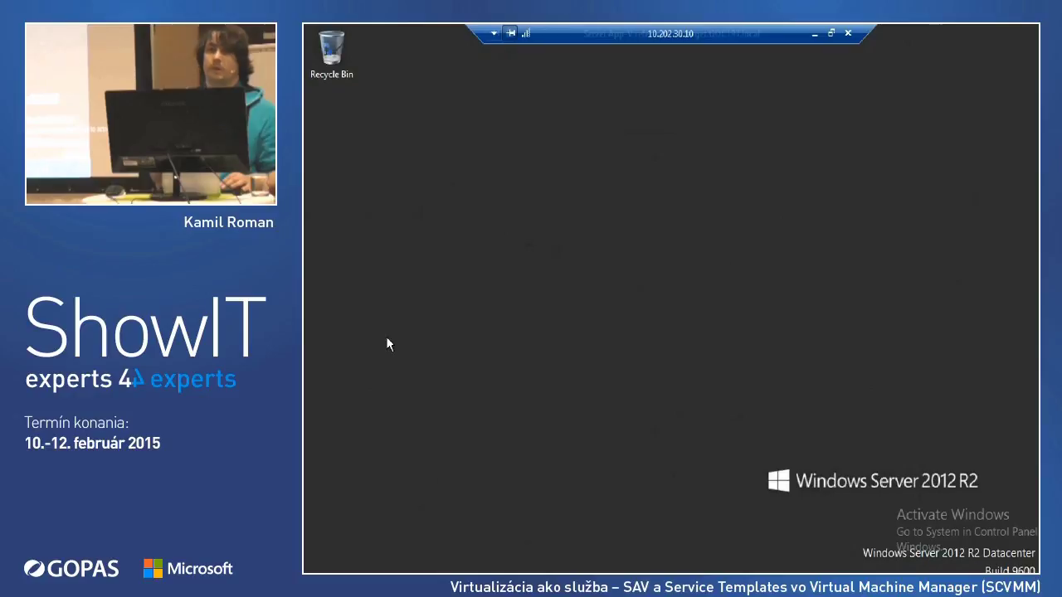
Open File Explorer in the VM and leave full screen for a windowed view.
key(super+e)
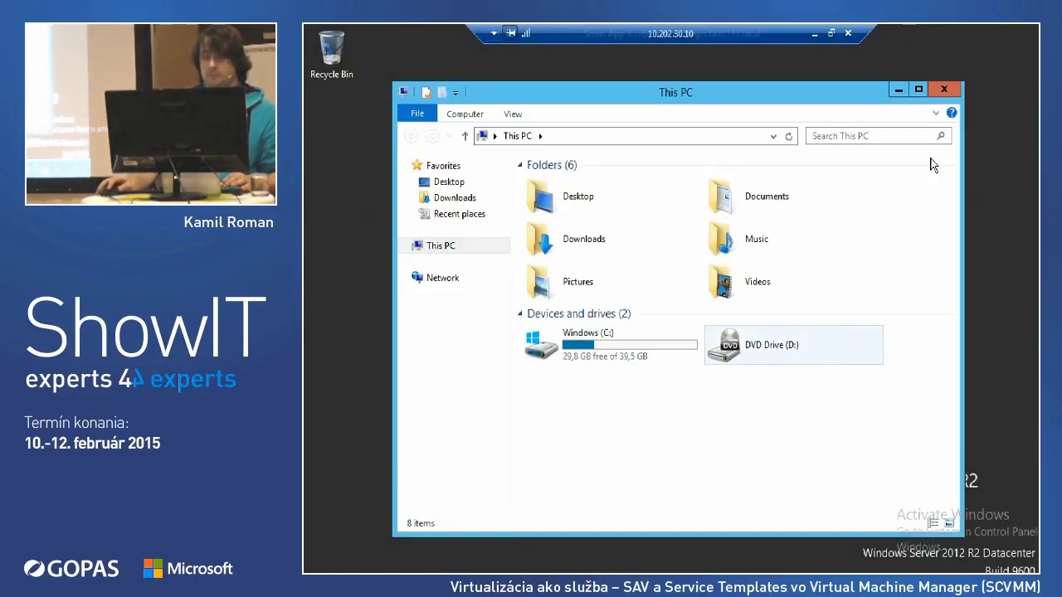
drag(750, 31, 640, 39)
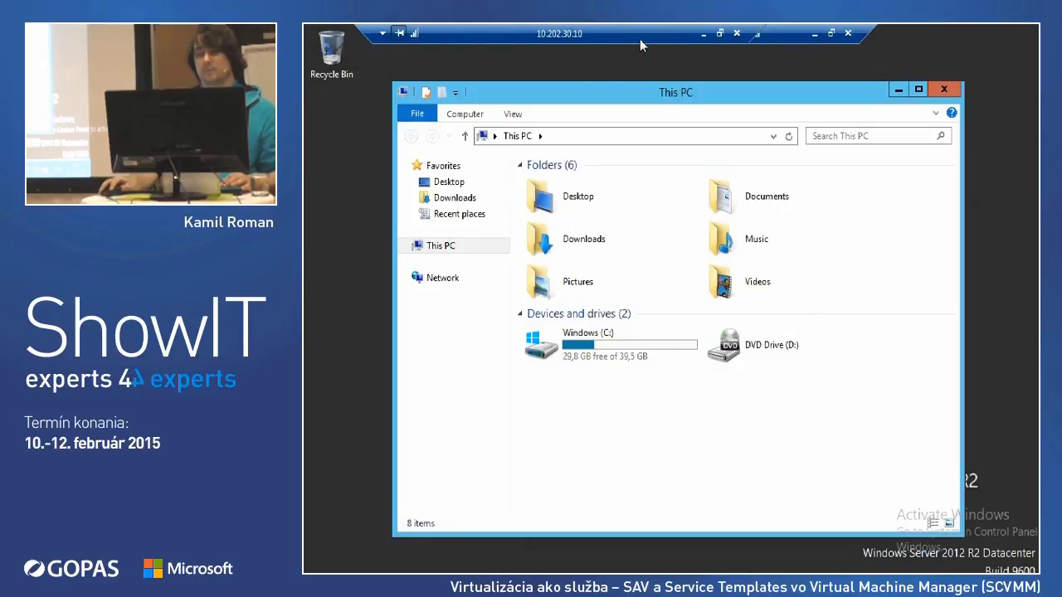
click(831, 34)
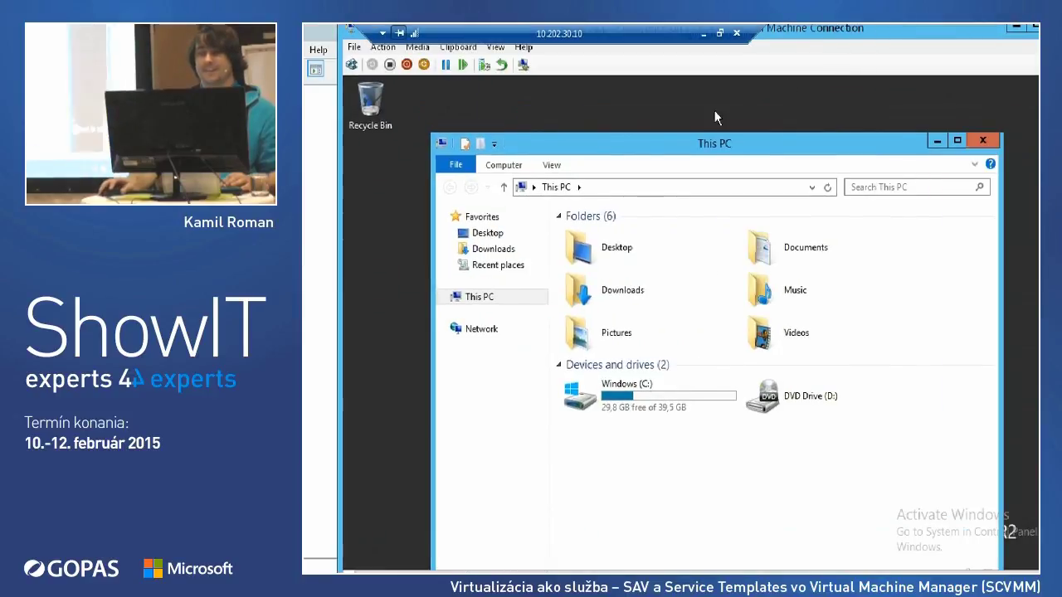
Insert the System Center 2012 R2 VMM ISO from GOC193 Sources (F:) into the DVD drive.
click(417, 48)
mouse_move(454, 64)
click(531, 85)
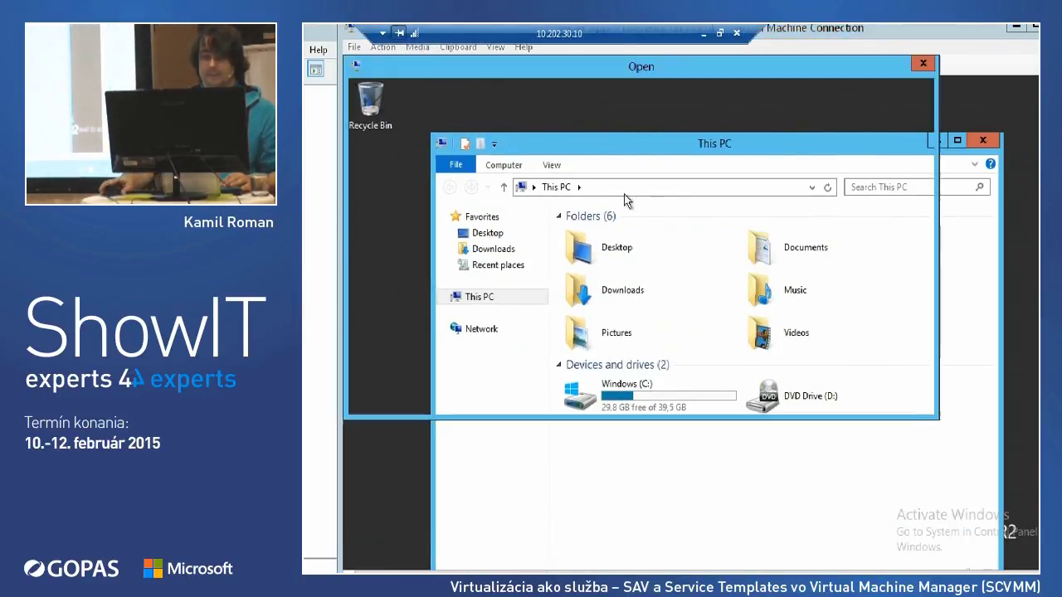
scroll(770, 340, down, 1)
click(753, 305)
double_click(749, 327)
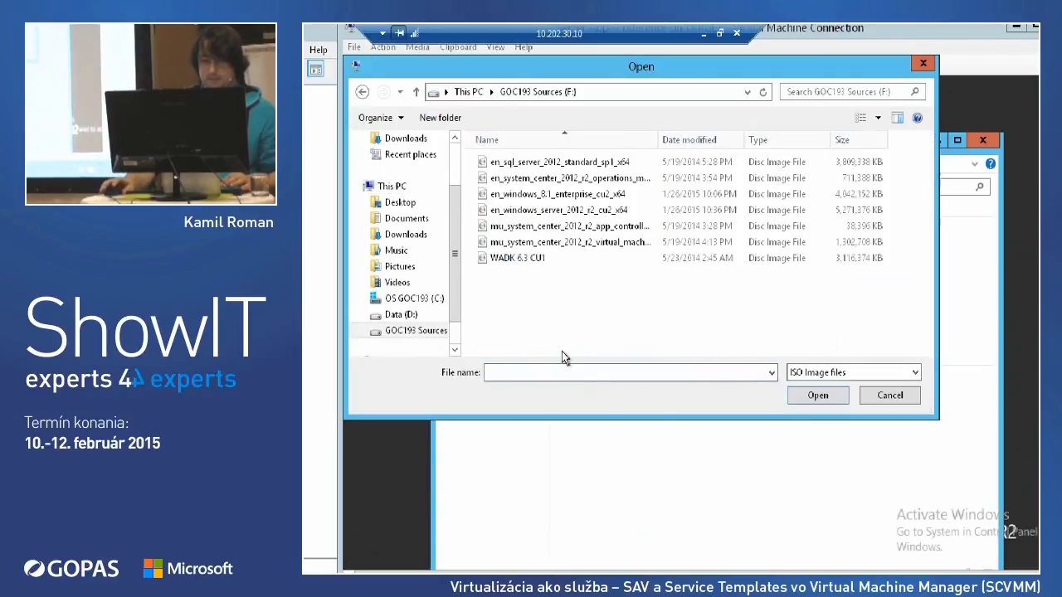
double_click(554, 242)
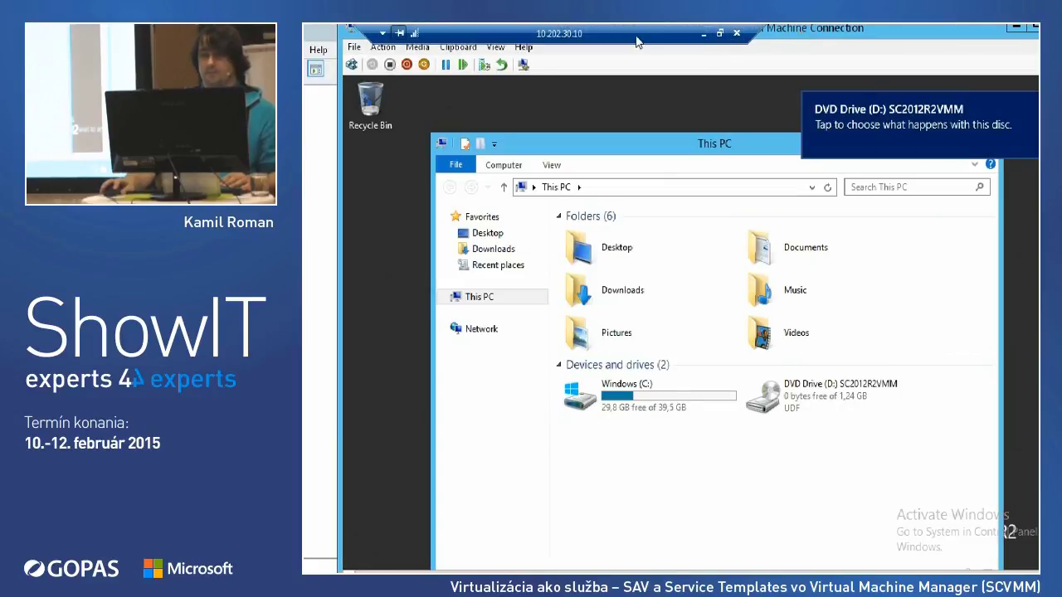
Return to full screen, close the VMM setup splash and browse DVD Drive (D:).
drag(726, 40, 626, 40)
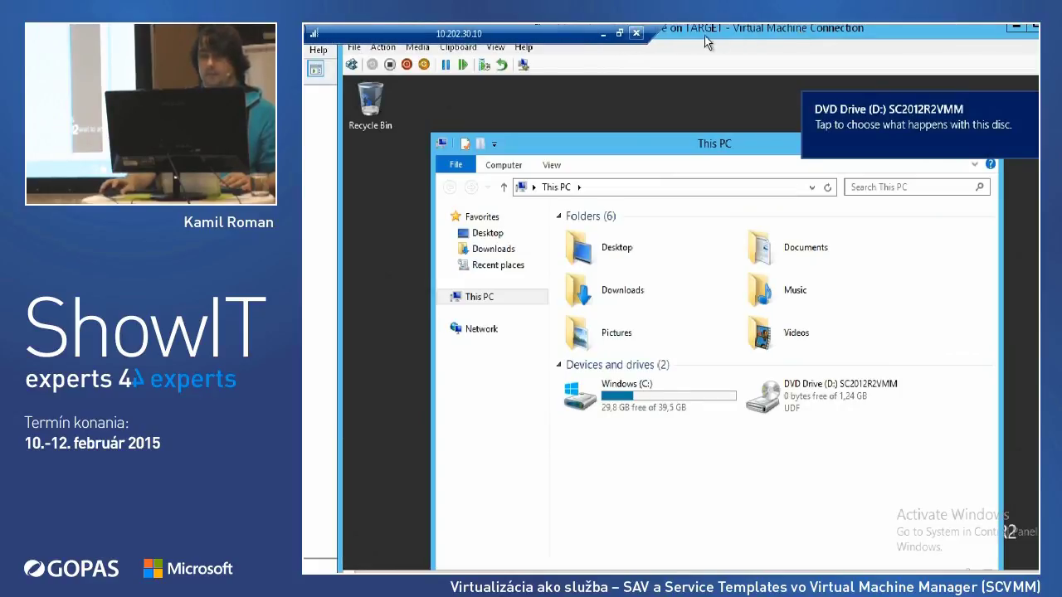
click(494, 48)
click(524, 65)
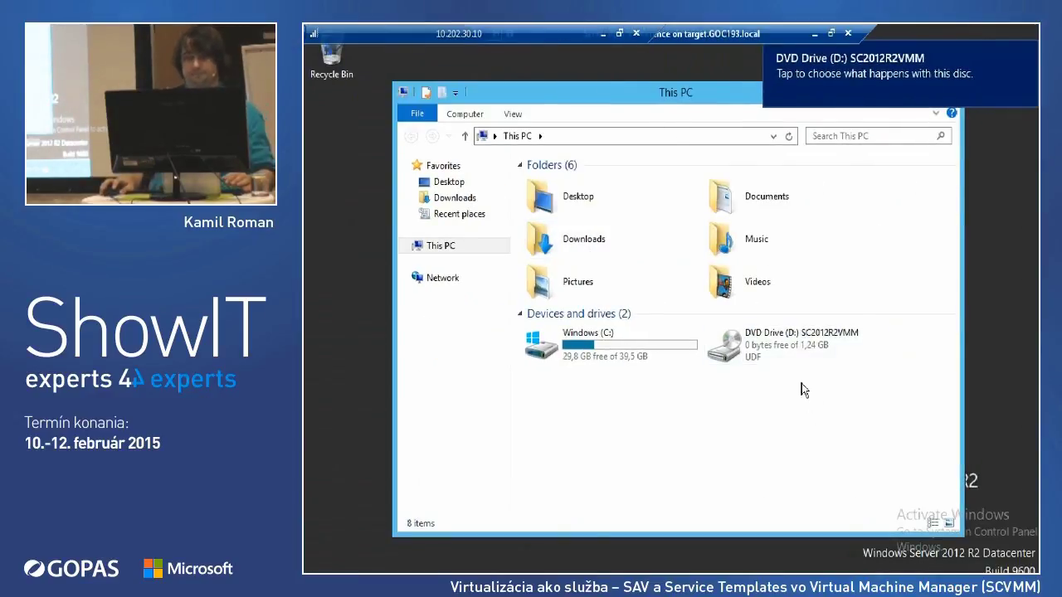
double_click(813, 341)
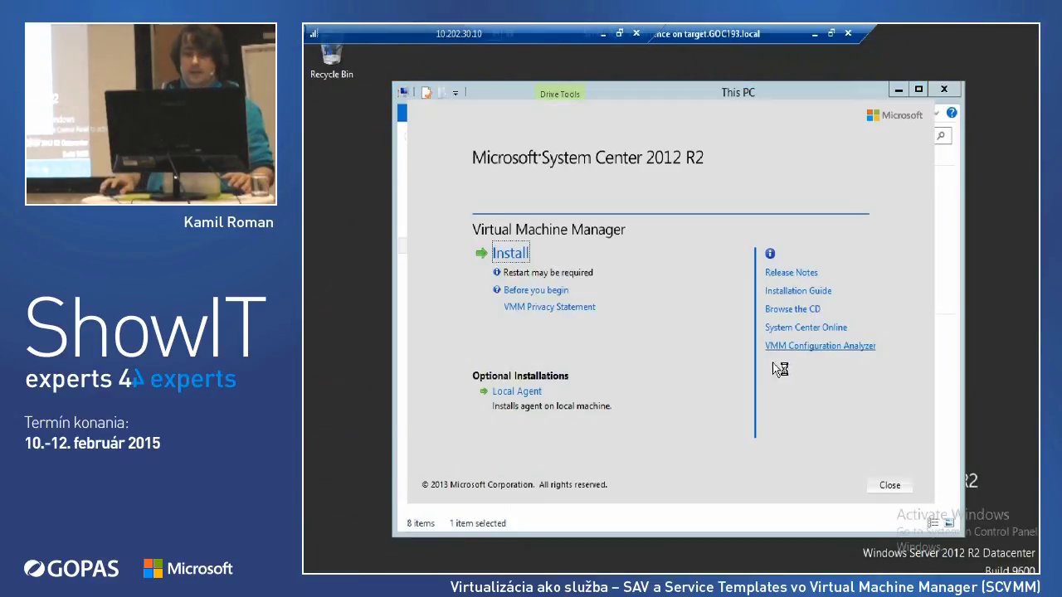
click(891, 490)
click(441, 246)
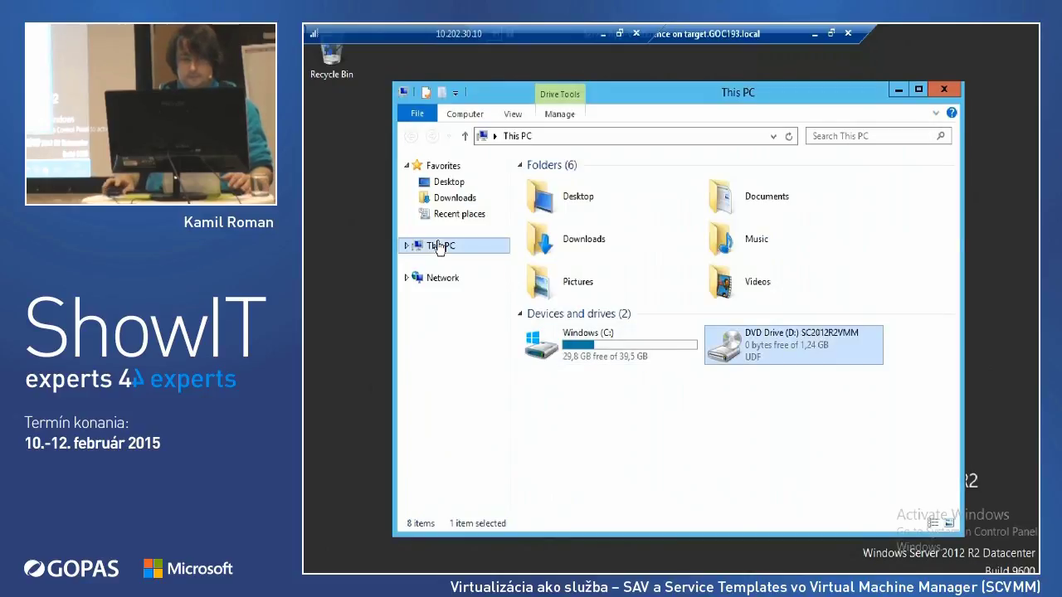
click(455, 374)
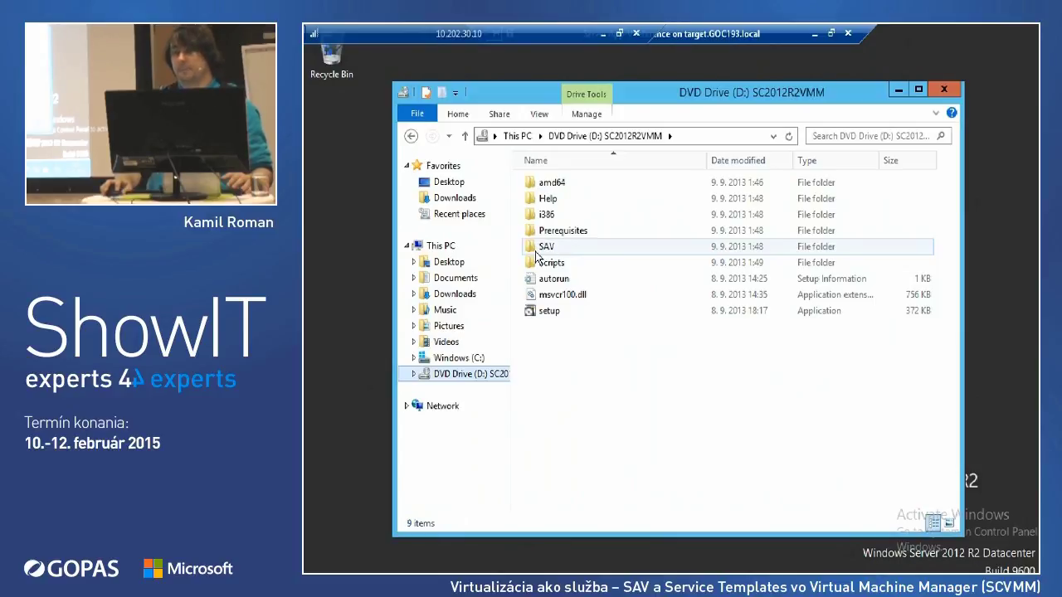
Open SAV, compare the i386 and amd64 folders, and settle in amd64 selecting AgentSetup.
double_click(541, 246)
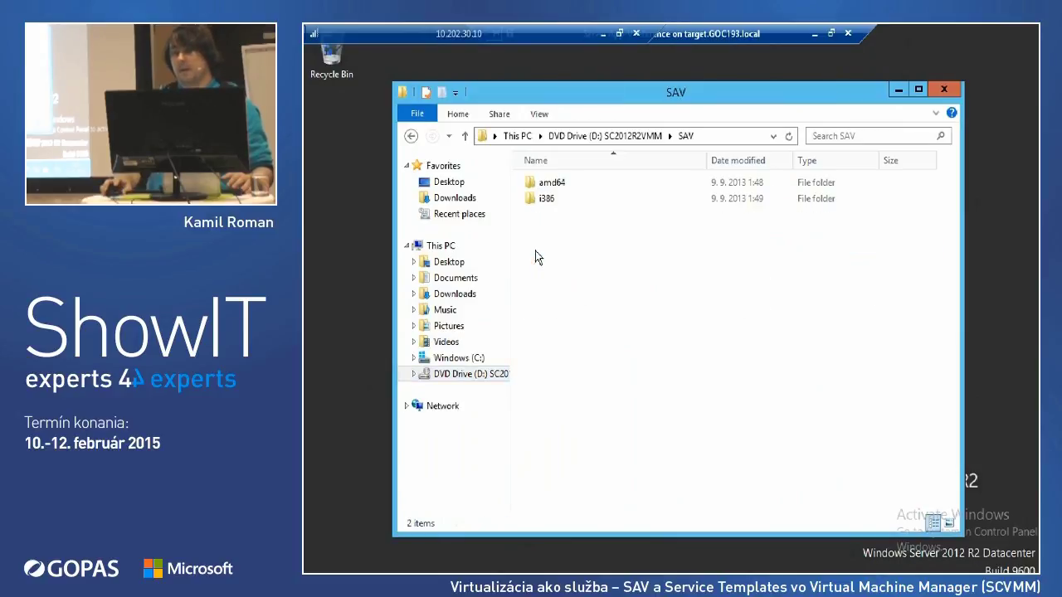
click(920, 90)
double_click(458, 121)
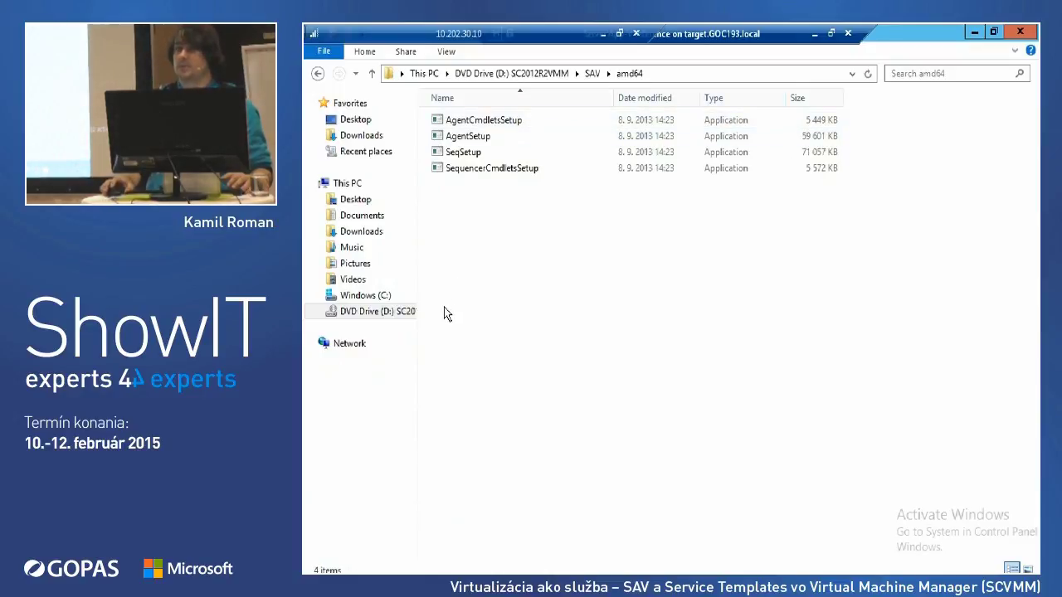
click(593, 73)
double_click(485, 137)
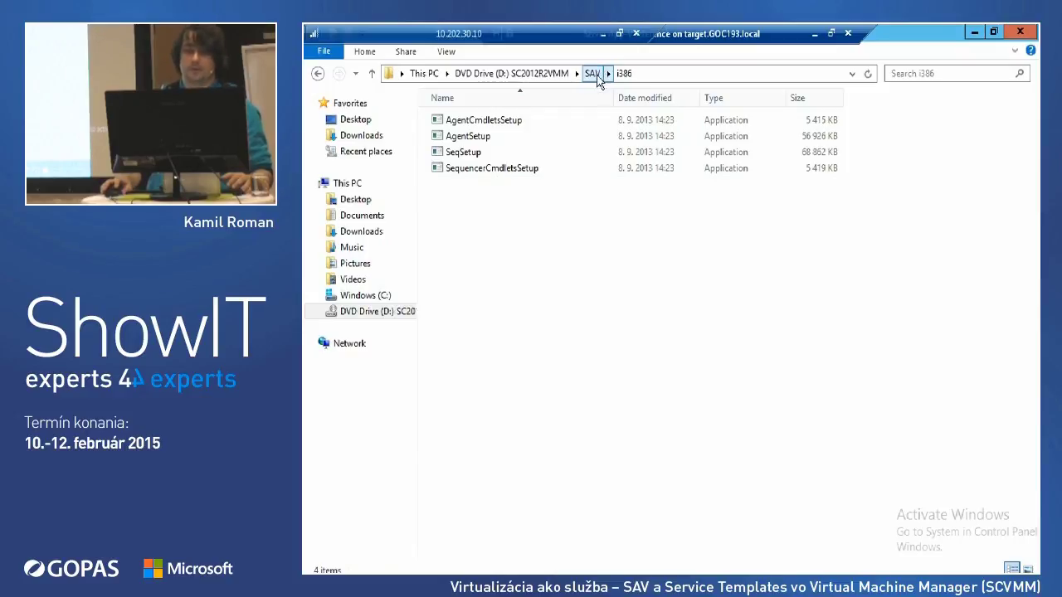
click(594, 74)
double_click(515, 119)
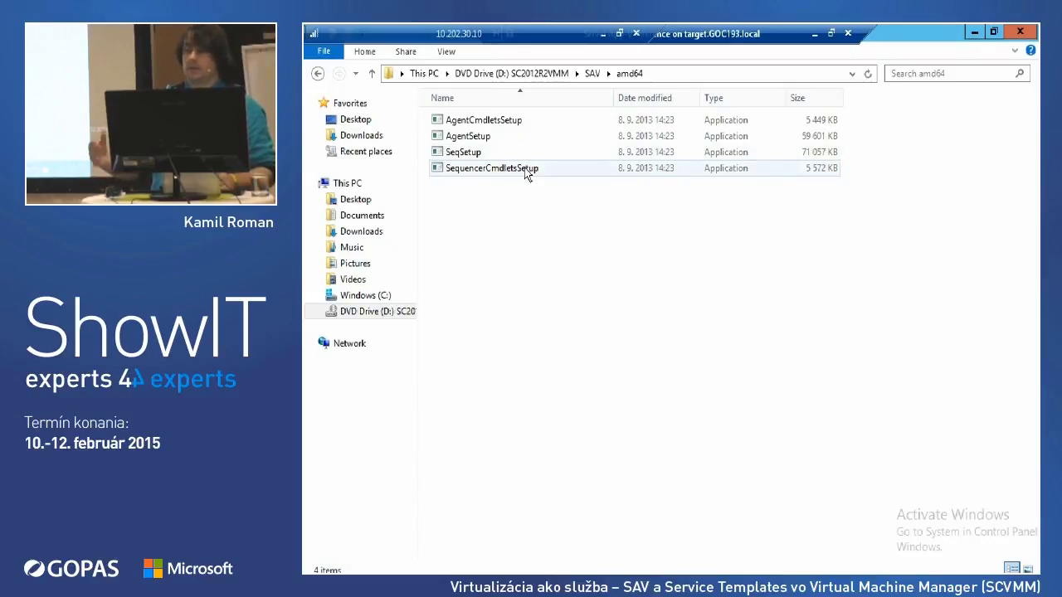
click(484, 139)
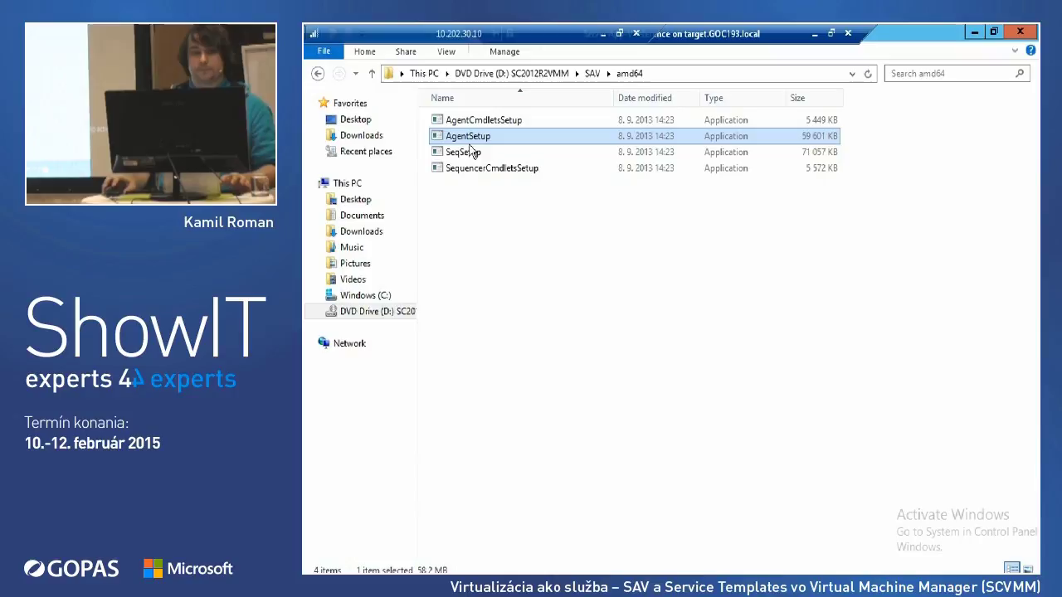
Install the Sequencer via SeqSetup, accepting the license and default install folder, then finish.
double_click(494, 154)
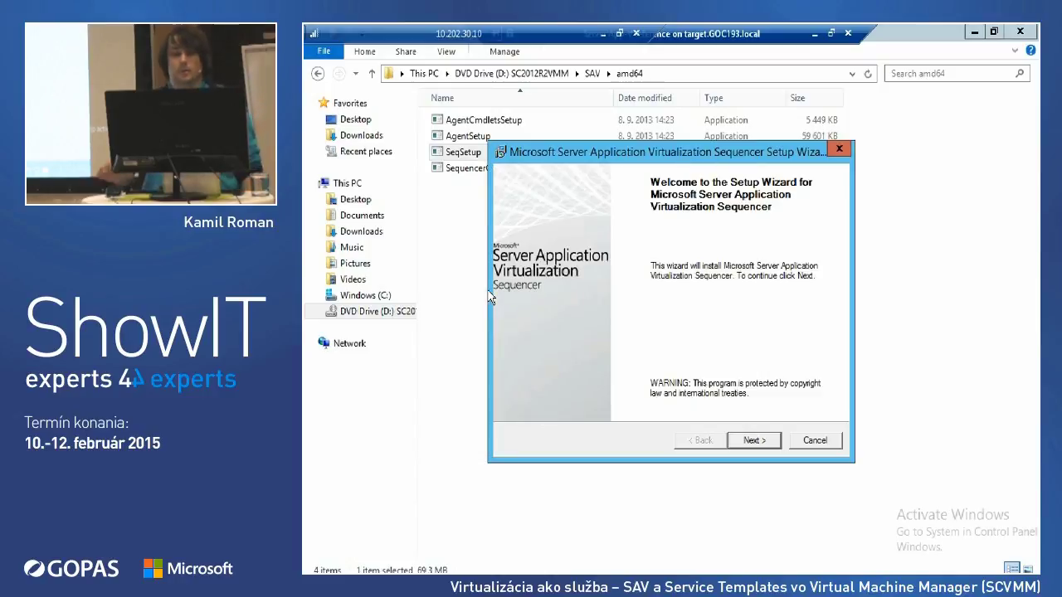
click(756, 441)
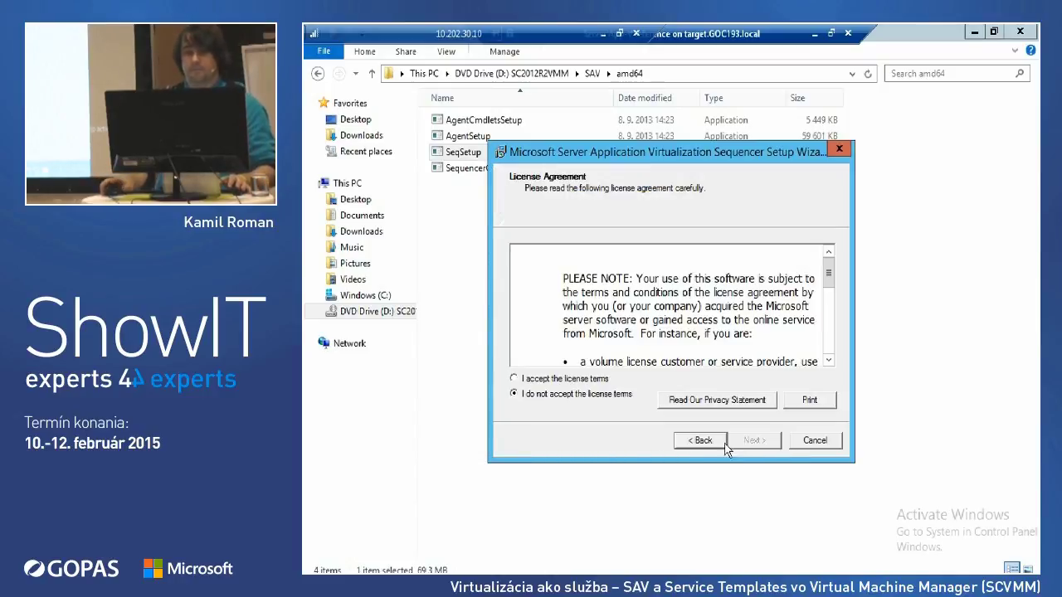
click(585, 379)
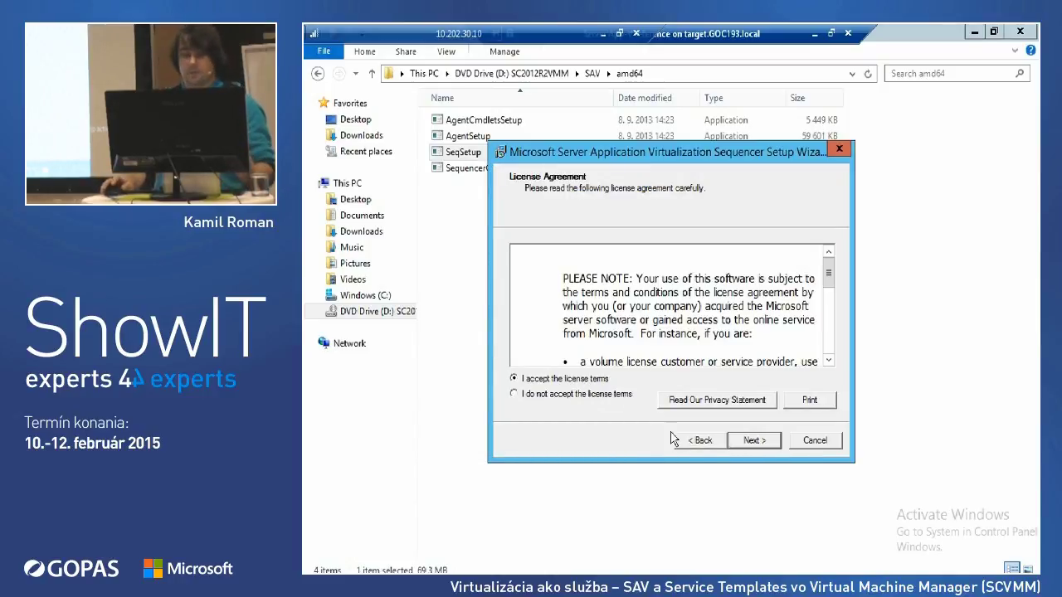
click(753, 441)
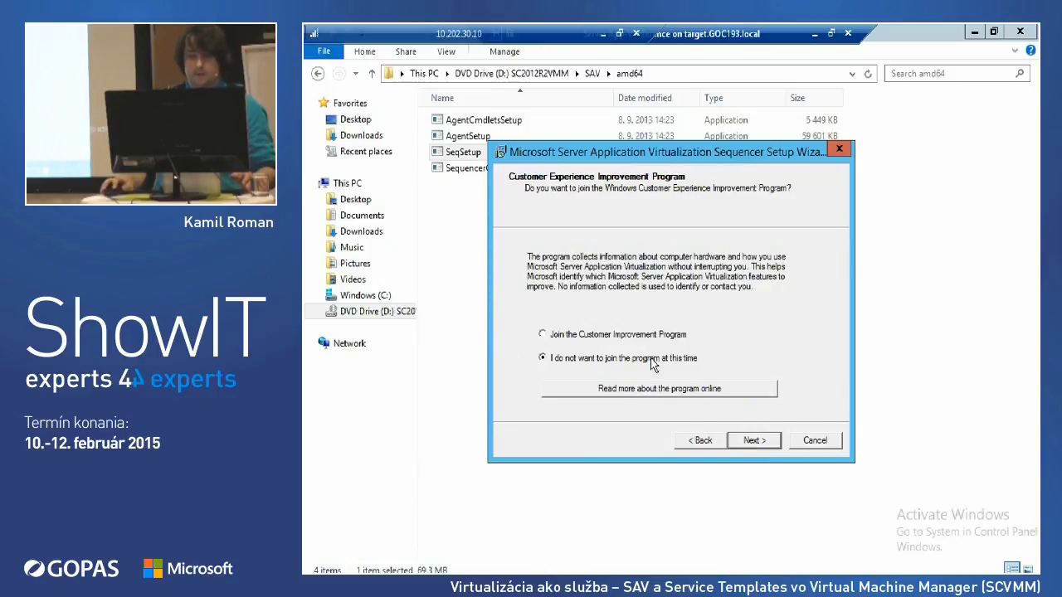
click(753, 441)
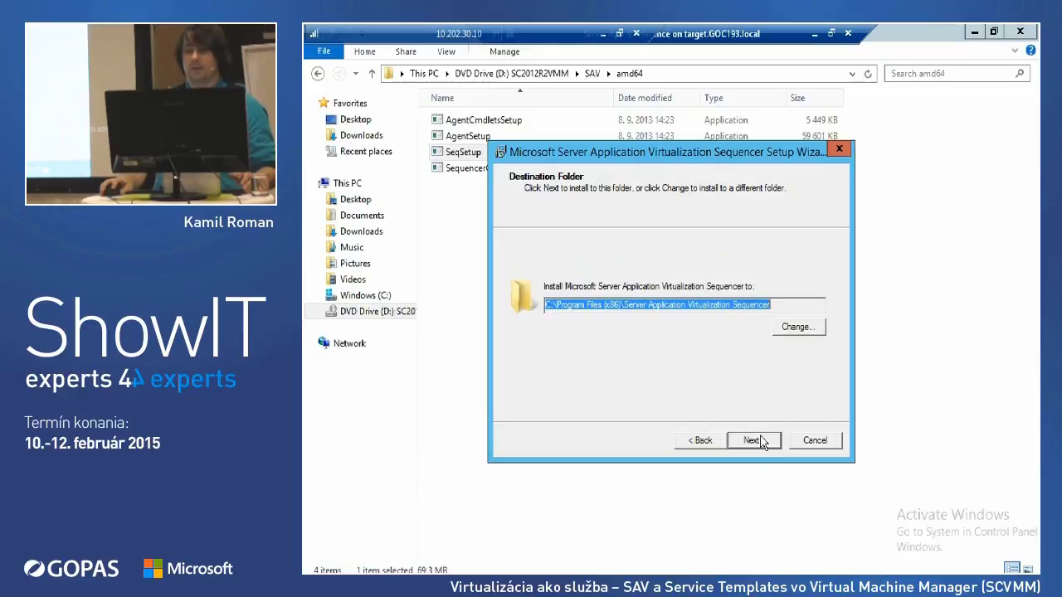
click(764, 440)
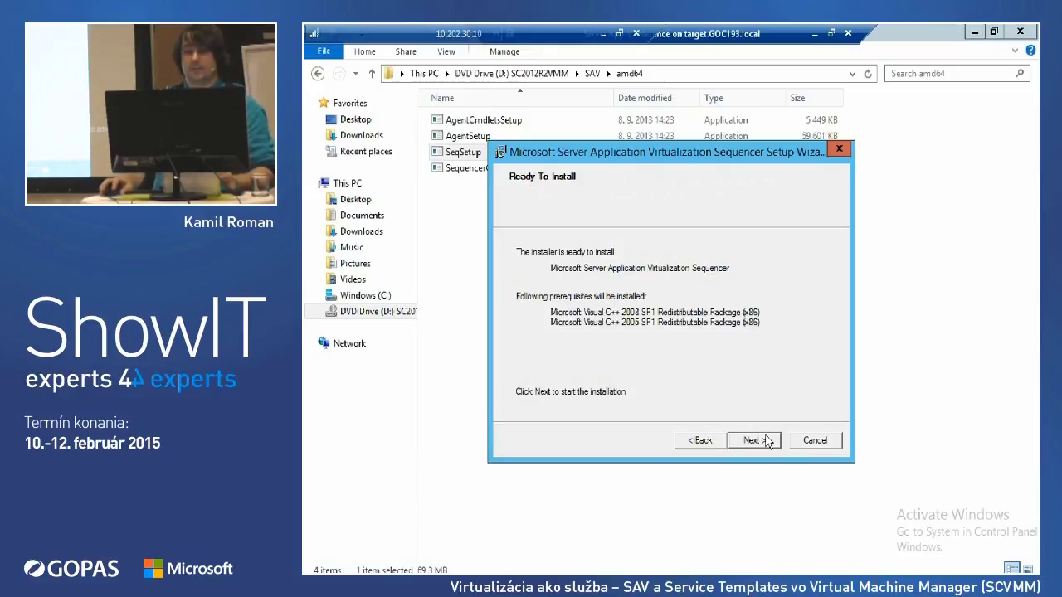
click(762, 442)
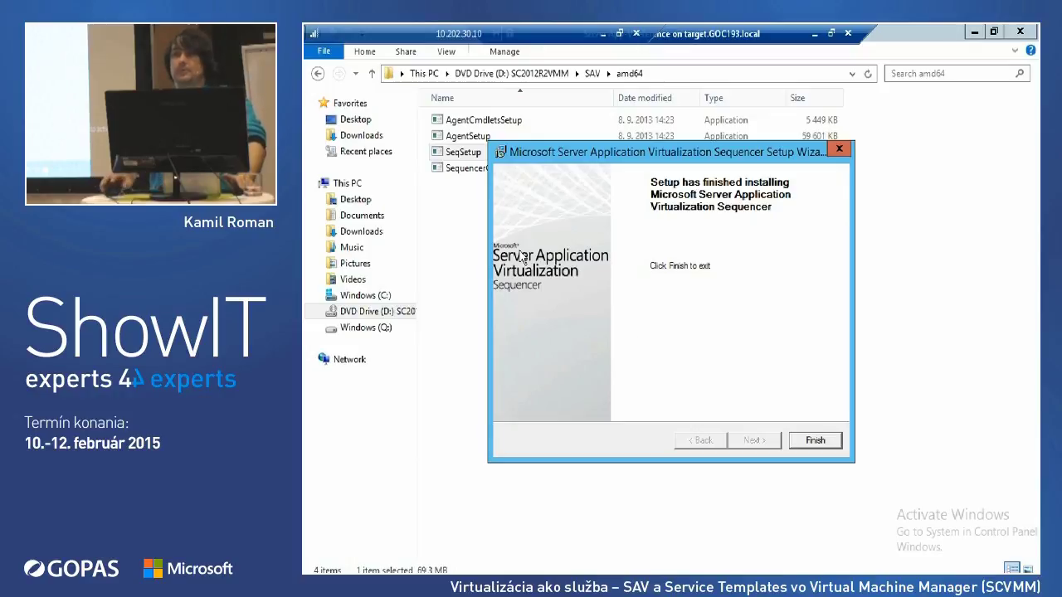
click(817, 443)
click(743, 438)
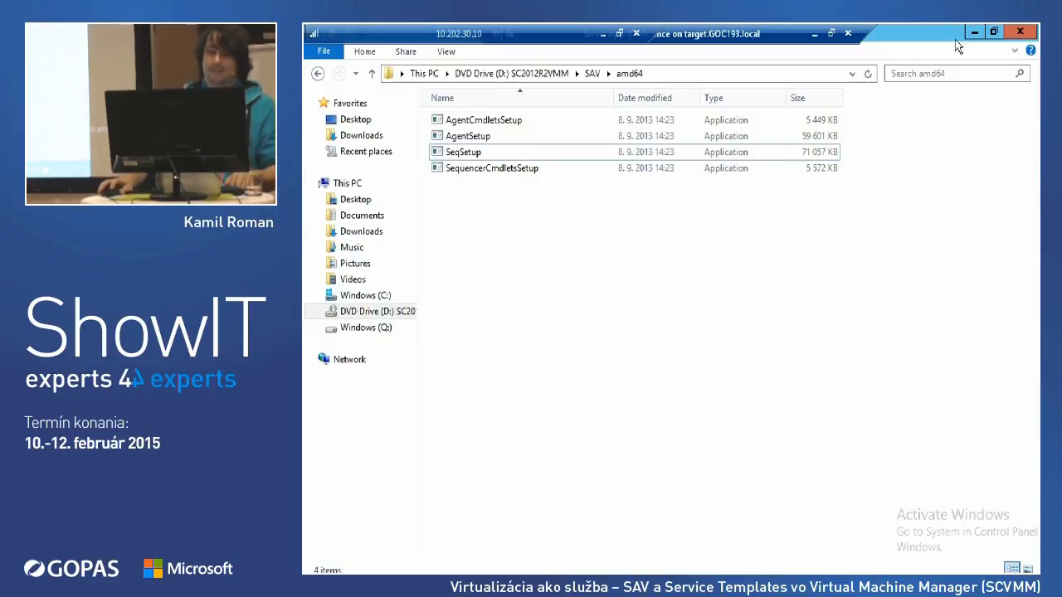
Launch Internet Explorer, accepting its recommended security and compatibility settings.
key(super+d)
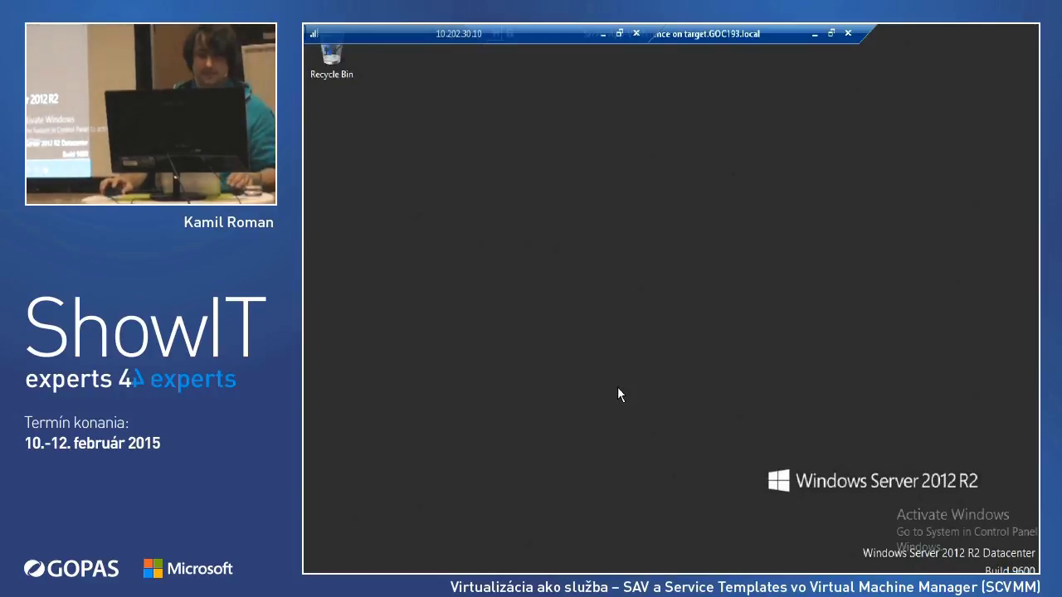
key(super)
click(615, 228)
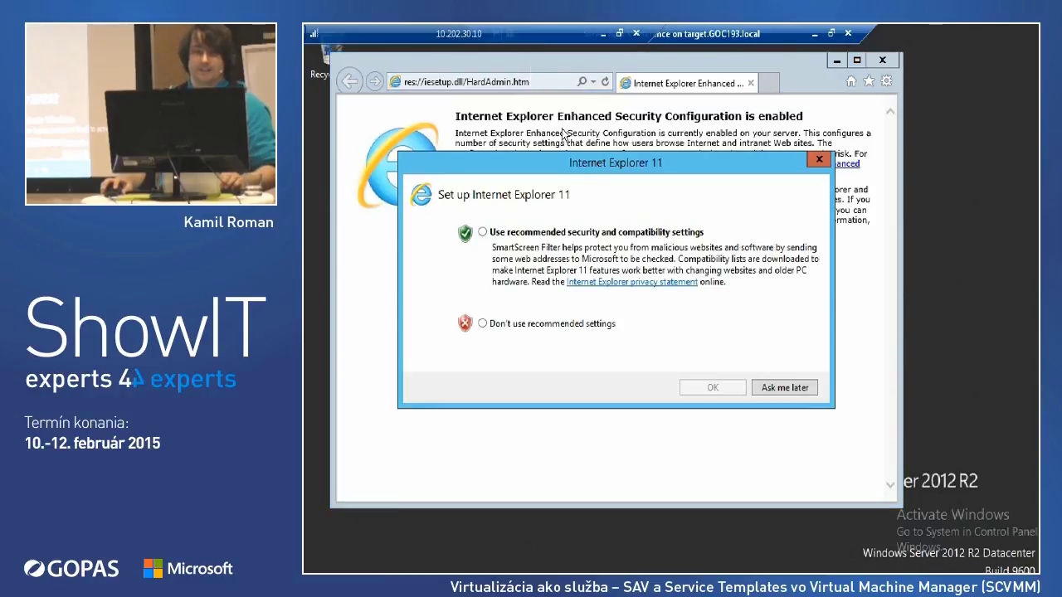
click(578, 236)
click(717, 393)
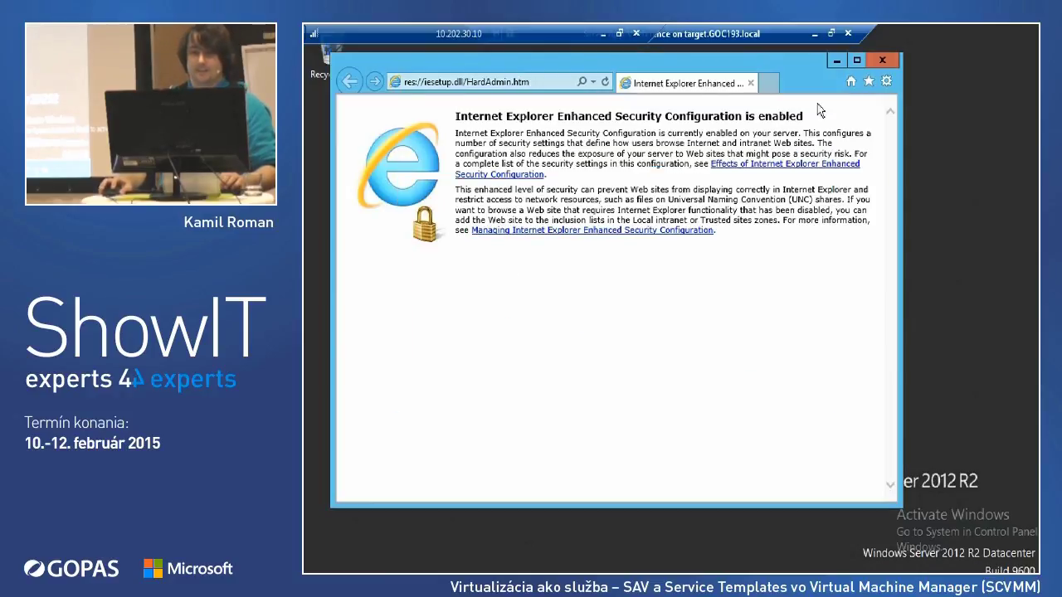
click(858, 60)
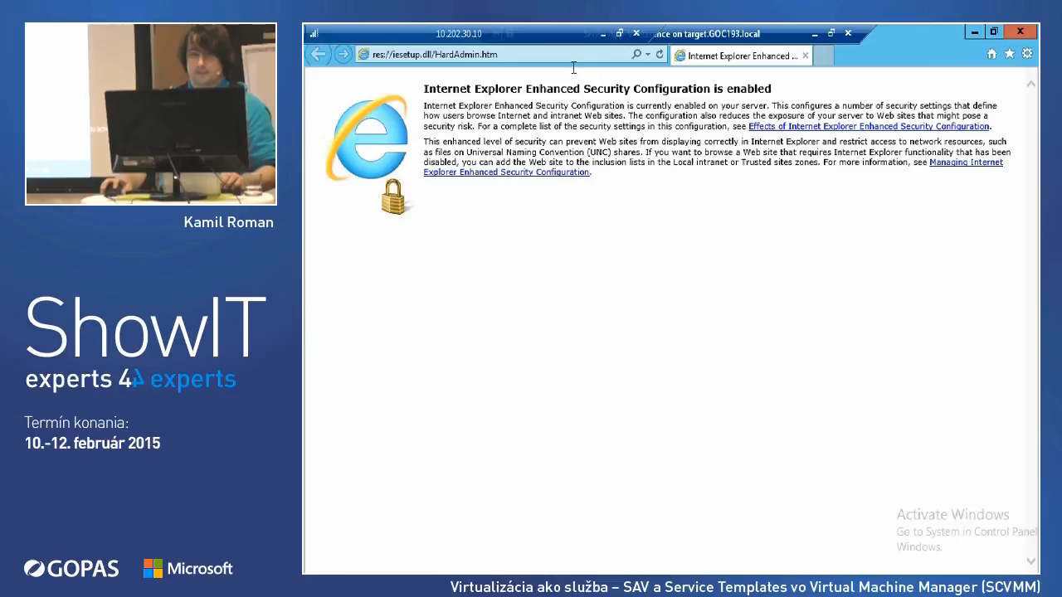
click(974, 33)
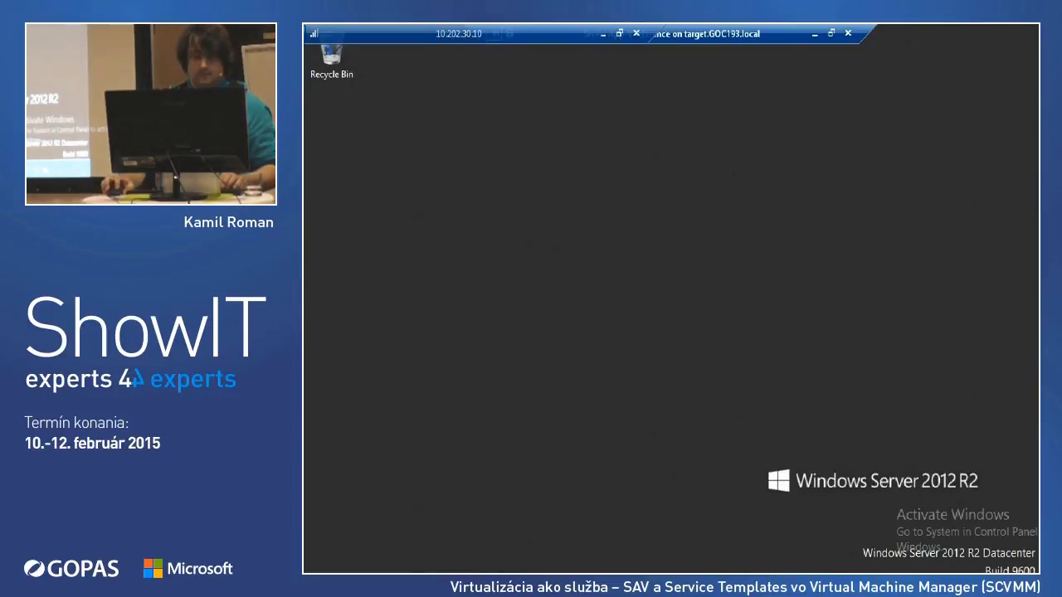
In Server Manager's Local Server properties, switch IE Enhanced Security Configuration off.
key(super)
click(448, 195)
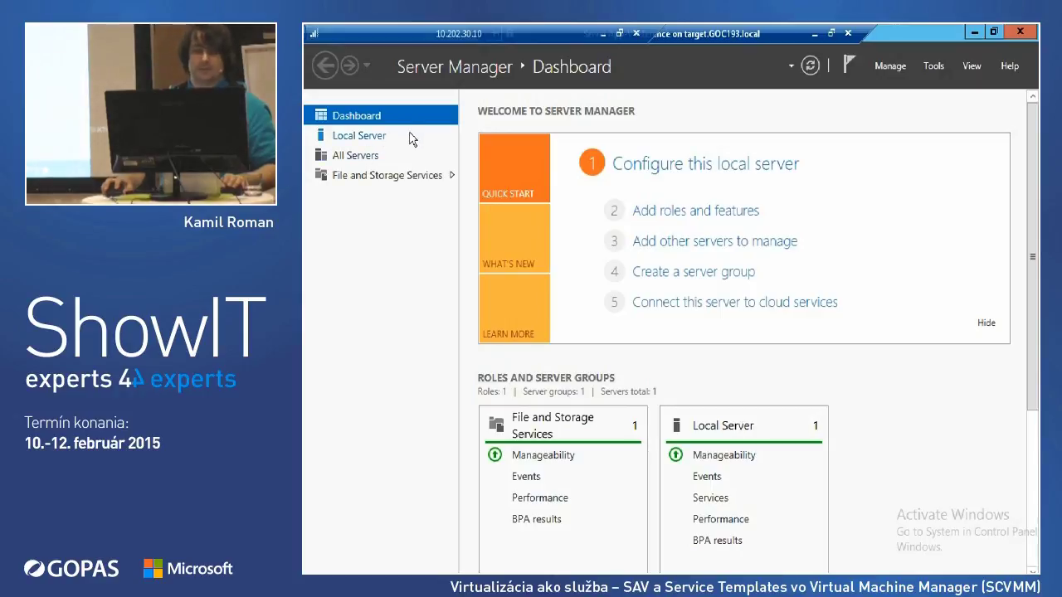
click(365, 136)
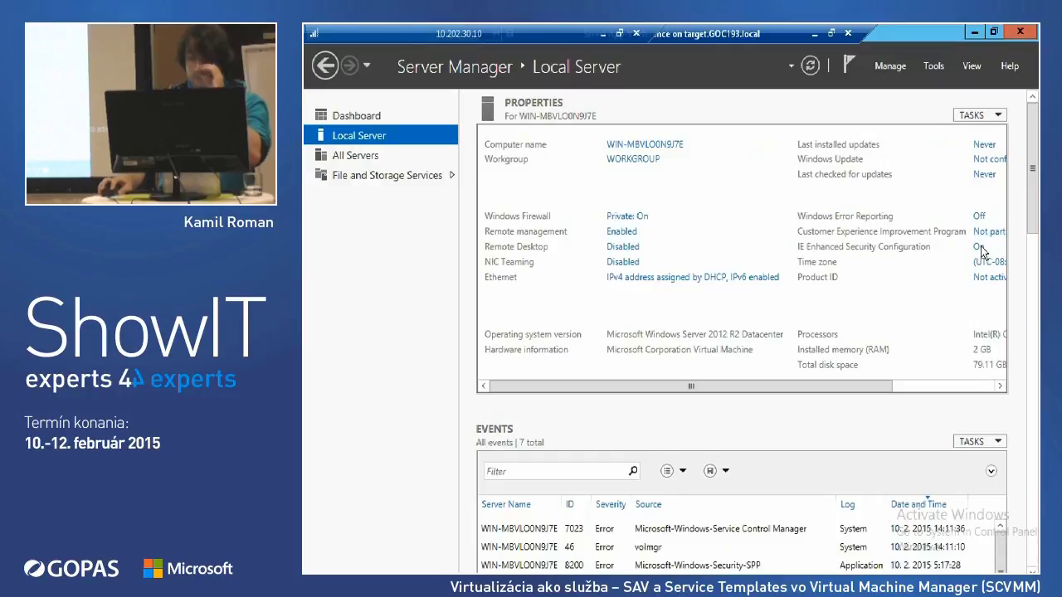
click(979, 247)
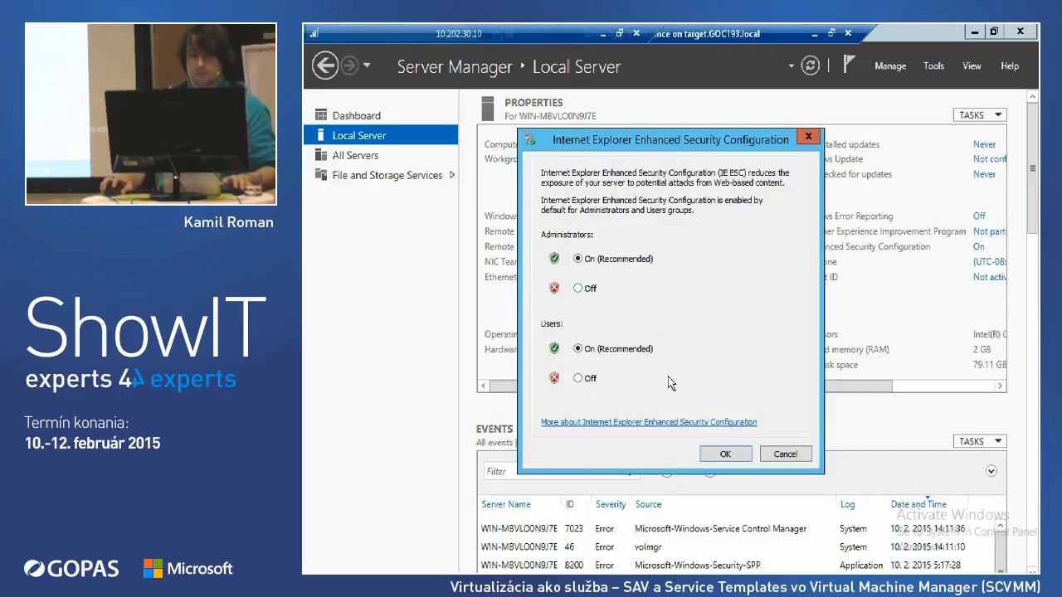
click(715, 455)
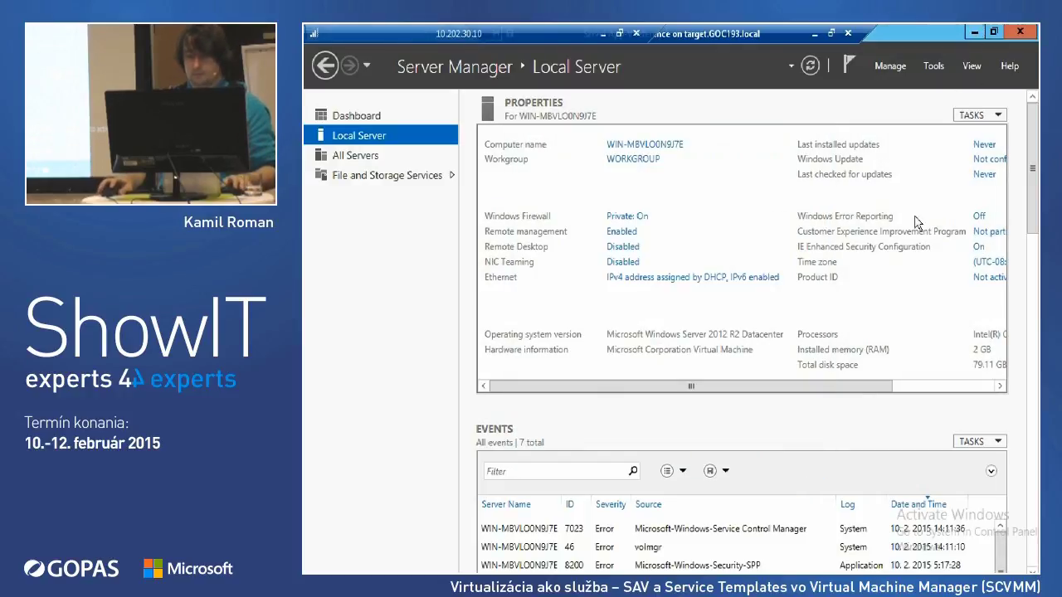
Close Server Manager and the browser, then reopen Internet Explorer and select its address bar.
key(super+d)
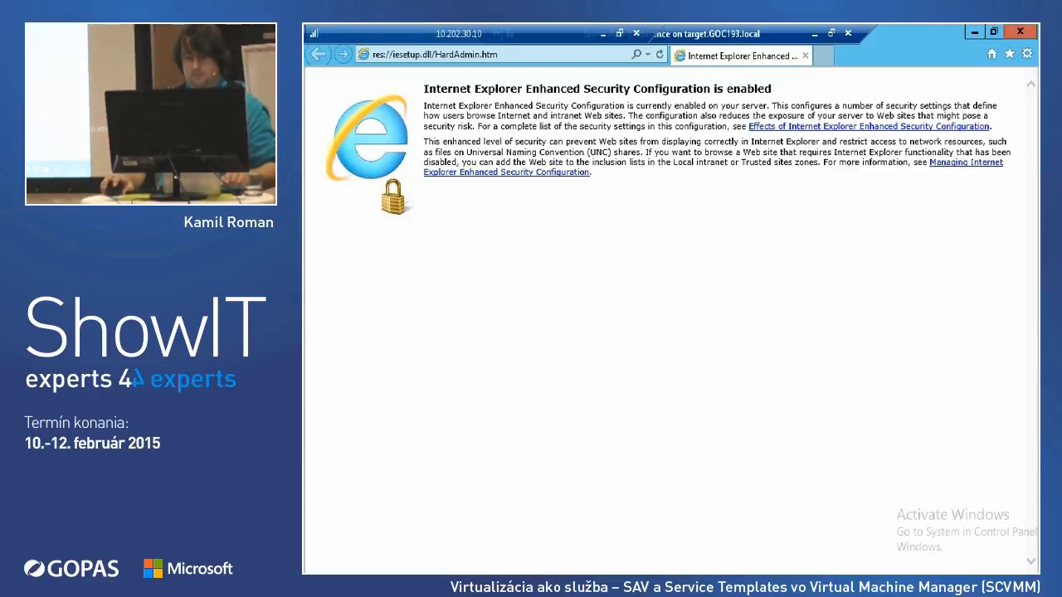
key(alt+F4)
key(super)
click(487, 386)
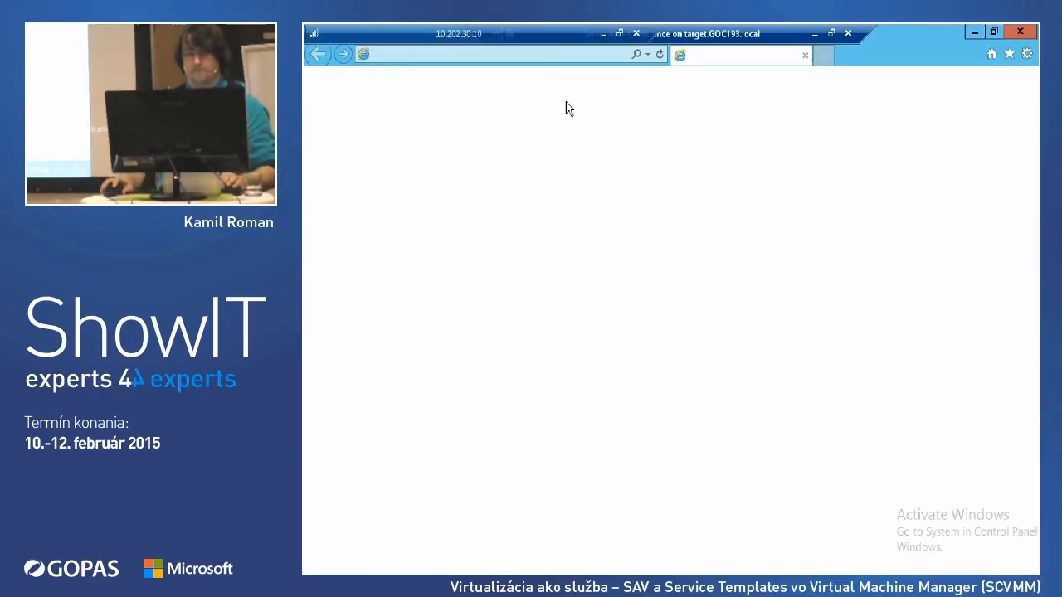
click(525, 59)
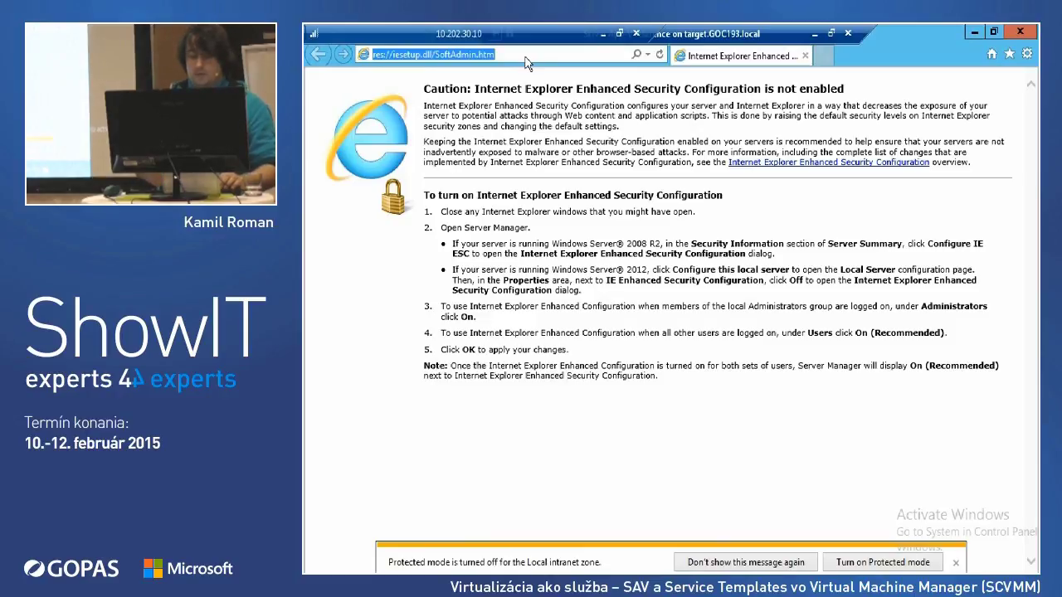
Search for Cerberus FTP and pick the 64-bit download on cerberusftp.com.
text(cerbve)
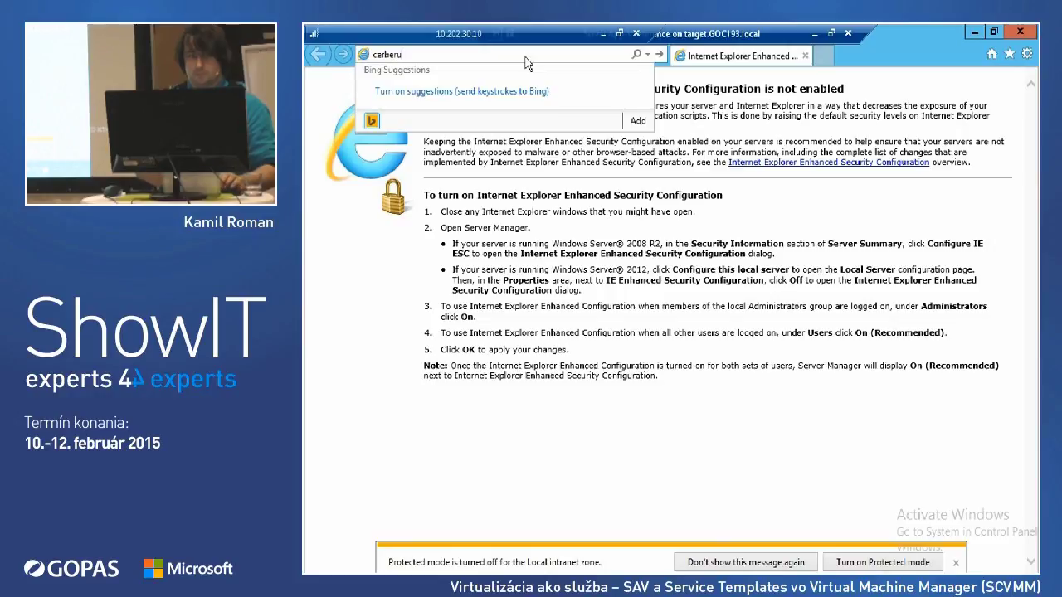
text(ftp)
key(Return)
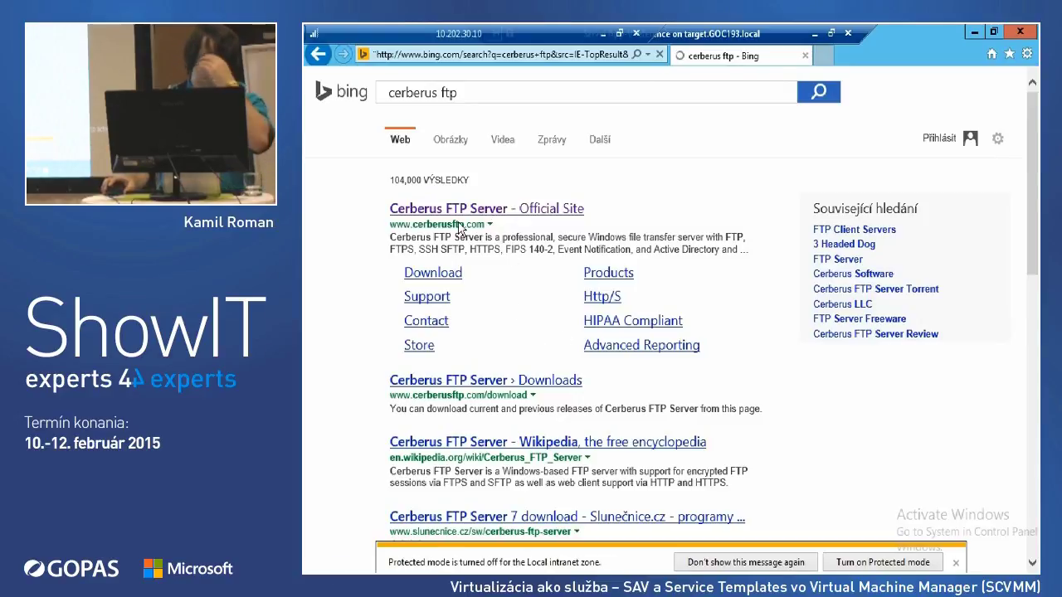
click(459, 224)
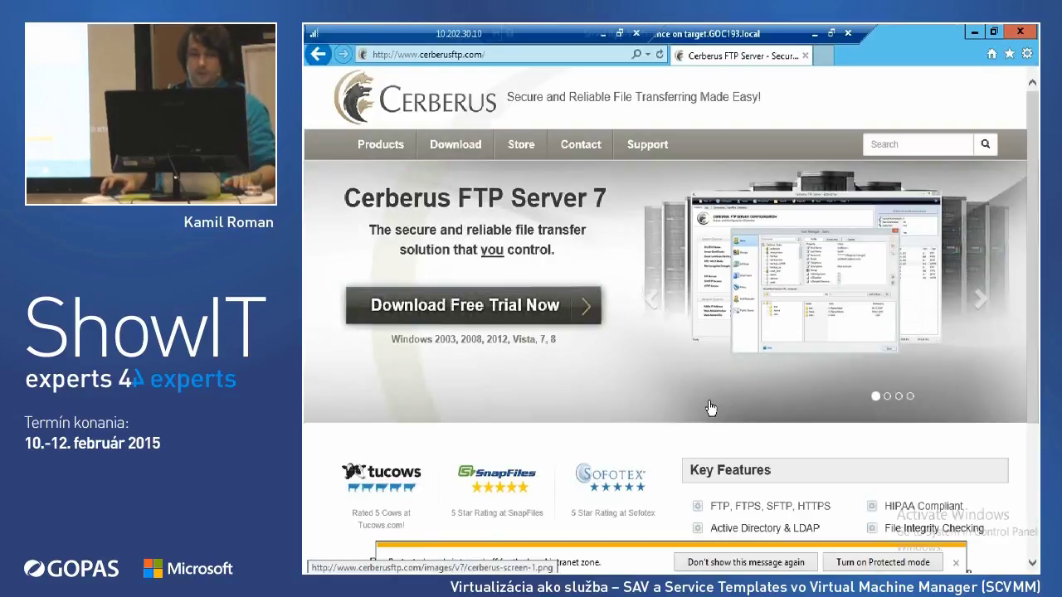
click(478, 303)
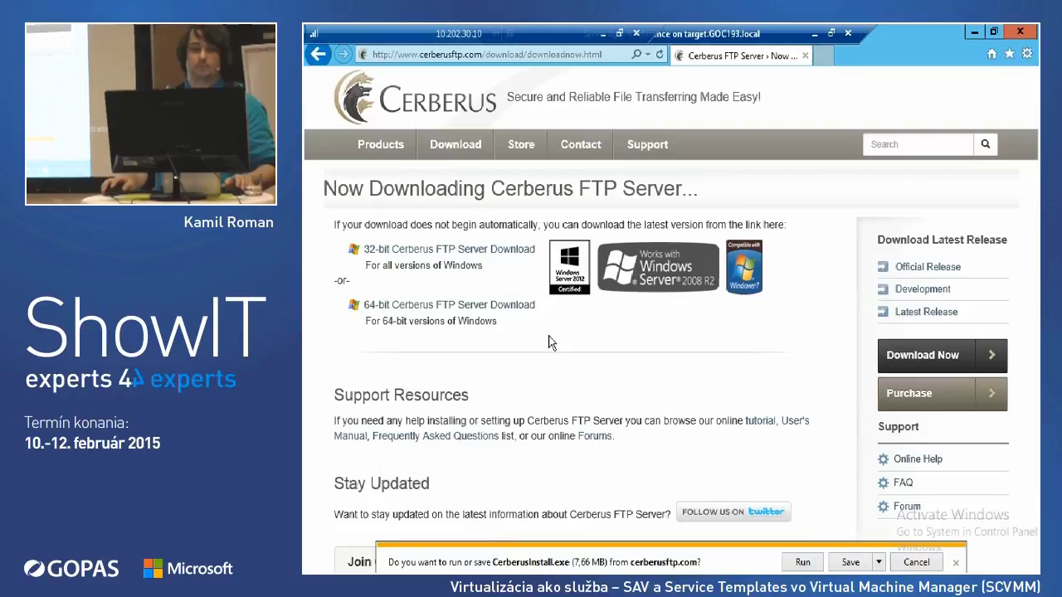
click(517, 305)
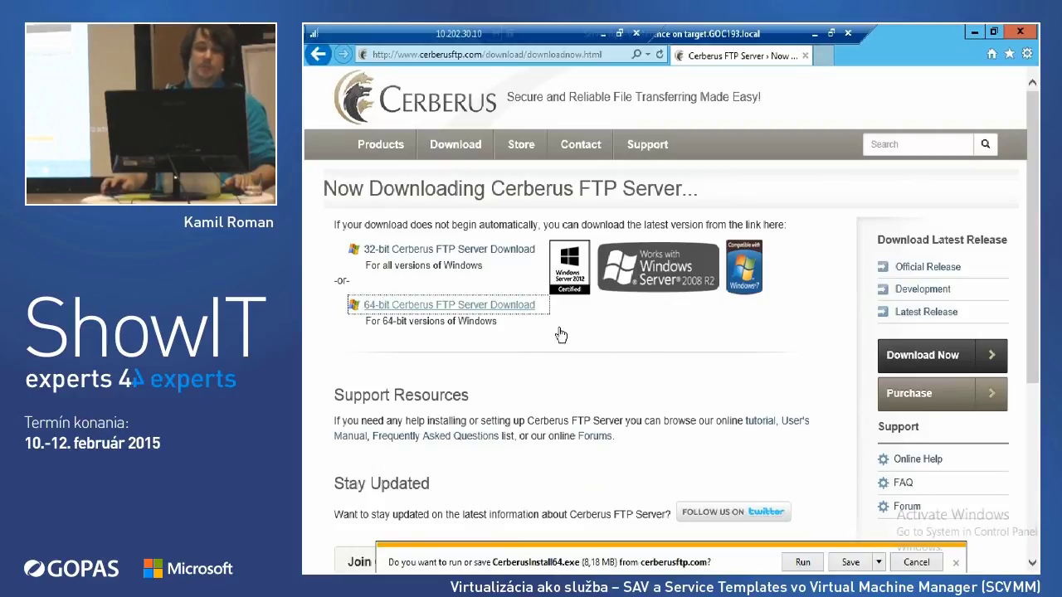
Save CerberusInstall64.exe to the Desktop, dismiss the notices and close the browser.
click(878, 563)
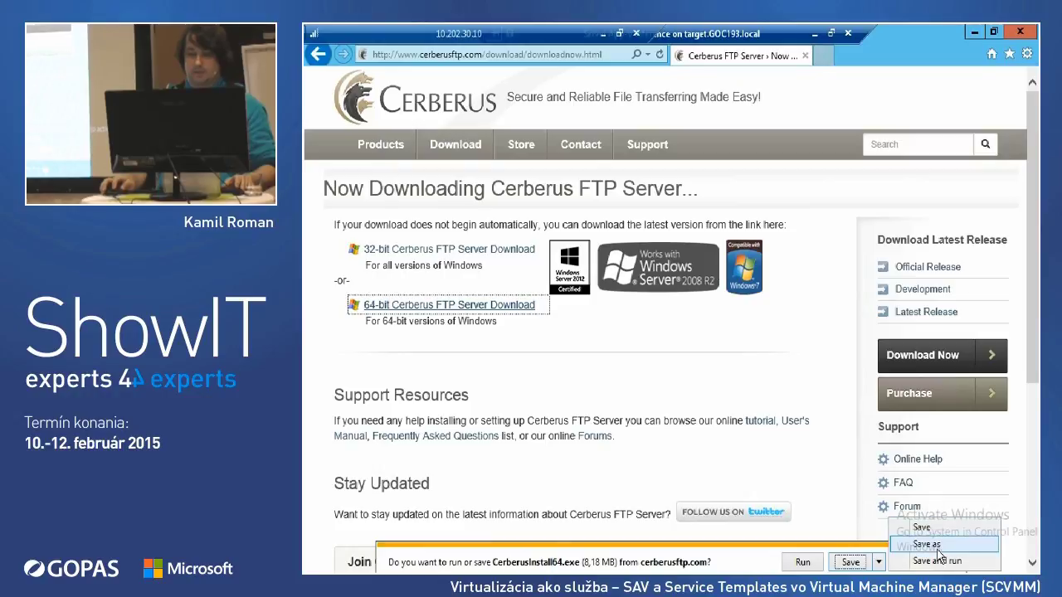
click(912, 539)
click(483, 218)
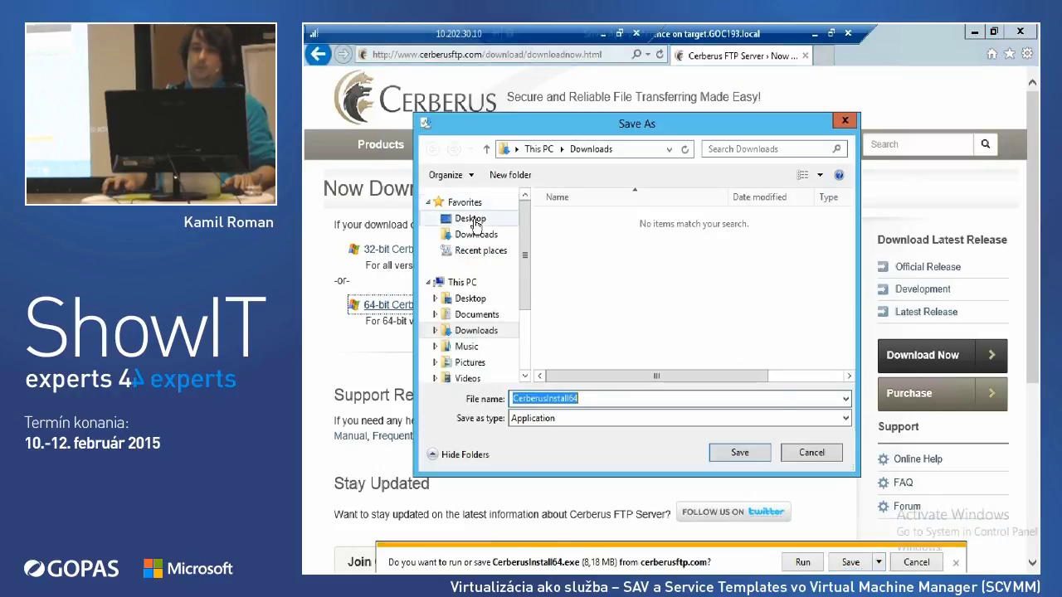
click(725, 456)
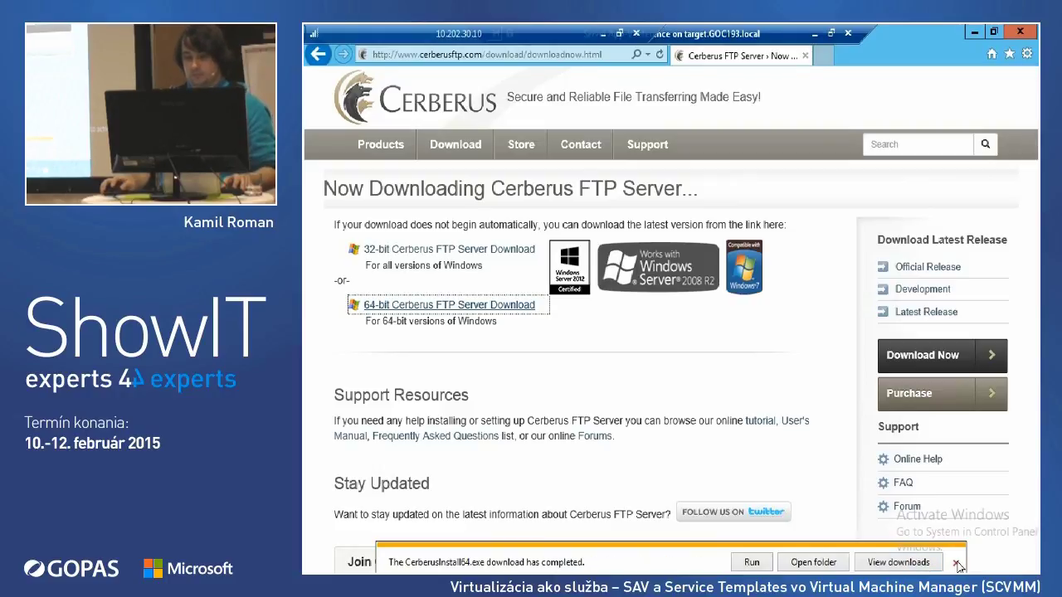
click(956, 563)
click(957, 564)
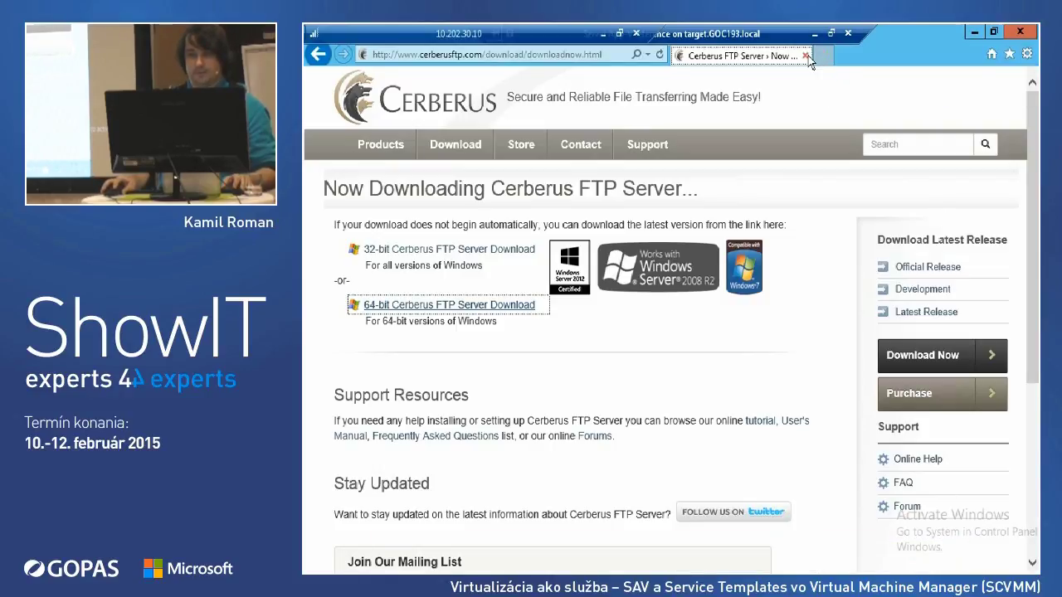
key(super+d)
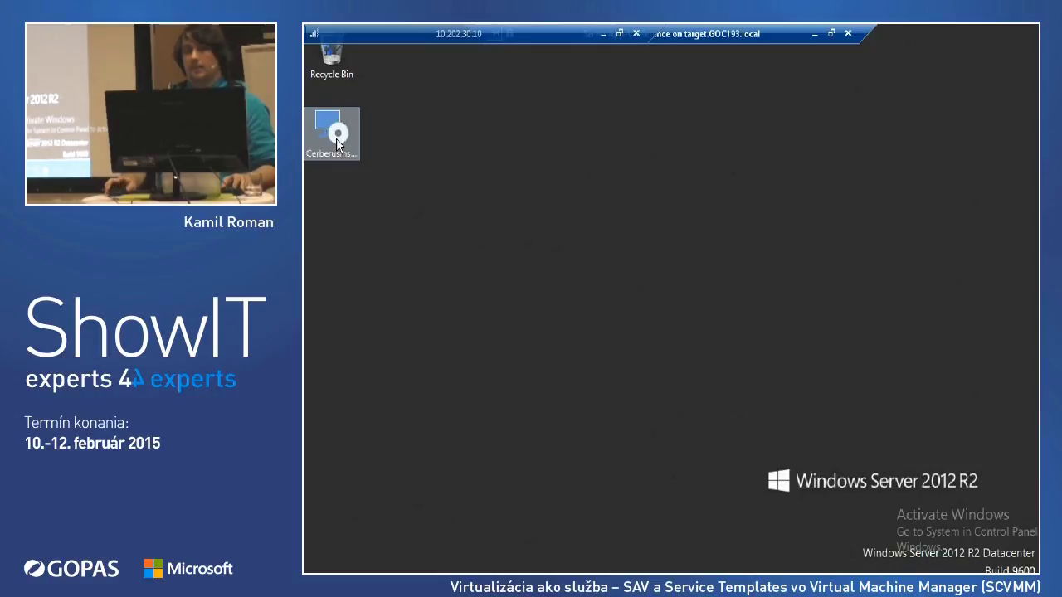
Launch the Server App-V Sequencer from the Apps list and create a new virtual application package.
click(335, 141)
key(super)
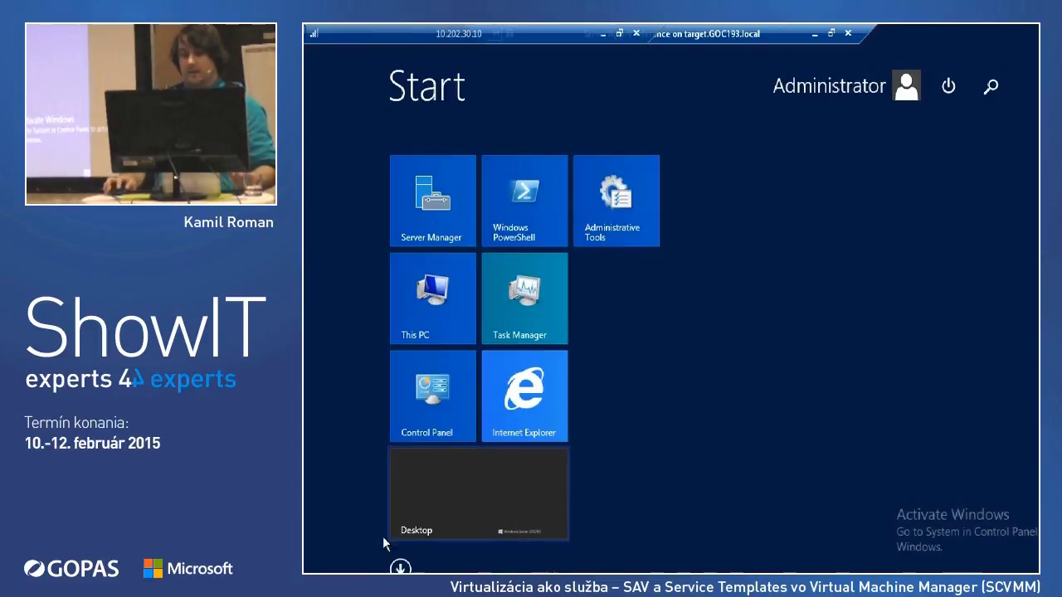
click(401, 567)
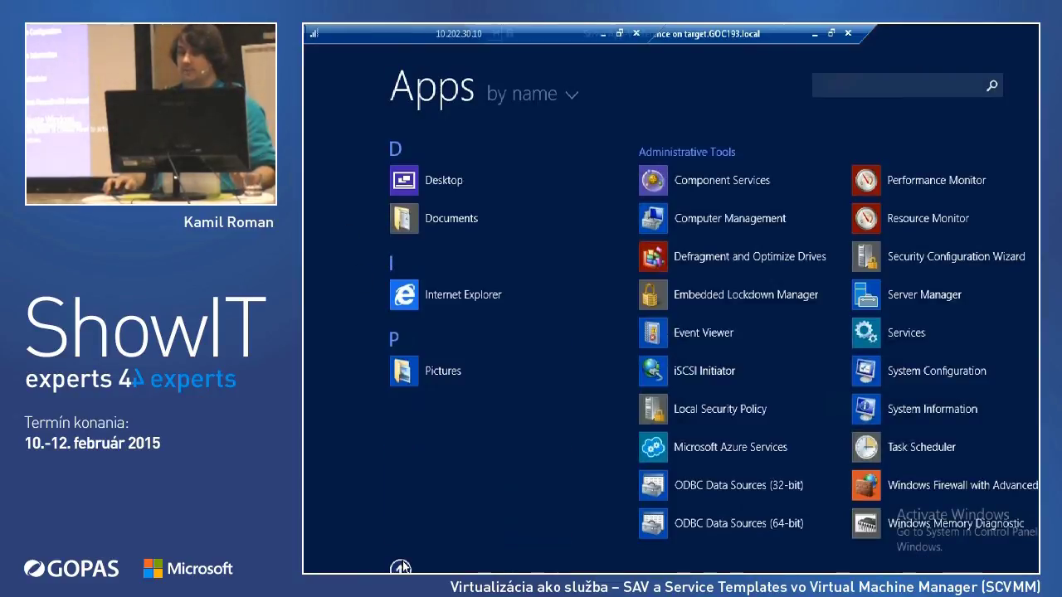
scroll(439, 541, down, 5)
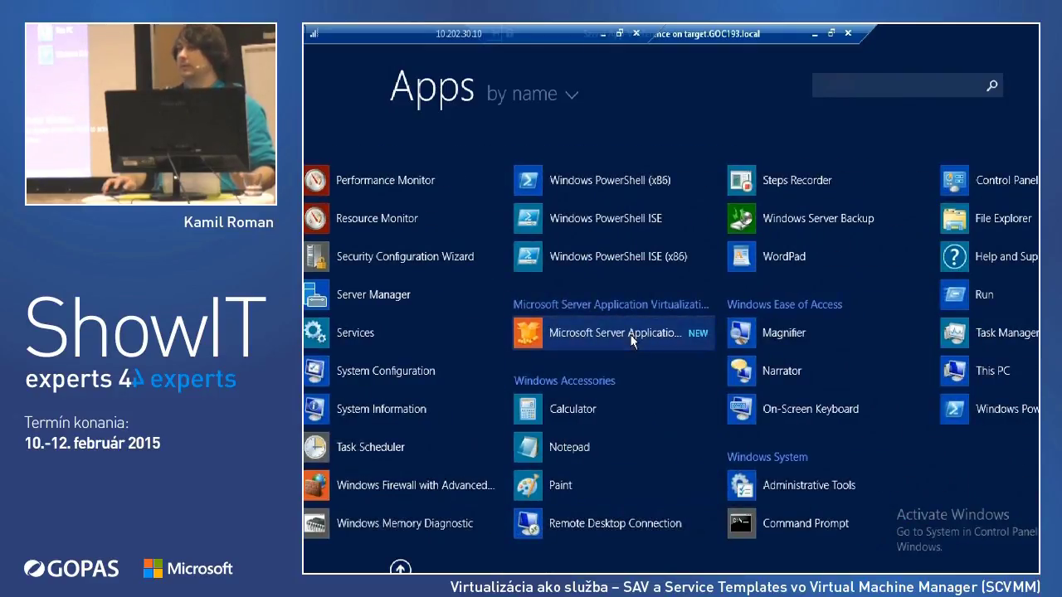
click(630, 335)
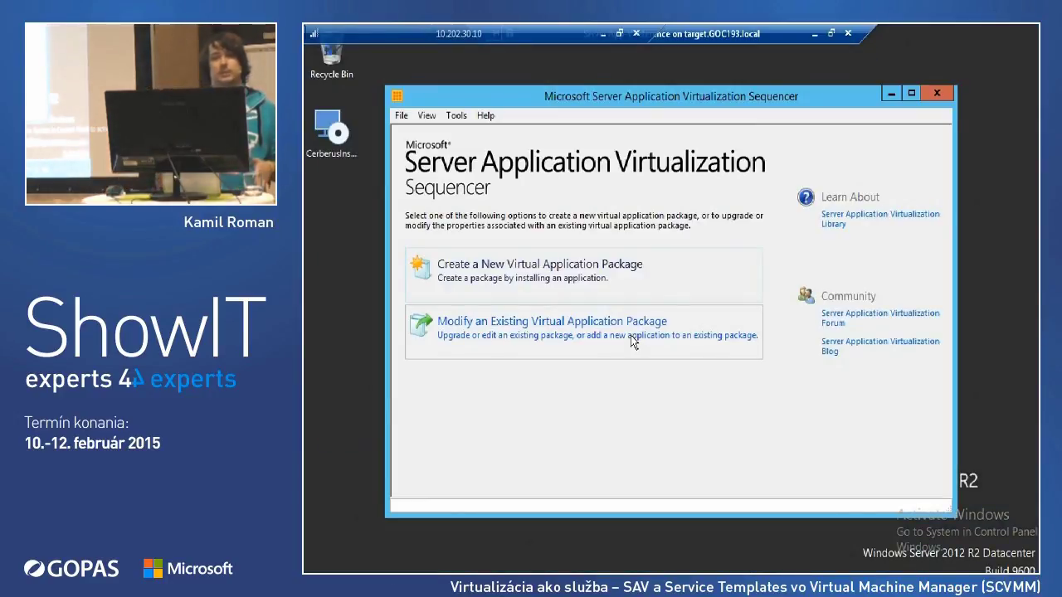
click(583, 268)
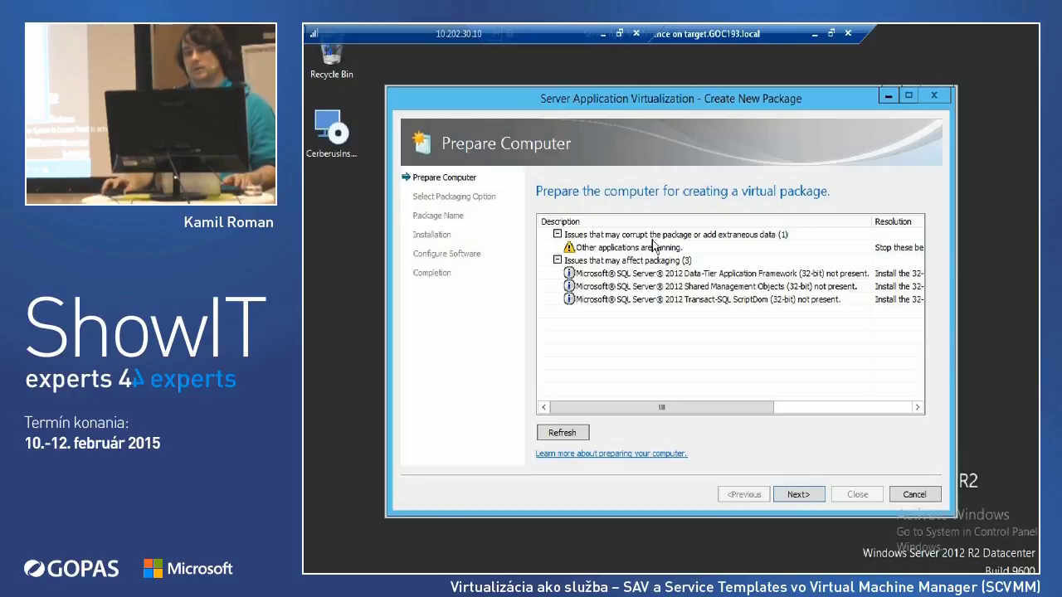
Close Server Manager to clear the running-applications warning, refresh the check, and continue.
click(654, 246)
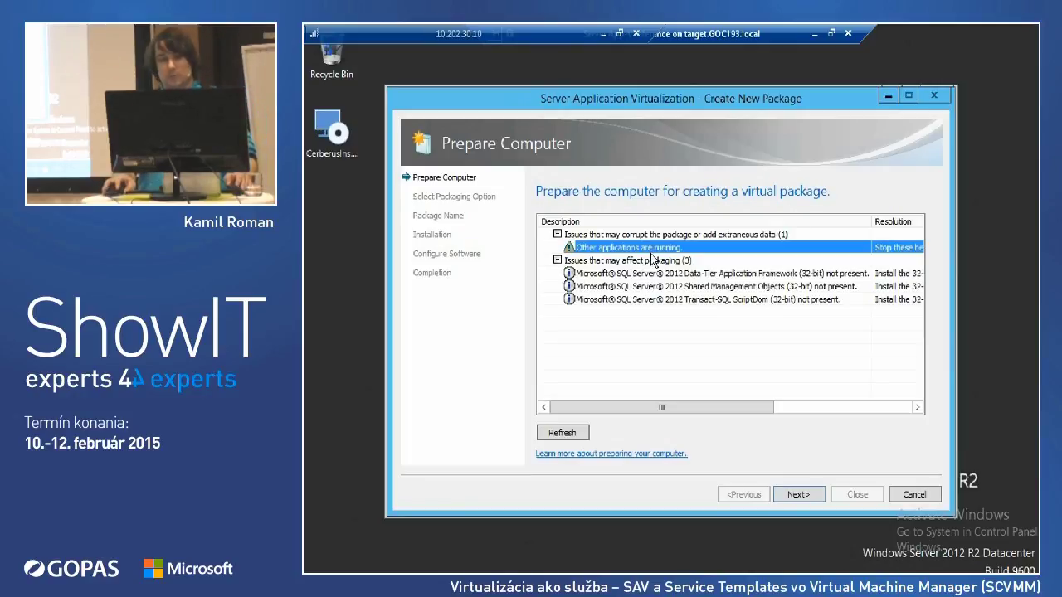
double_click(652, 249)
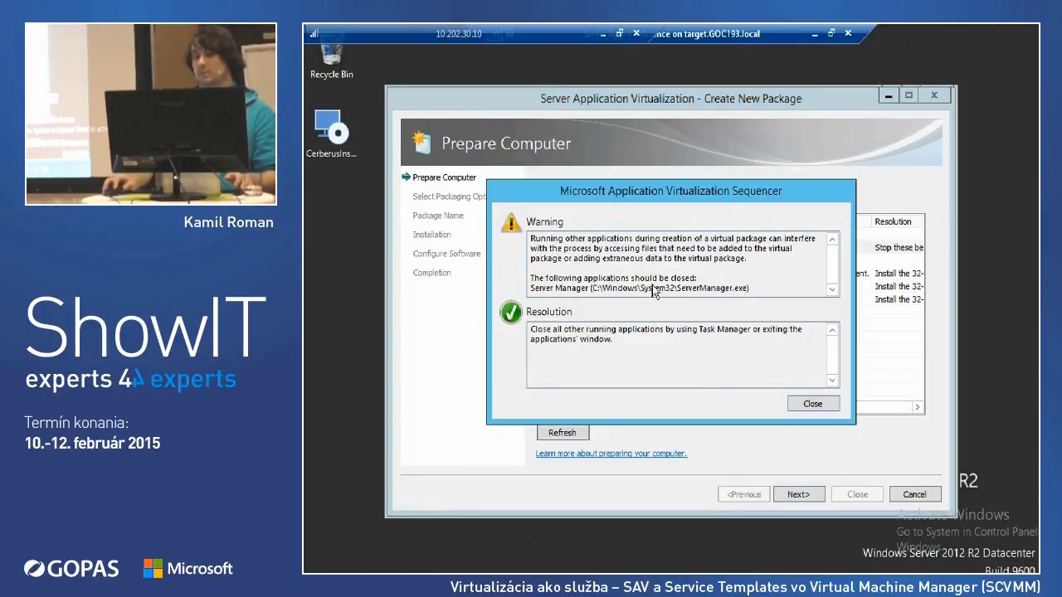
key(alt+Tab)
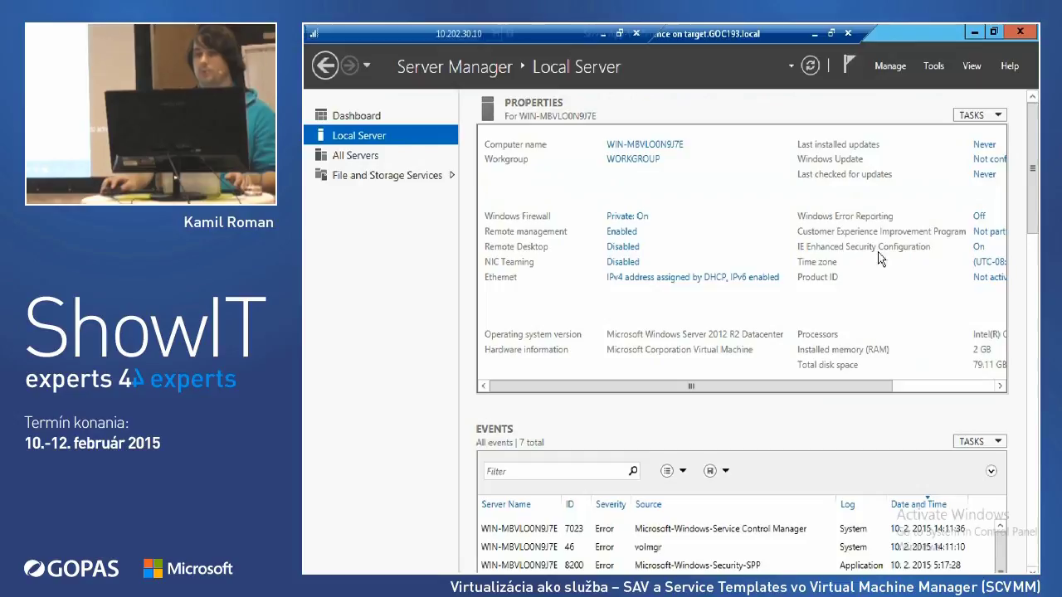
click(1021, 32)
click(817, 404)
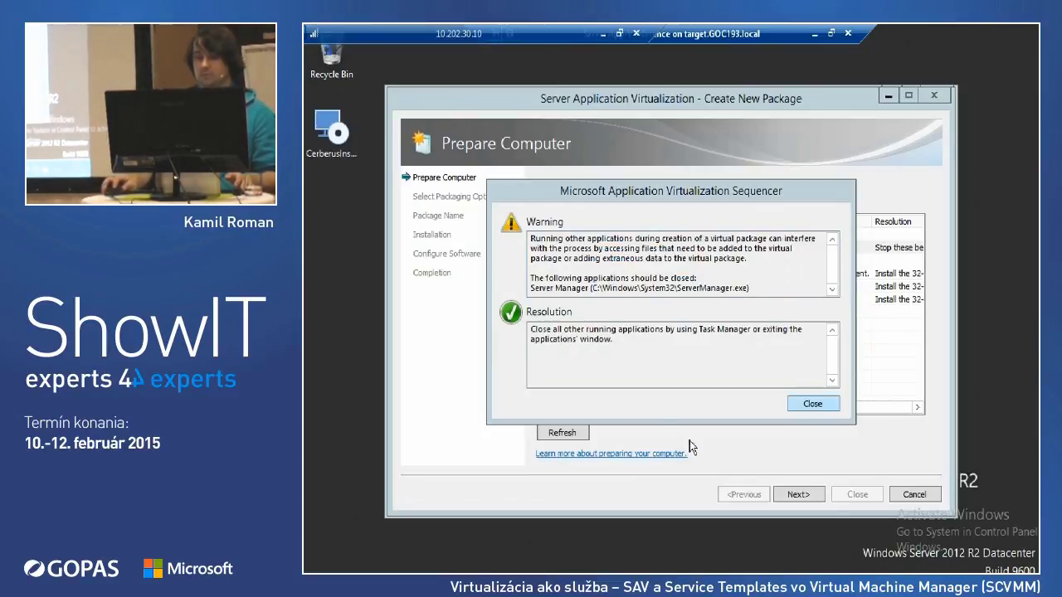
click(558, 432)
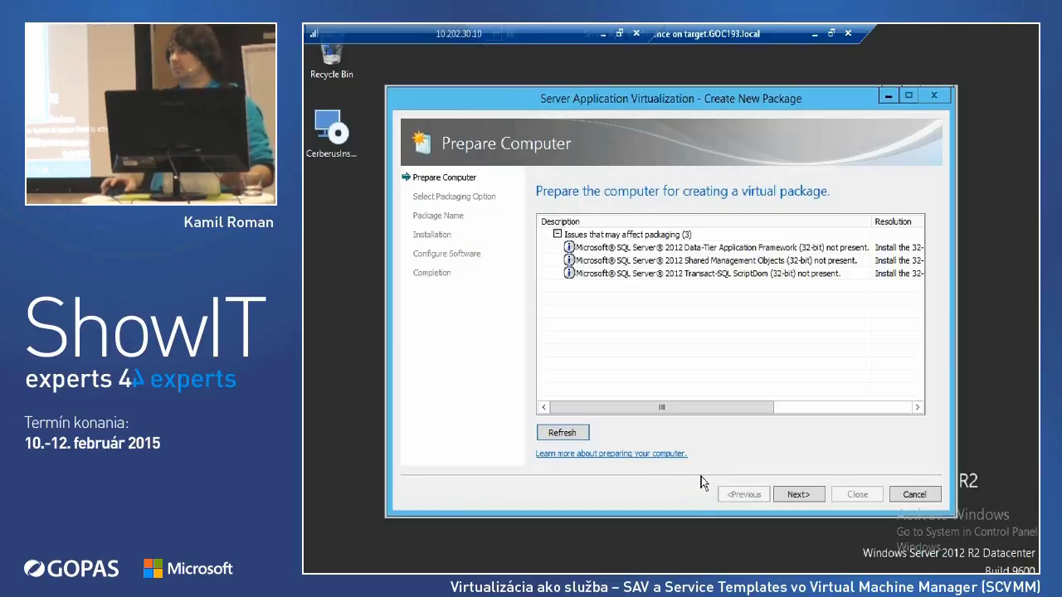
click(799, 494)
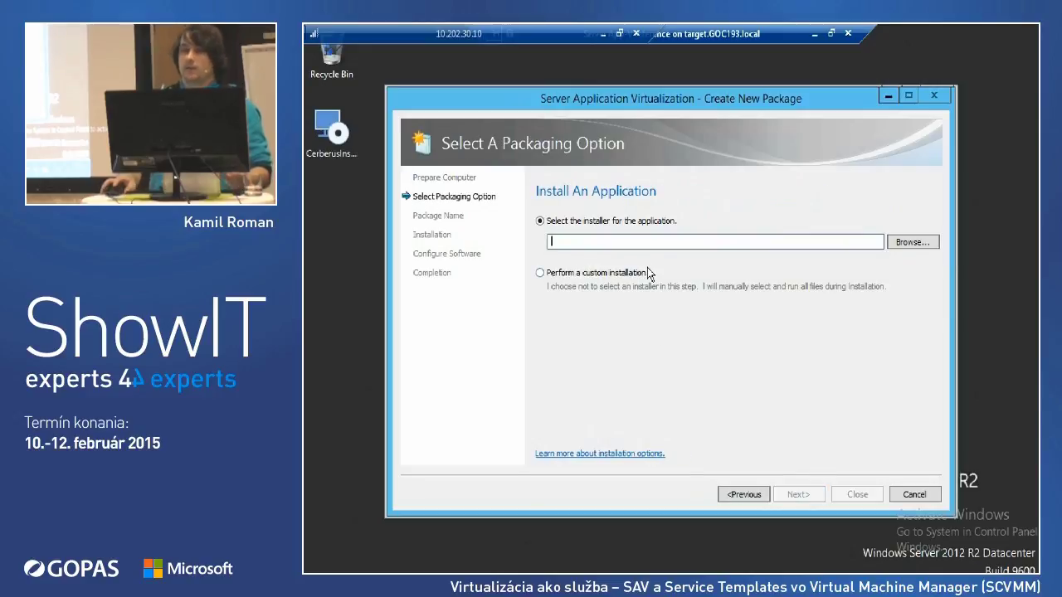
Choose Desktop\CerberusInstall64.exe as the installer and name the package 'Cerberus FTP'.
click(912, 243)
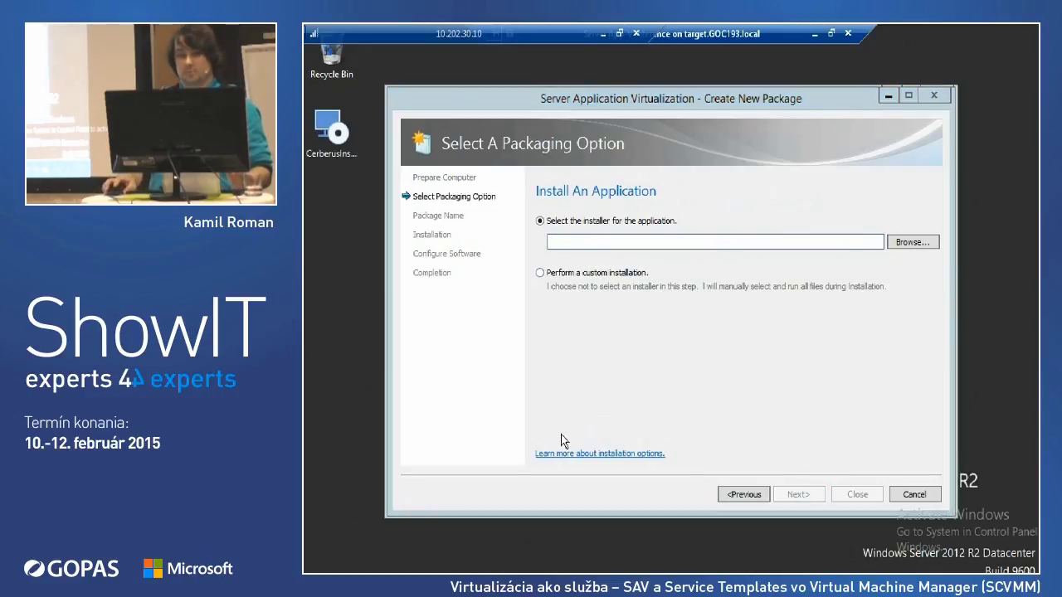
click(490, 214)
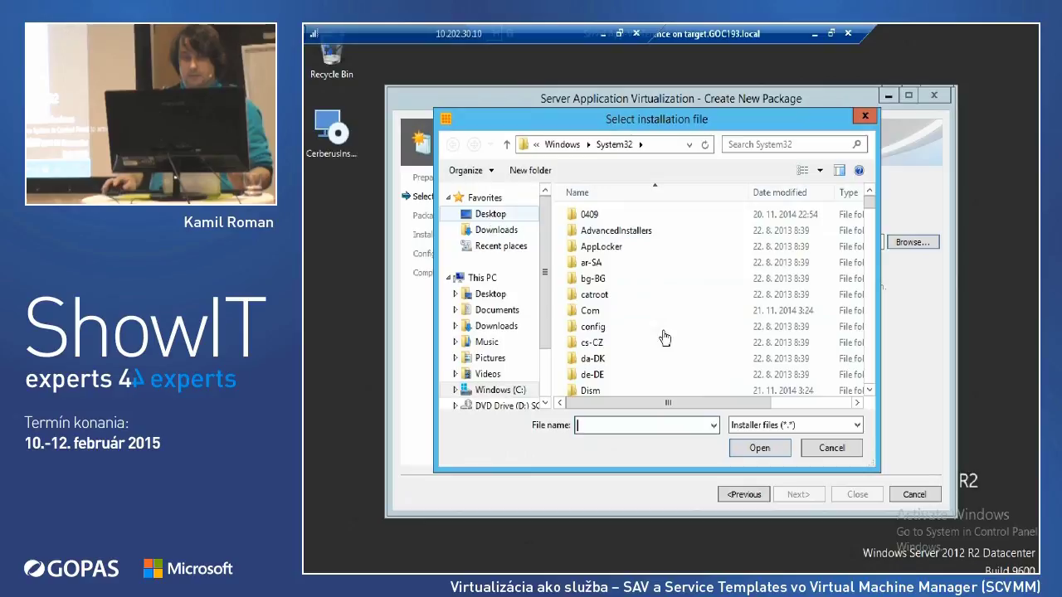
double_click(625, 390)
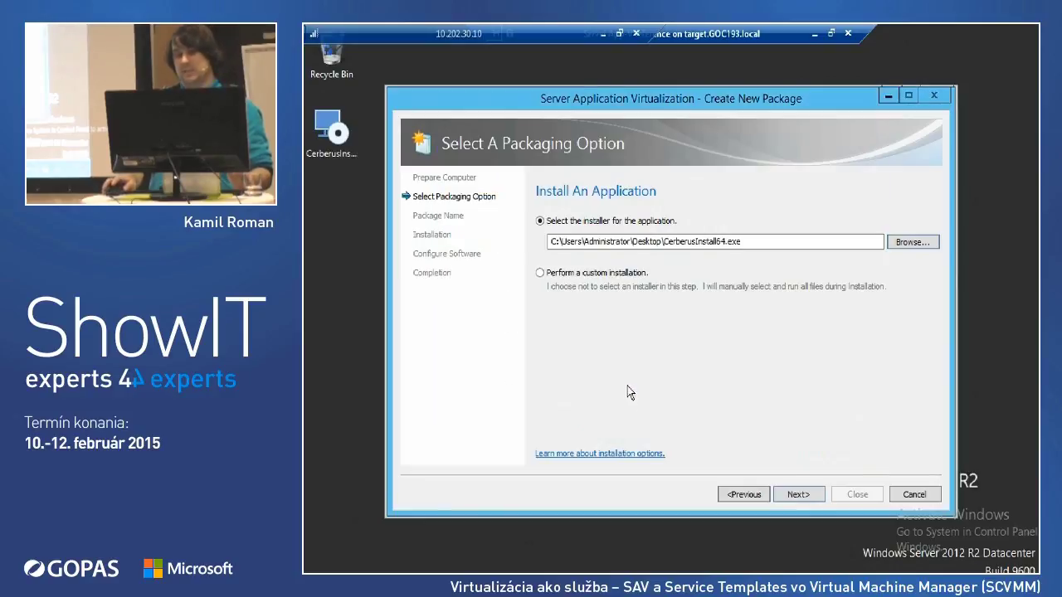
click(798, 495)
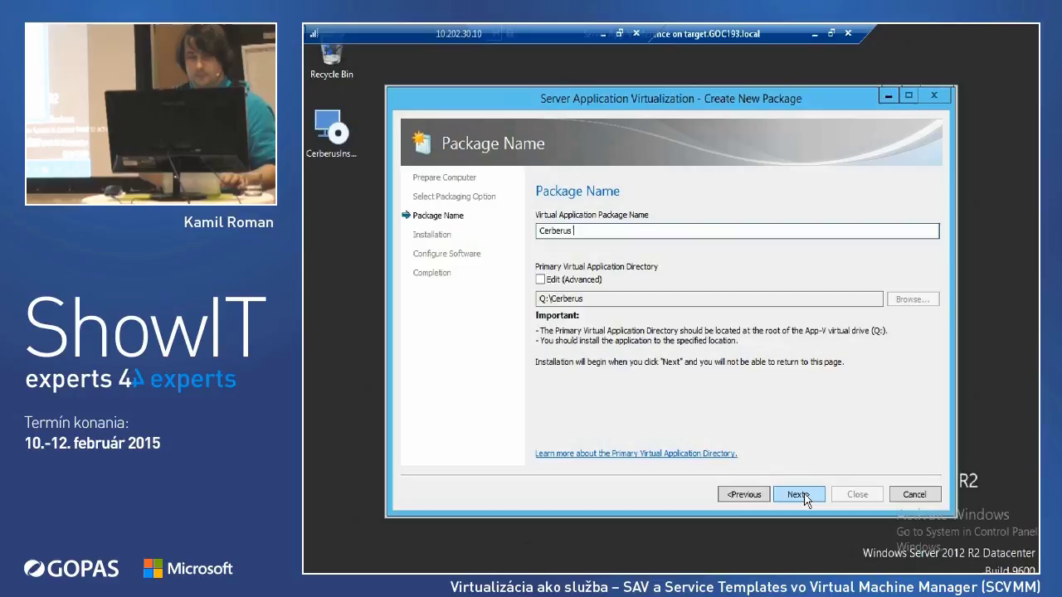
text(TP)
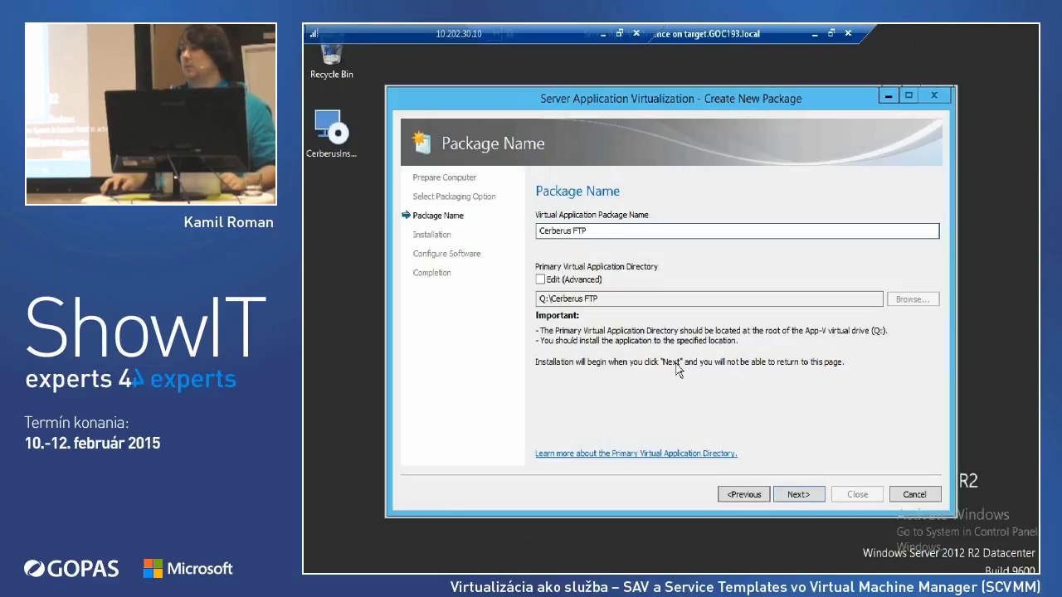
Start the monitored installation phase so Cerberus FTP Server setup launches.
click(808, 496)
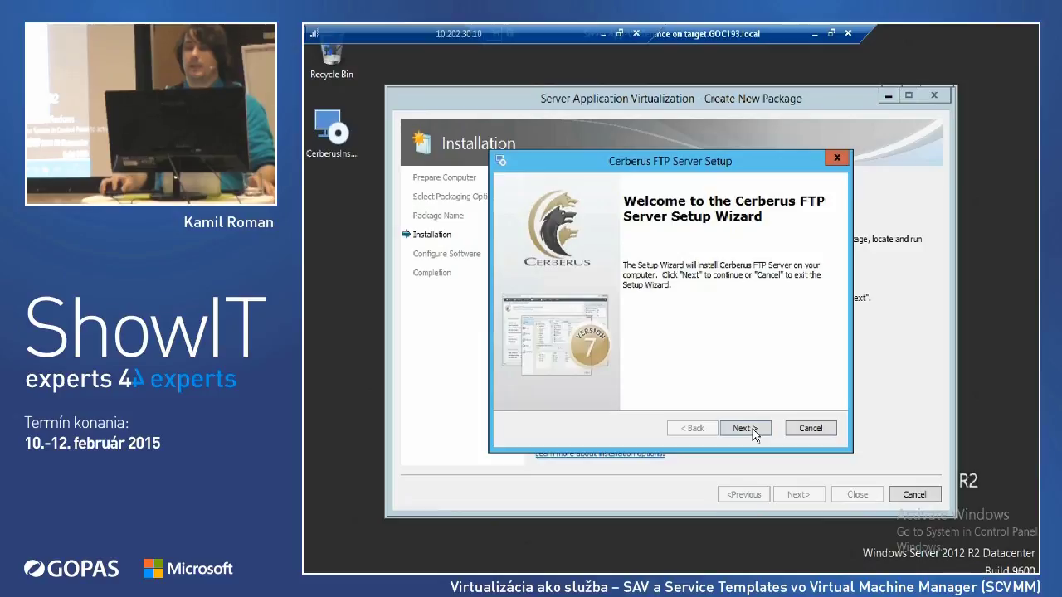
Move past the setup welcome and accept the Cerberus FTP Server license agreement.
click(743, 428)
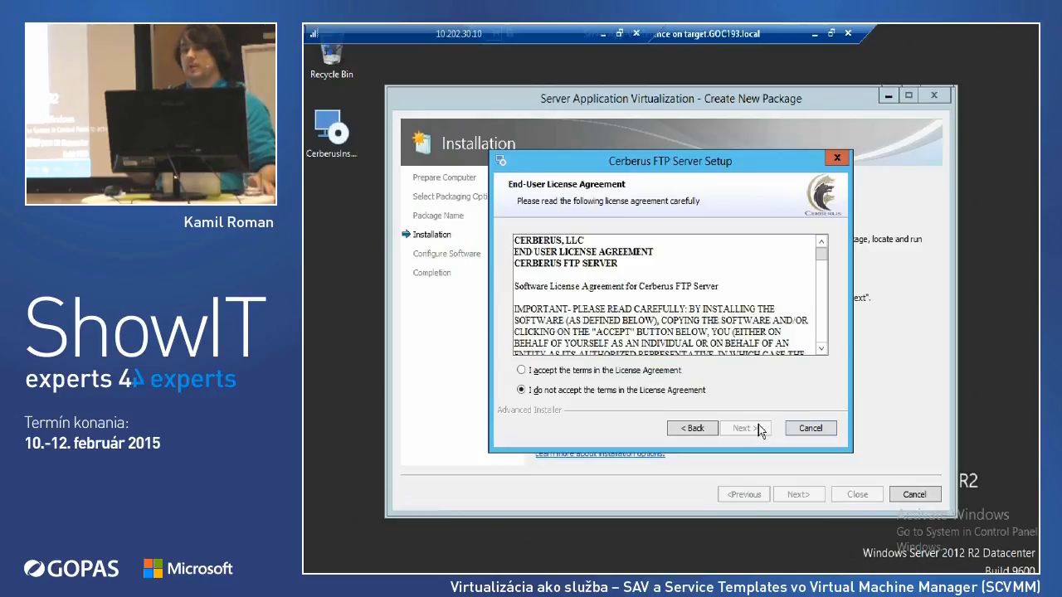
click(664, 370)
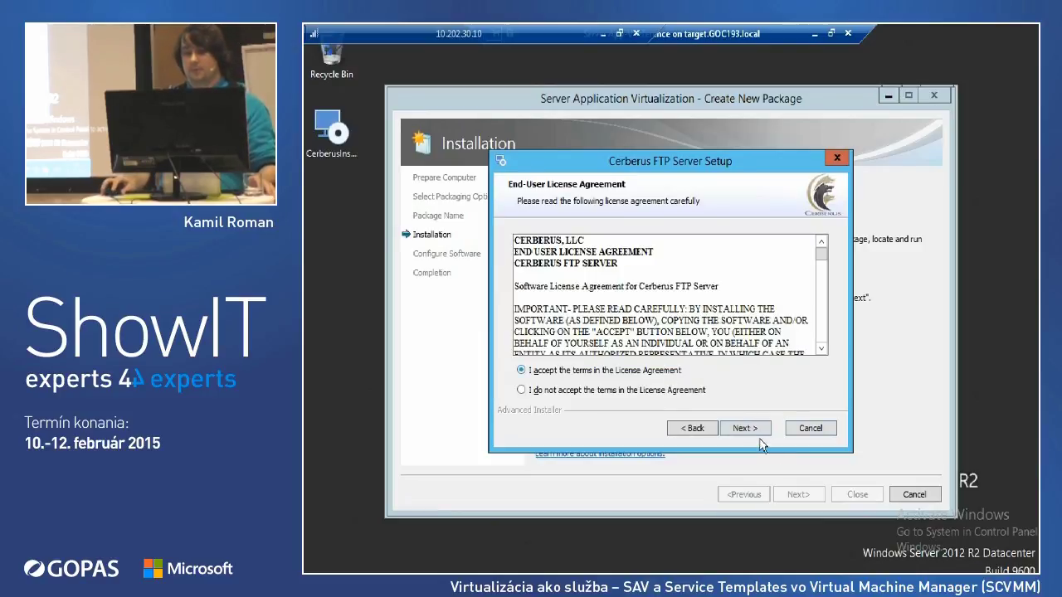
click(756, 431)
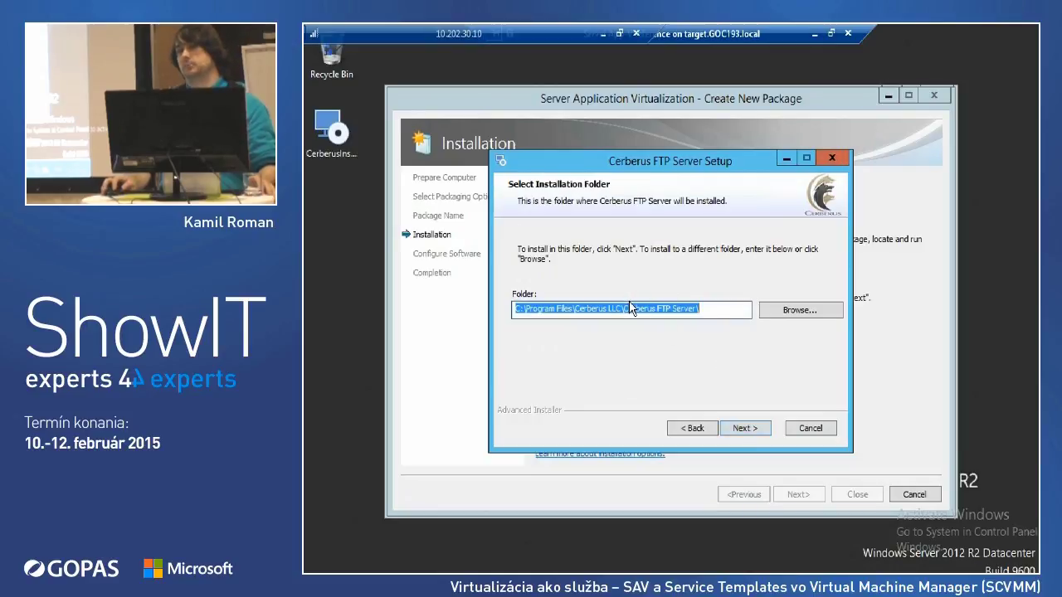
Set the install folder to Q:\Cerberus FTP\ and start installing Cerberus FTP Server.
click(792, 320)
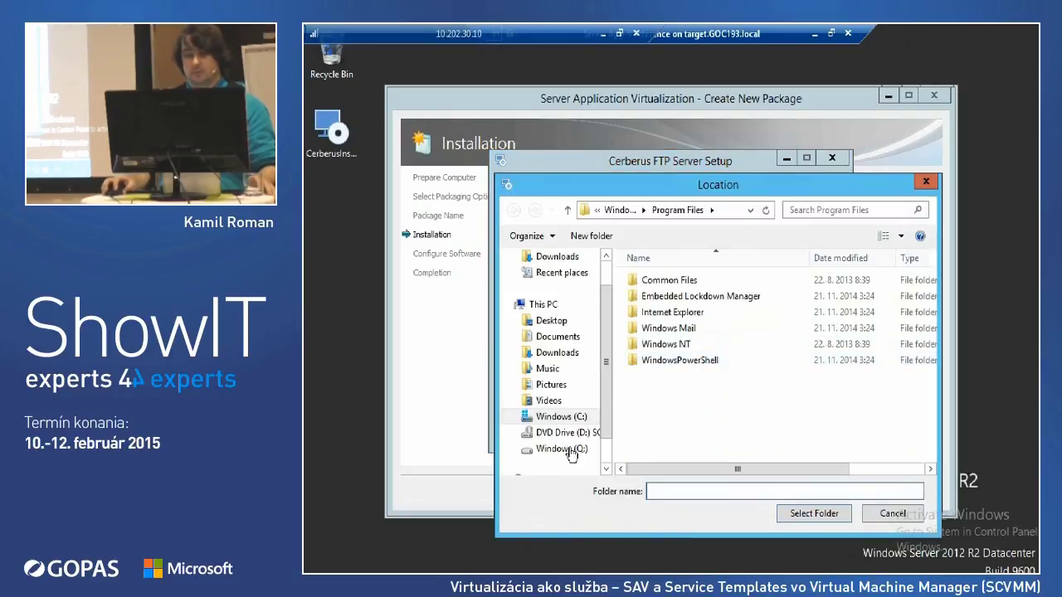
click(544, 448)
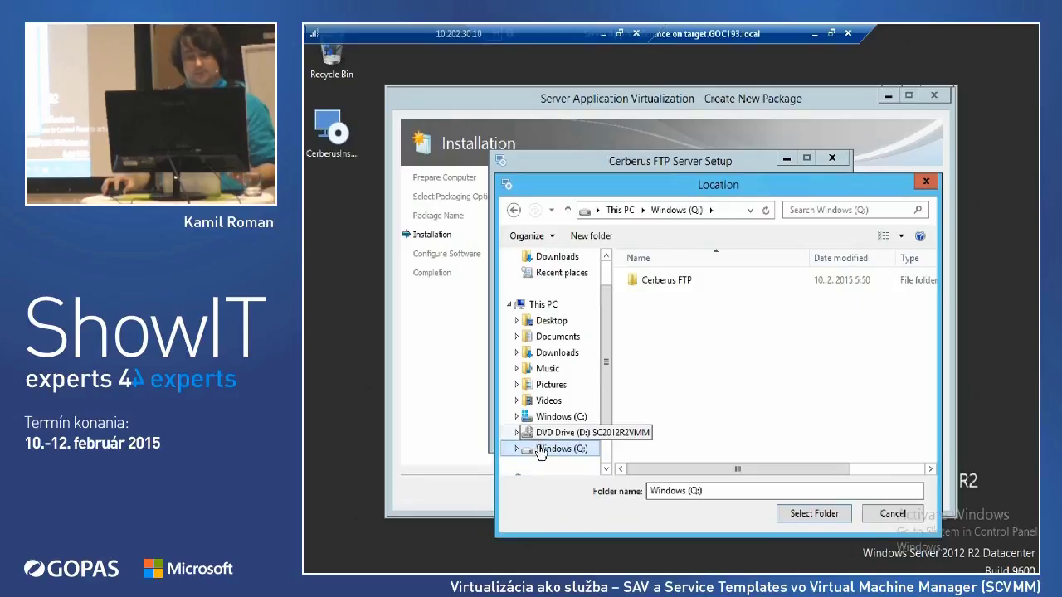
key(super+e)
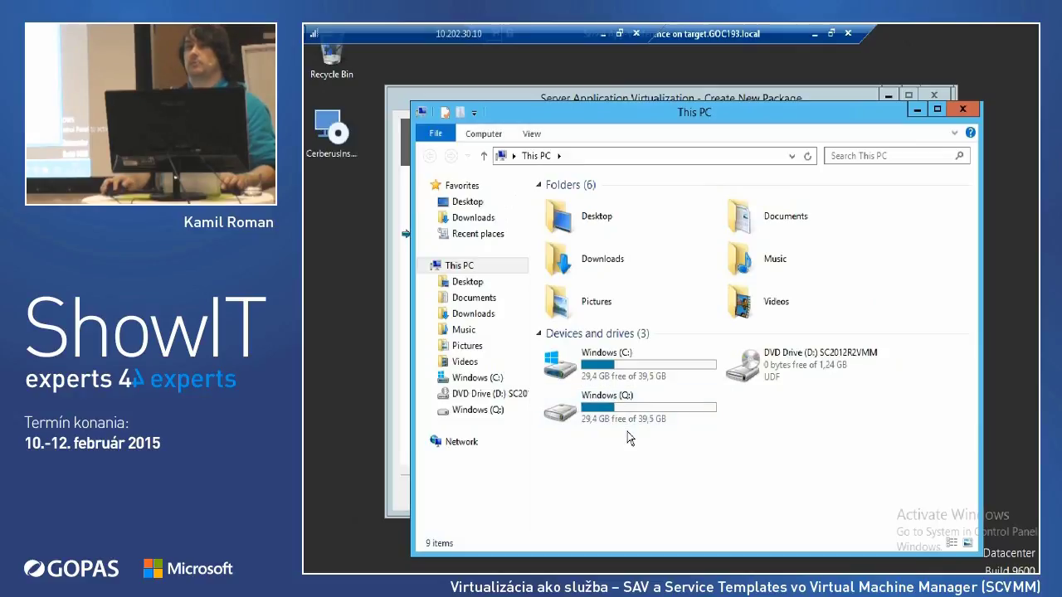
click(962, 109)
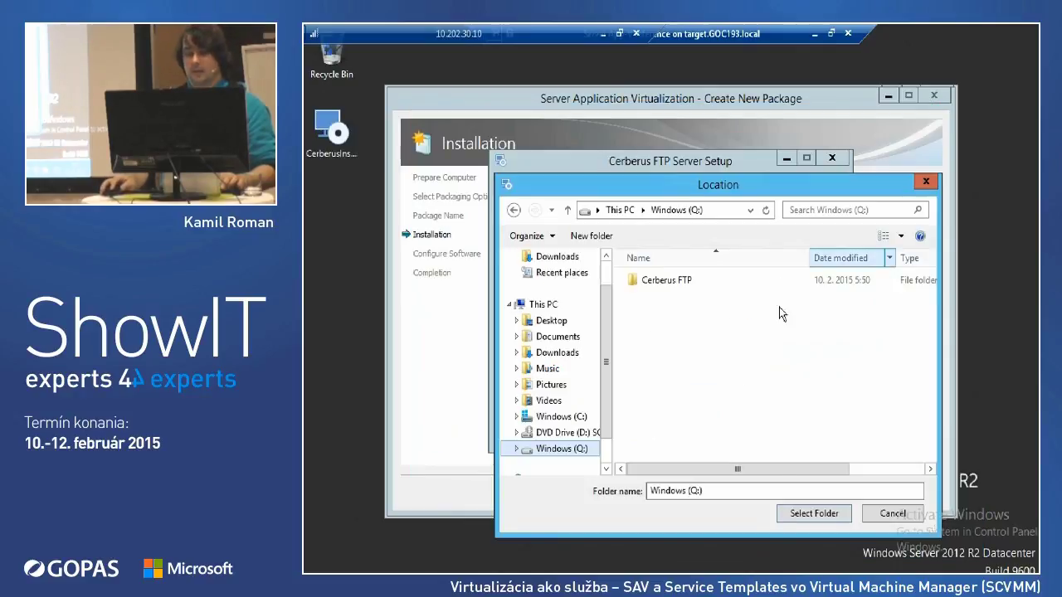
double_click(665, 286)
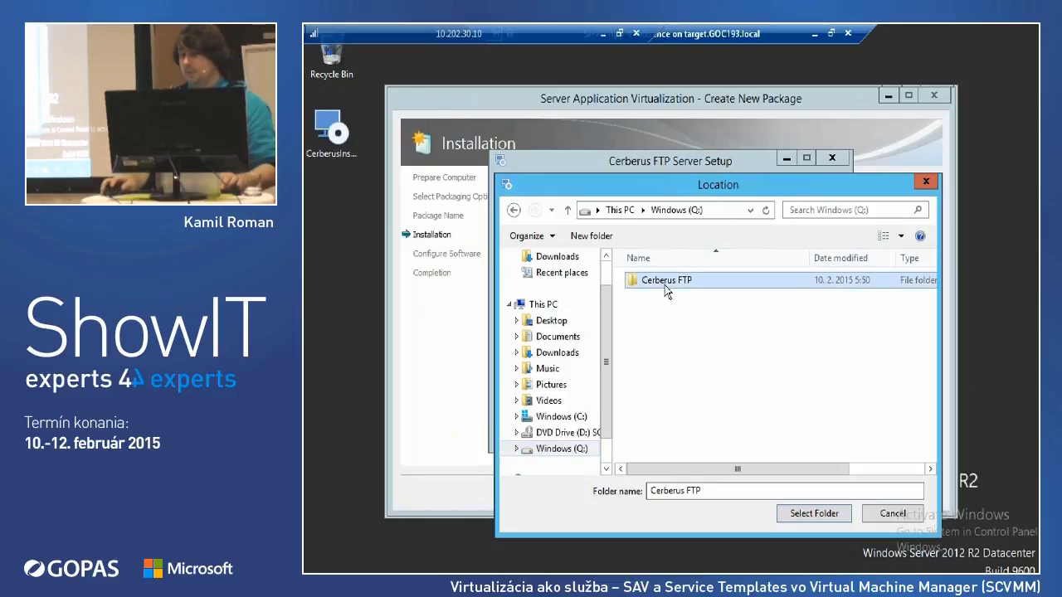
click(829, 512)
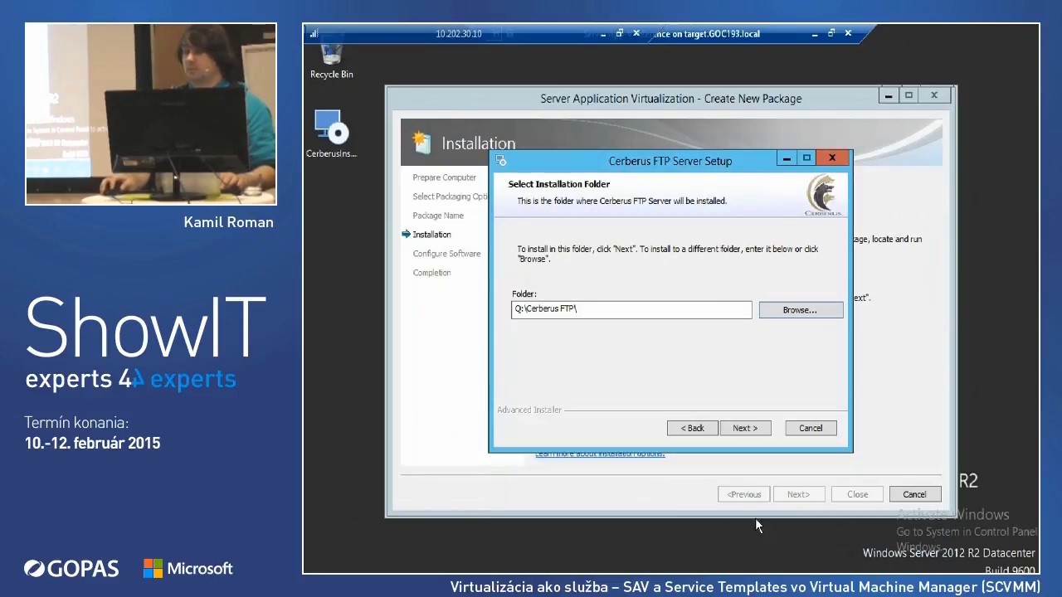
click(744, 428)
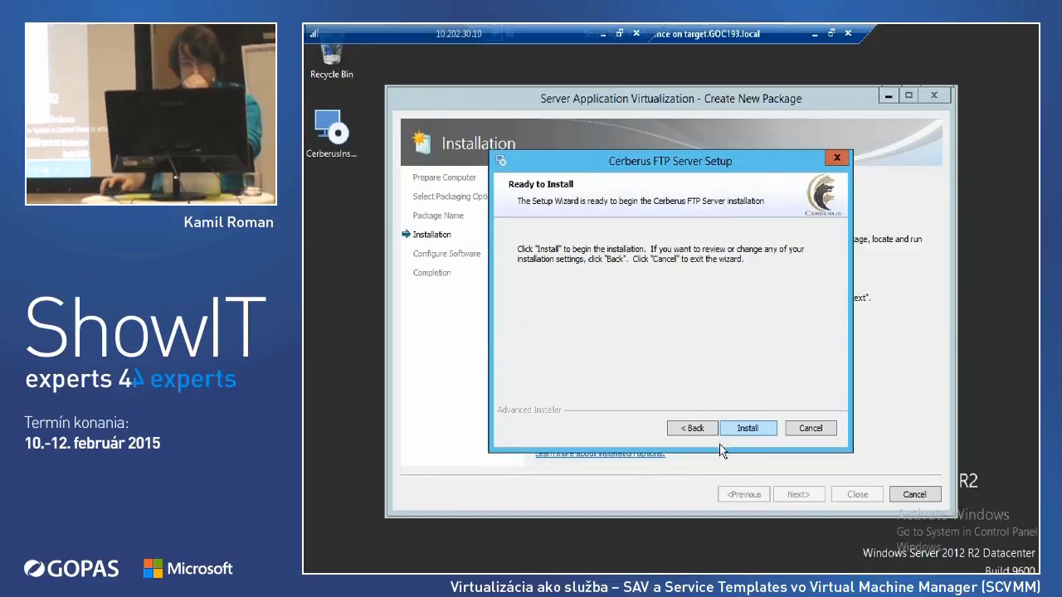
click(744, 428)
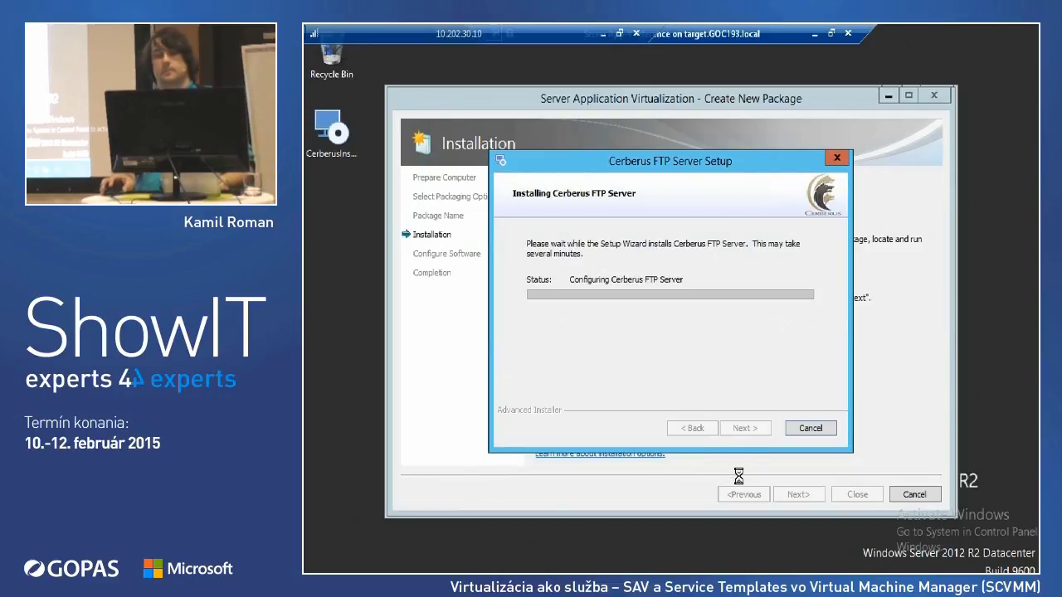
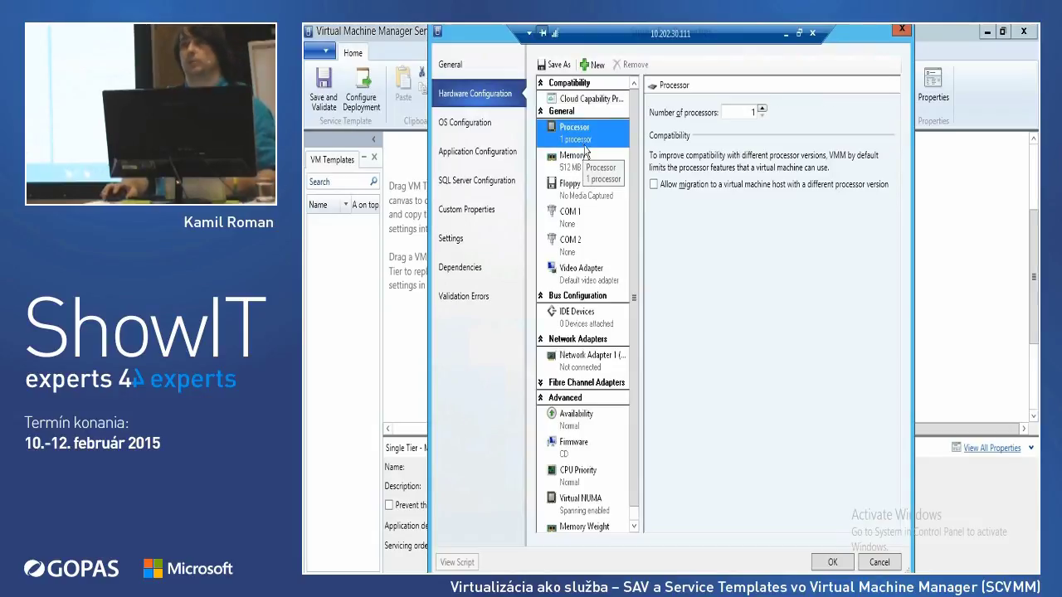
Give the template 2 processors and dynamic memory with a 2 GB startup value.
click(761, 110)
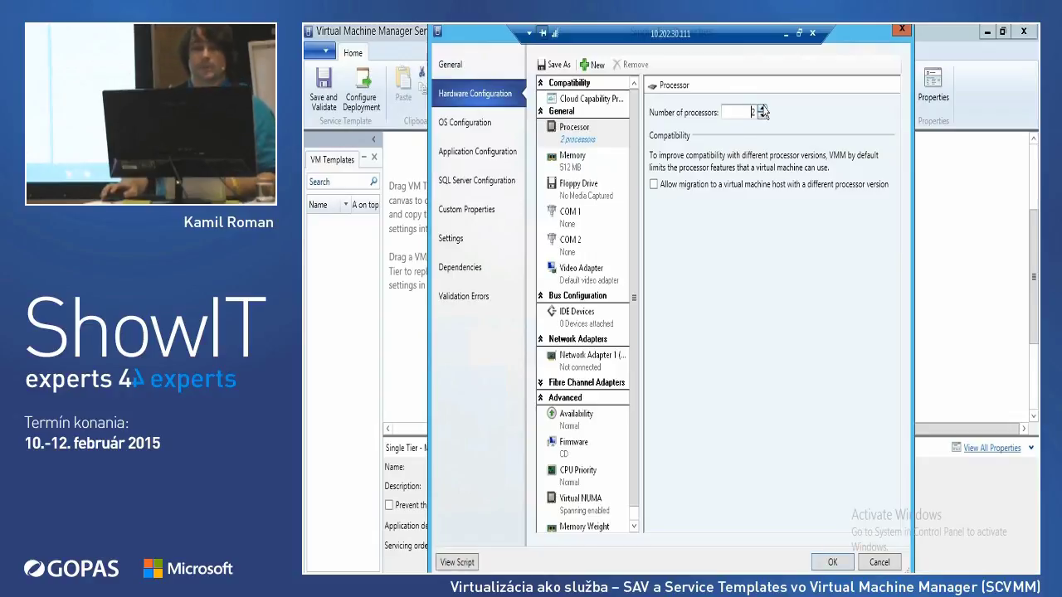
click(573, 162)
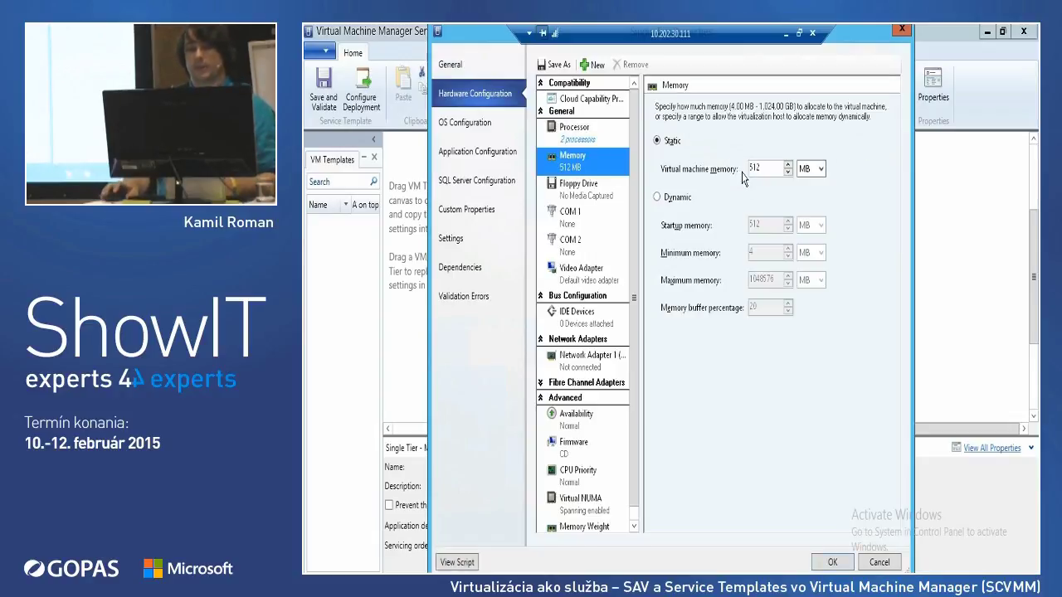
click(681, 199)
click(808, 228)
click(804, 253)
key(shift+Home)
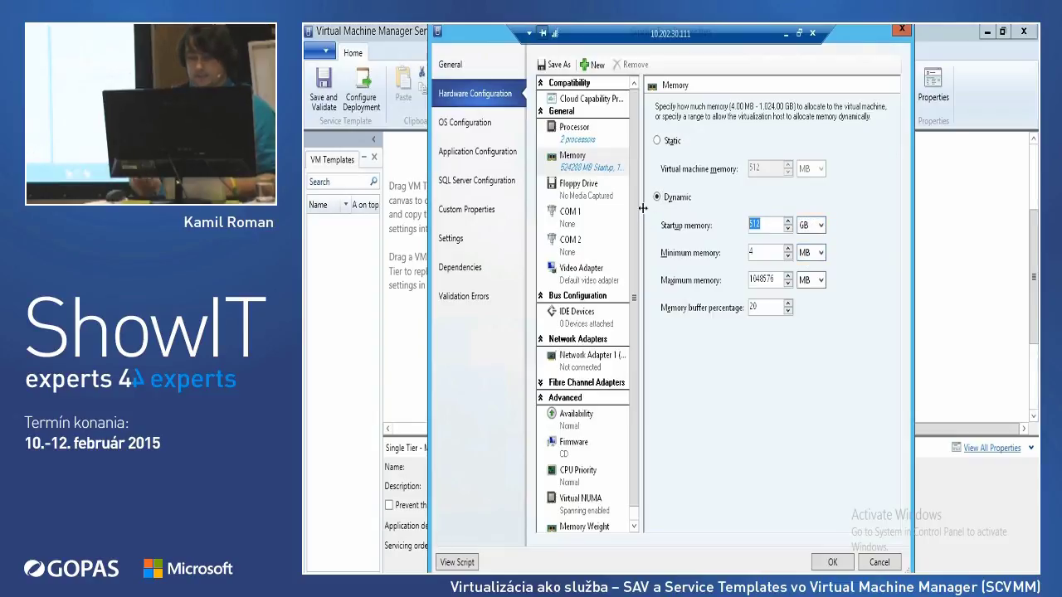
text(2)
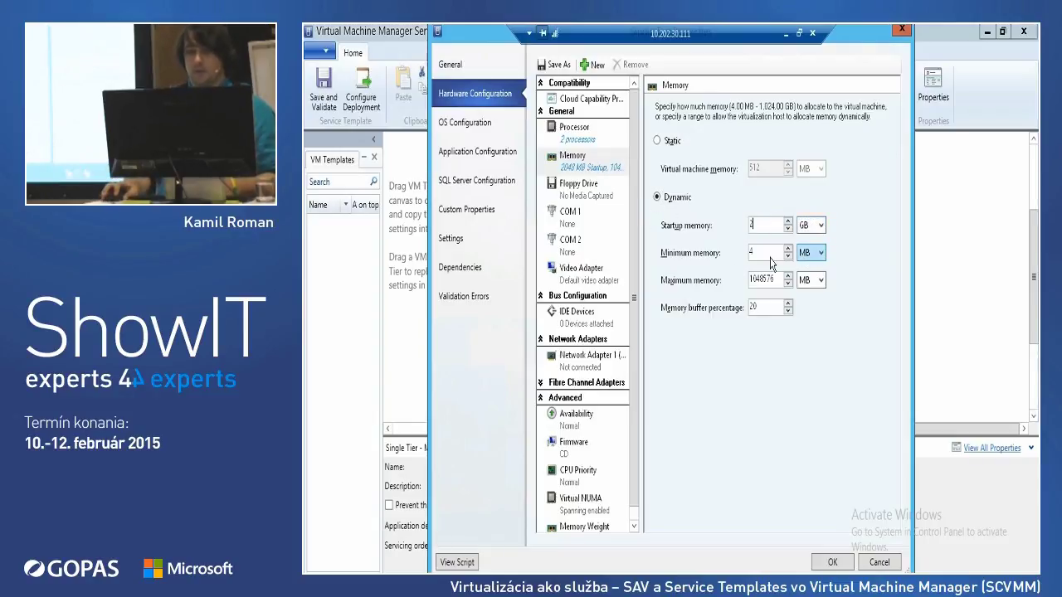
Set dynamic memory minimum to 512 MB and maximum to 8 GB.
key(Tab)
key(Tab)
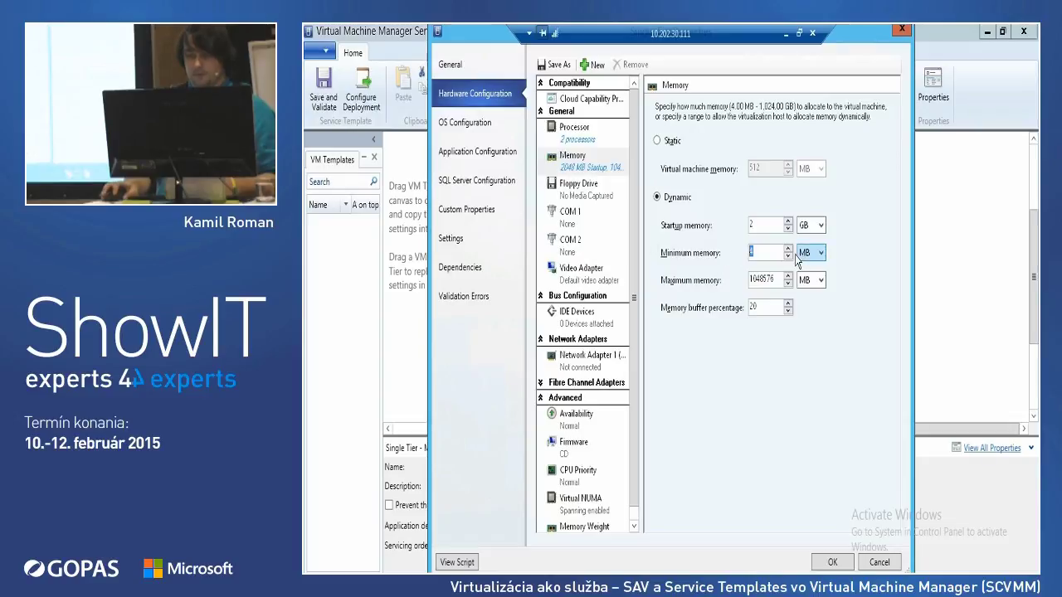
text(512)
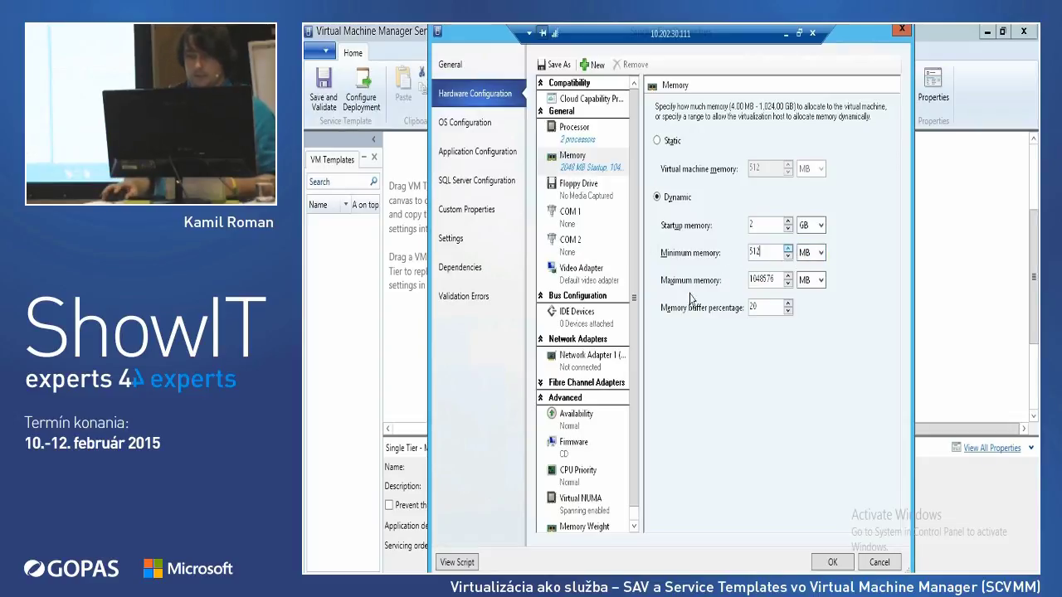
click(802, 281)
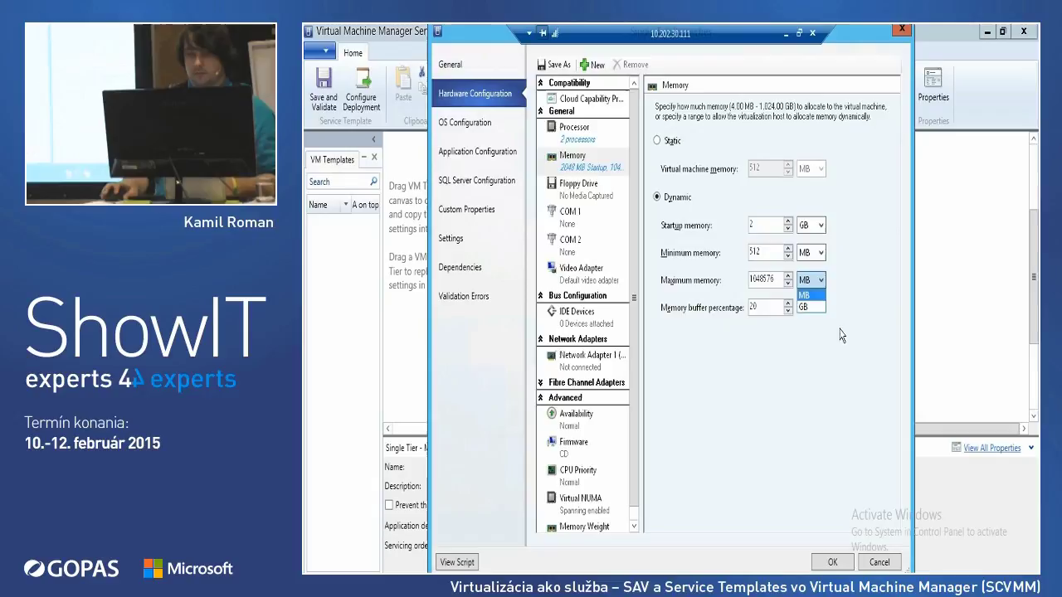
click(800, 309)
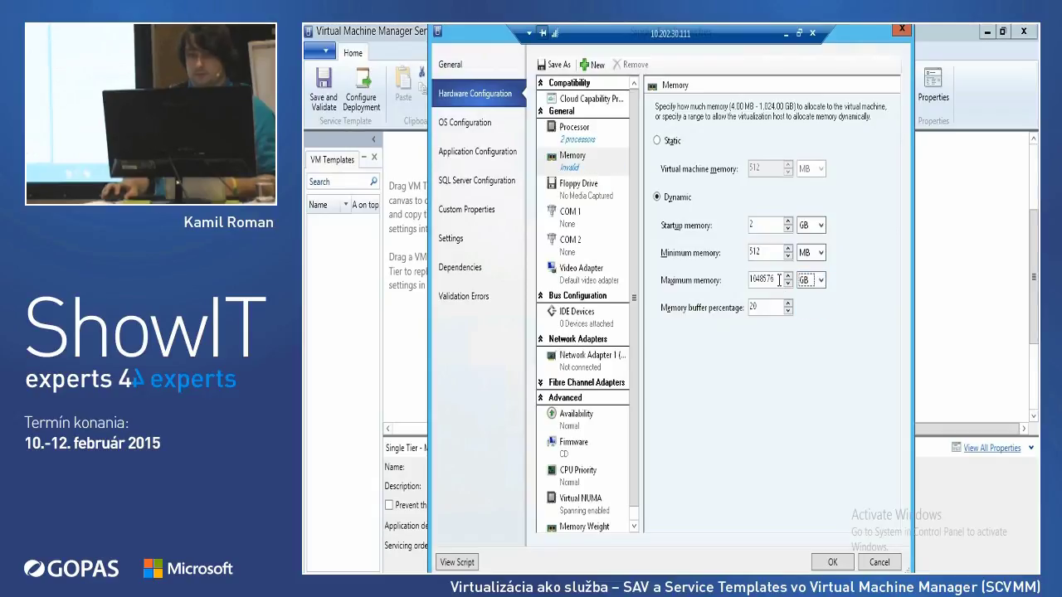
key(shift+Tab)
text(8)
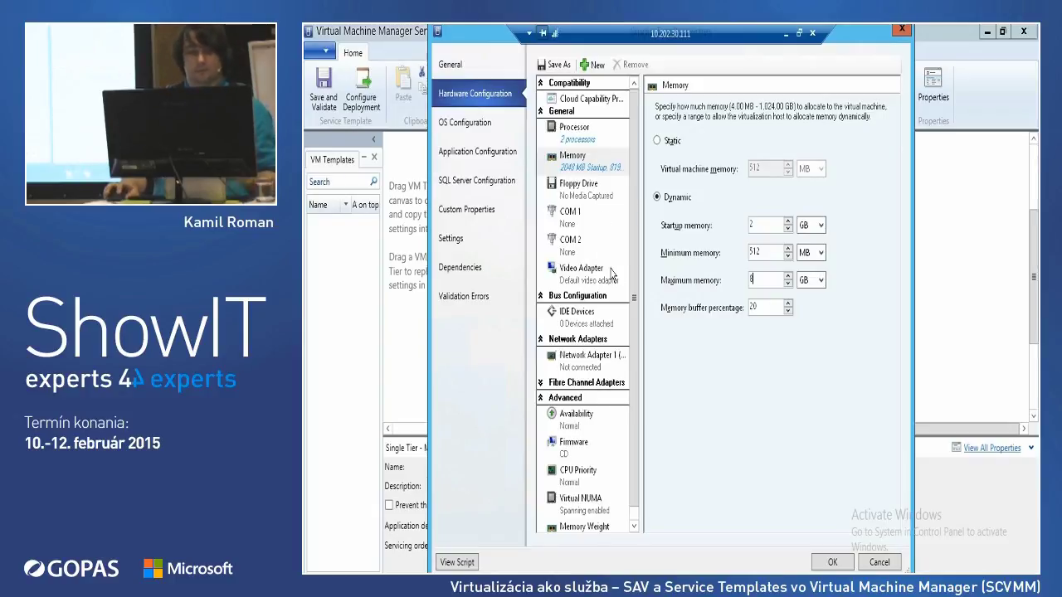
click(599, 324)
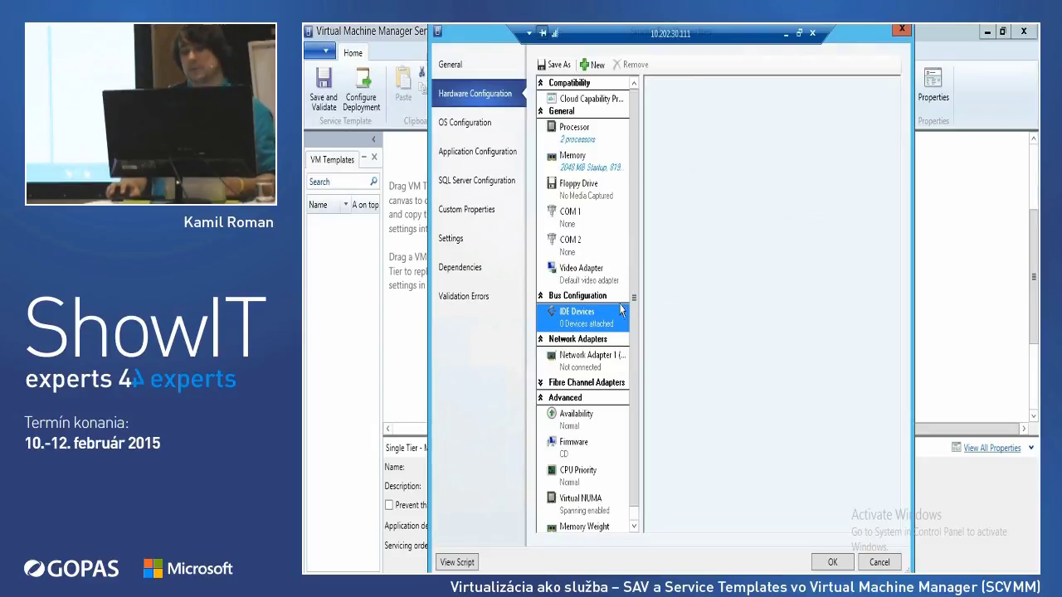
Show Network Adapter 1's settings: not connected, with dynamic IP and MAC addressing.
click(581, 356)
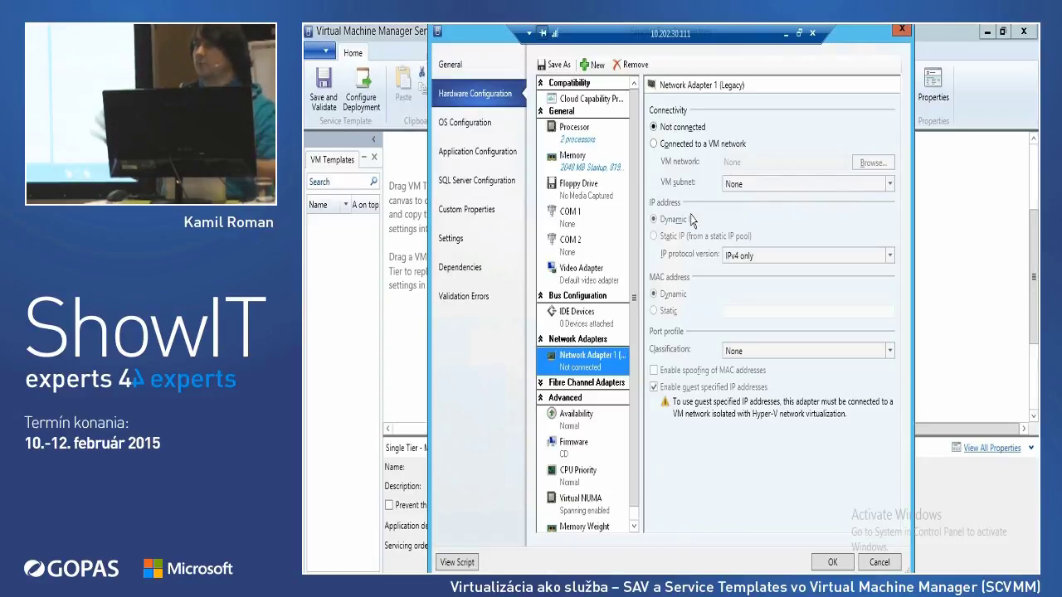
Choose Windows Server 2012 R2 Datacenter as the template OS and view its WORKGROUP membership.
click(501, 129)
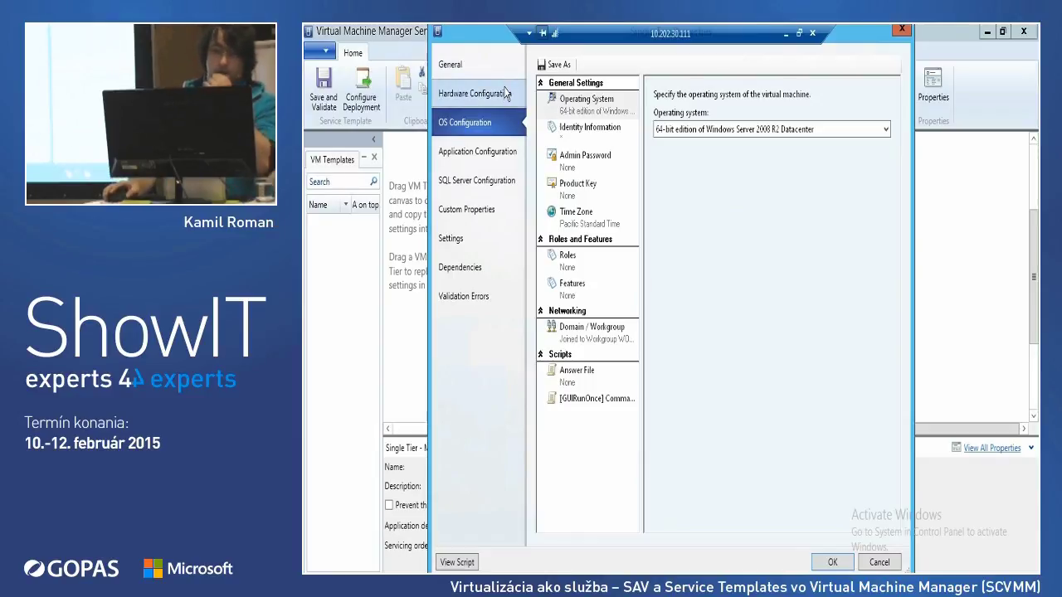
click(753, 130)
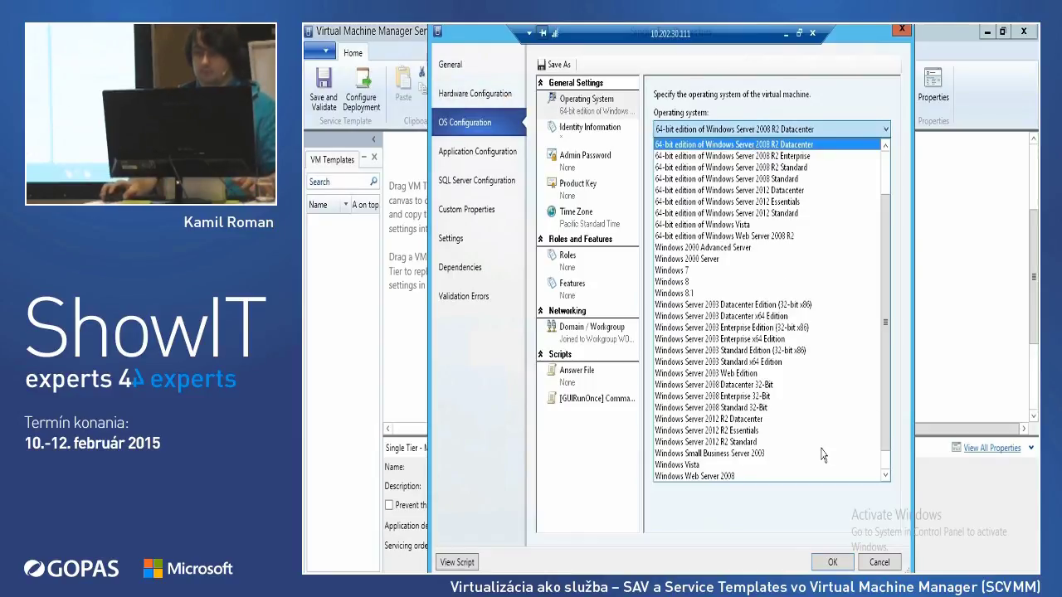
scroll(833, 437, down, 1)
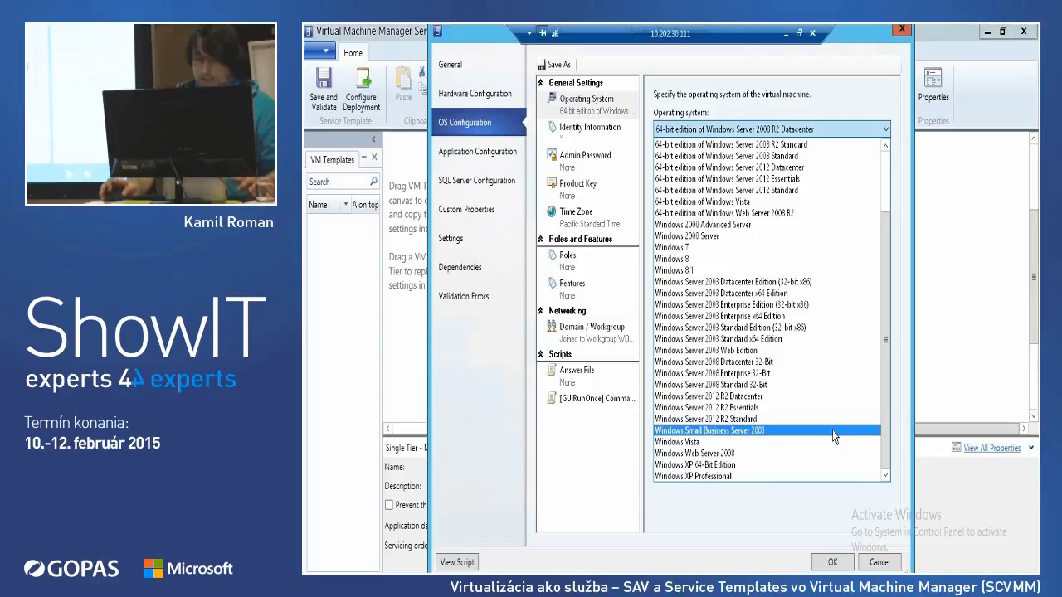
click(777, 397)
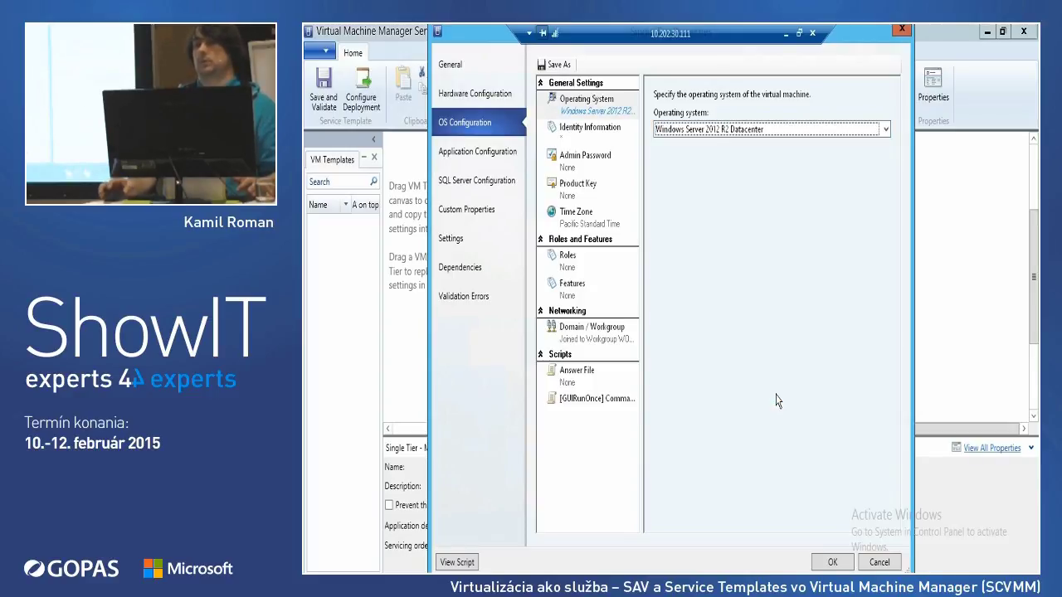
click(746, 129)
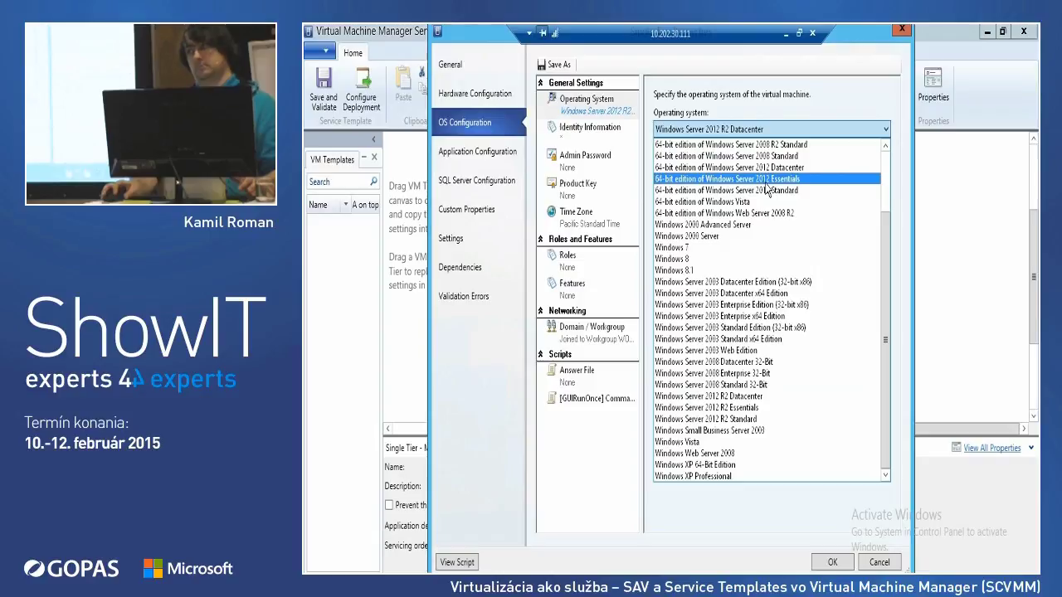
click(694, 549)
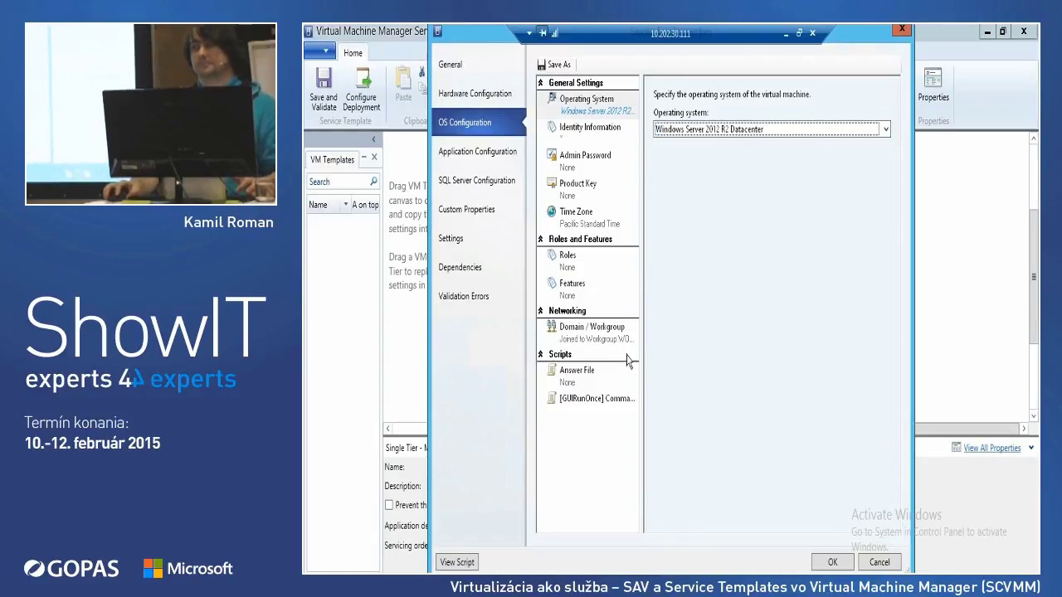
click(566, 340)
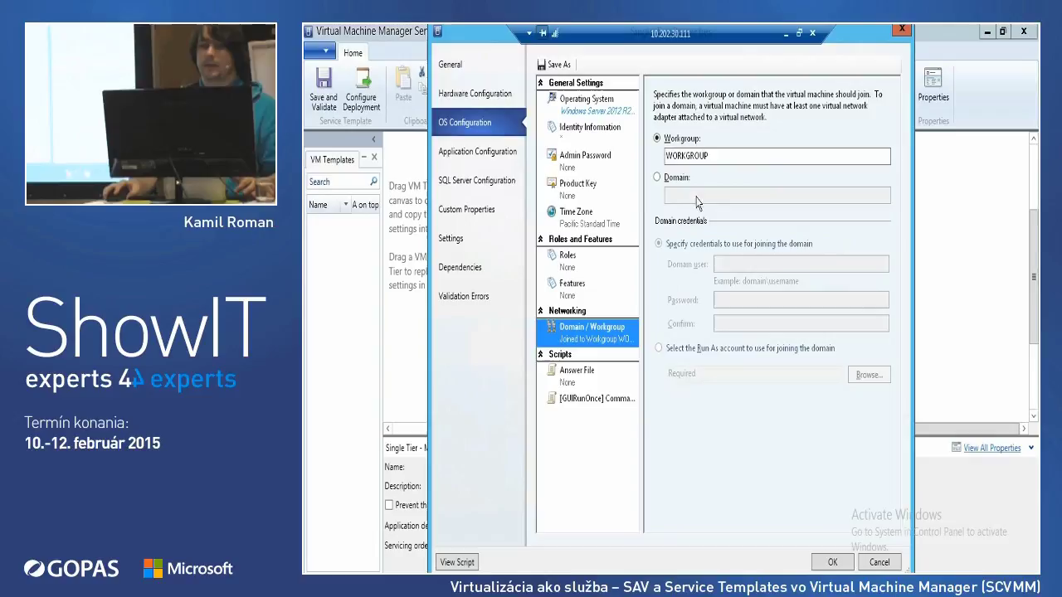
View the Product Key page, then Application Configuration showing 2008 R2 Datacenter as compatible.
click(595, 191)
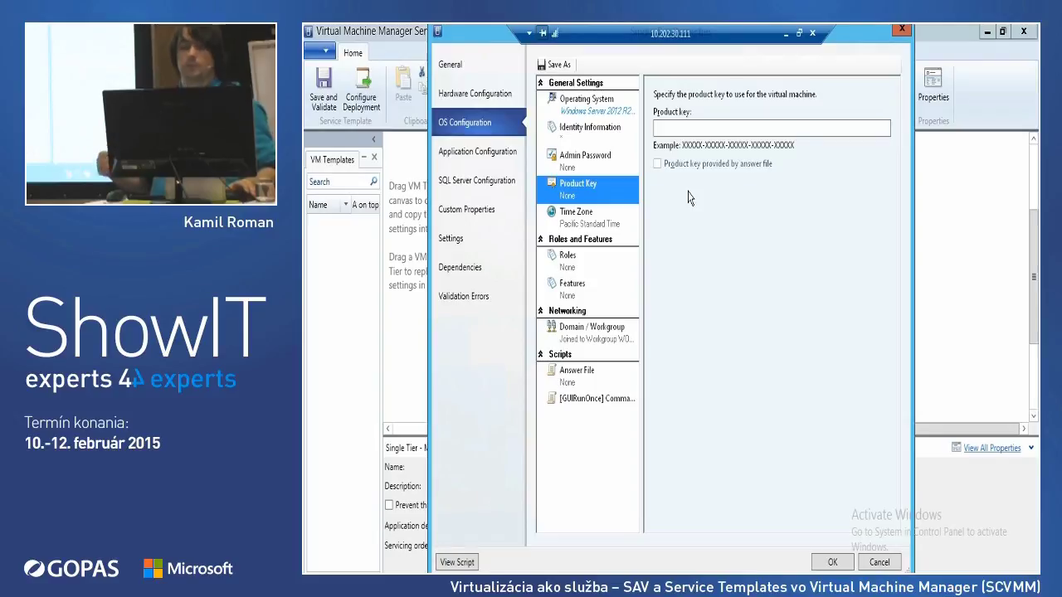
click(496, 153)
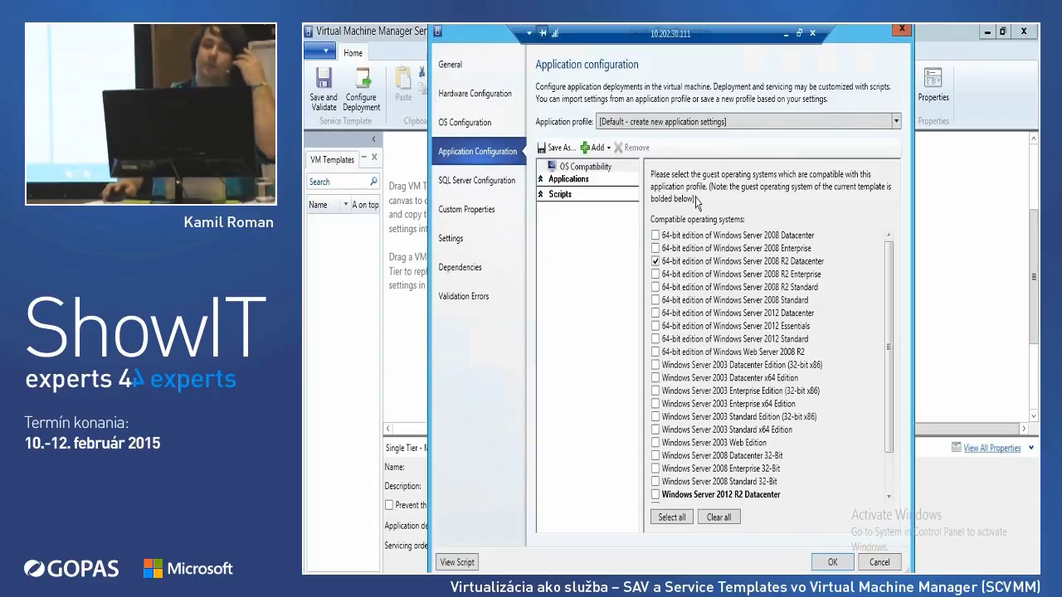
Add a virtual application from the Cerberus FTP package and rename it Cerberus FTP.
click(603, 150)
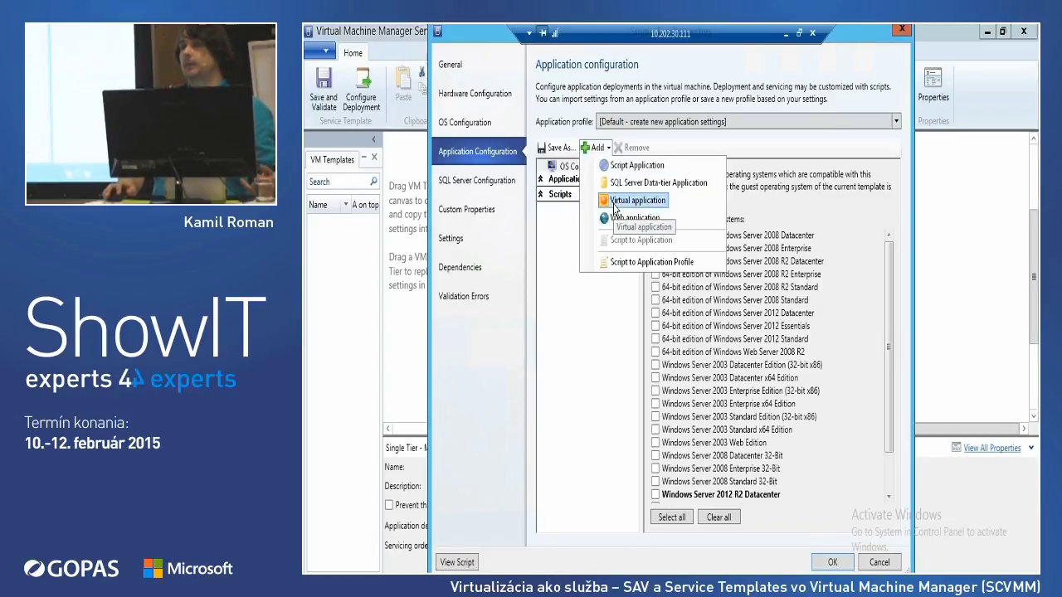
click(615, 204)
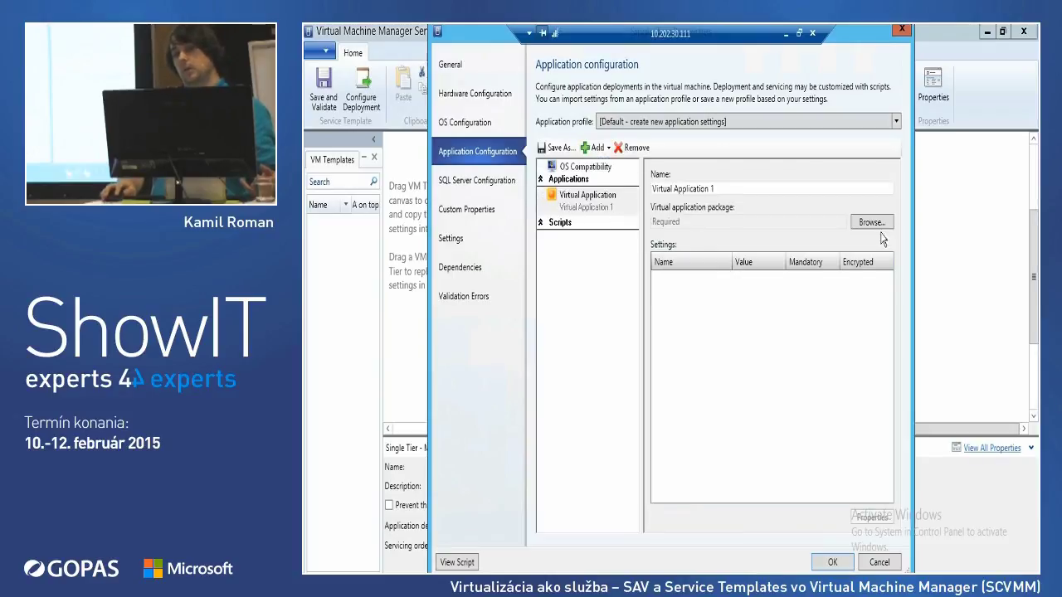
click(871, 222)
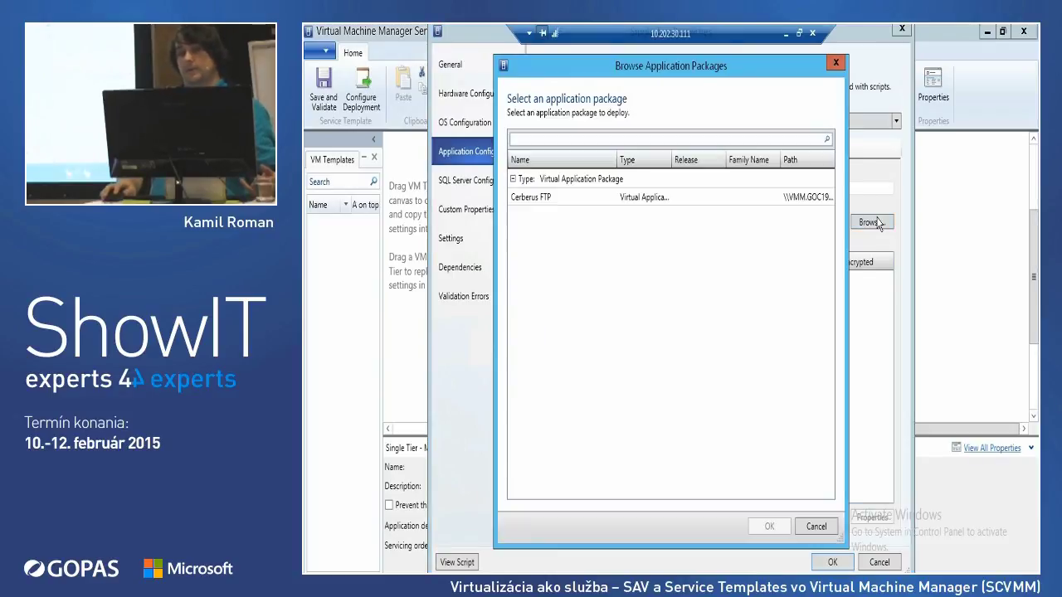
double_click(696, 199)
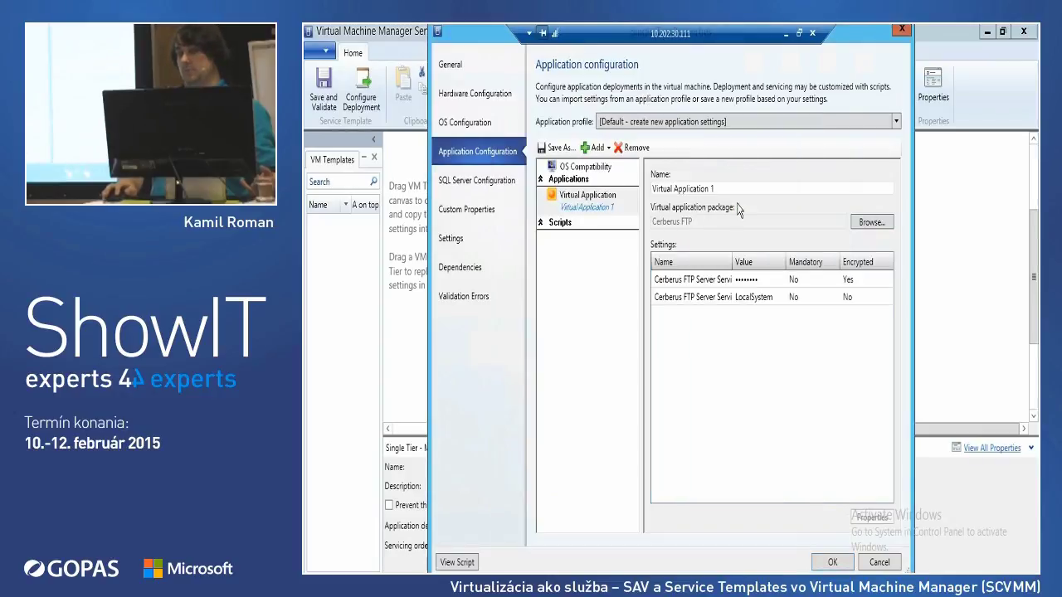
drag(725, 186, 614, 193)
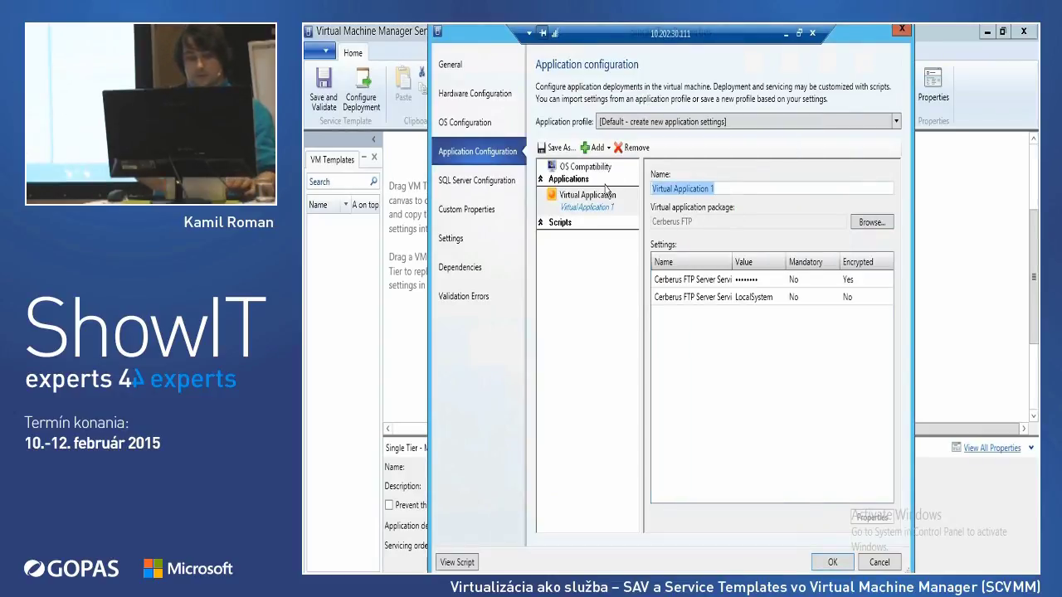
key(BackSpace)
text(Cerb)
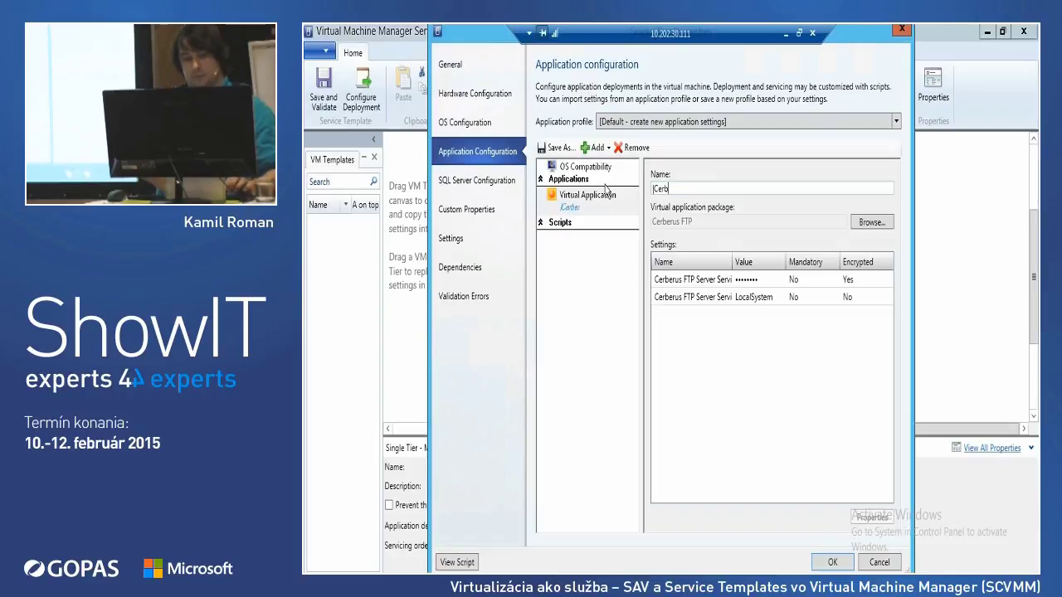
text(erus FTP)
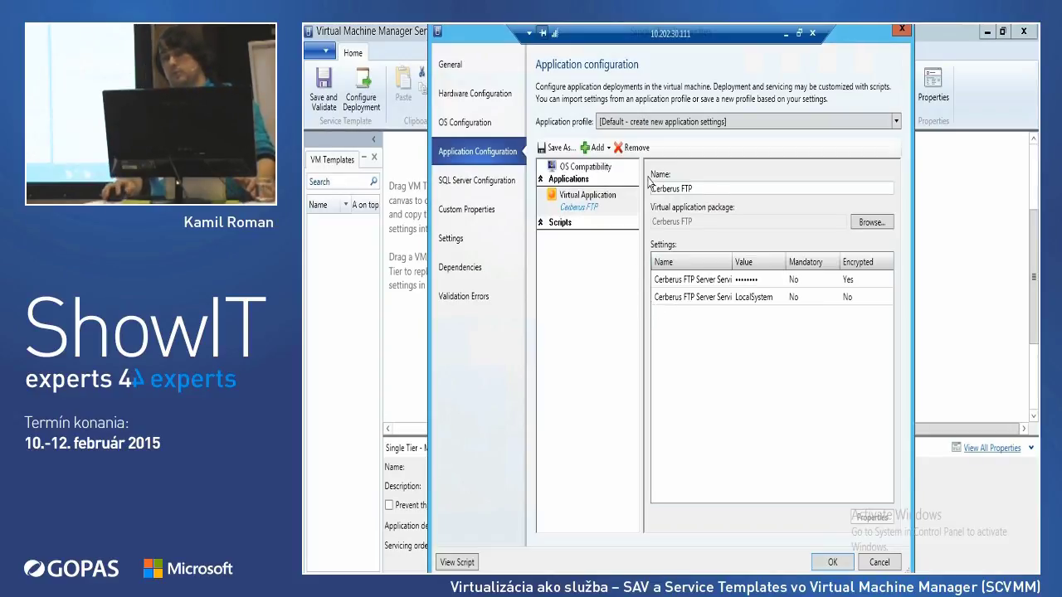
click(607, 149)
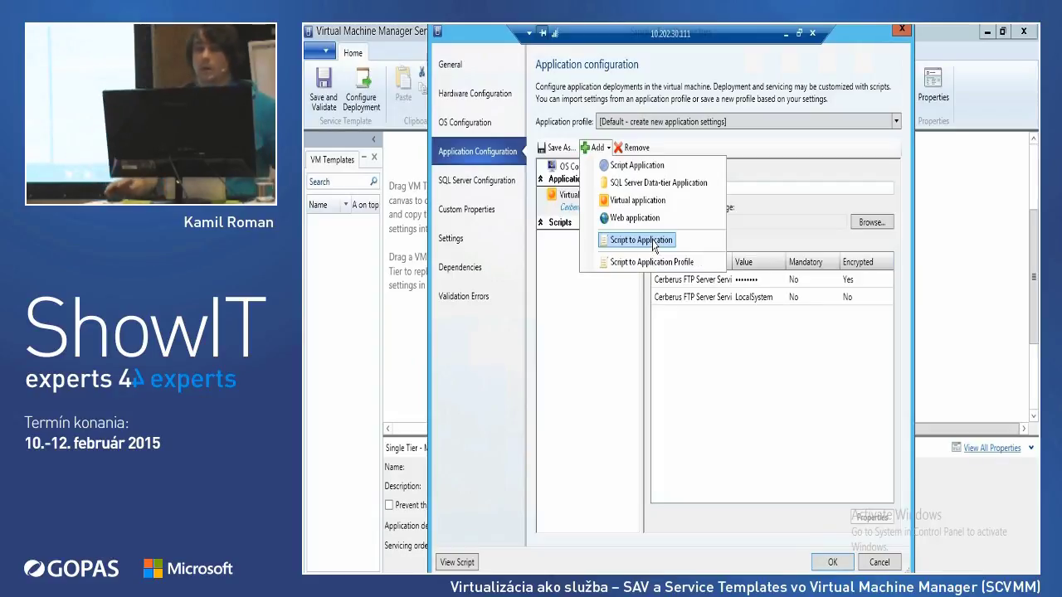
Close the Add list unused and view SQL Server Configuration, which has no profile set.
click(564, 265)
click(474, 183)
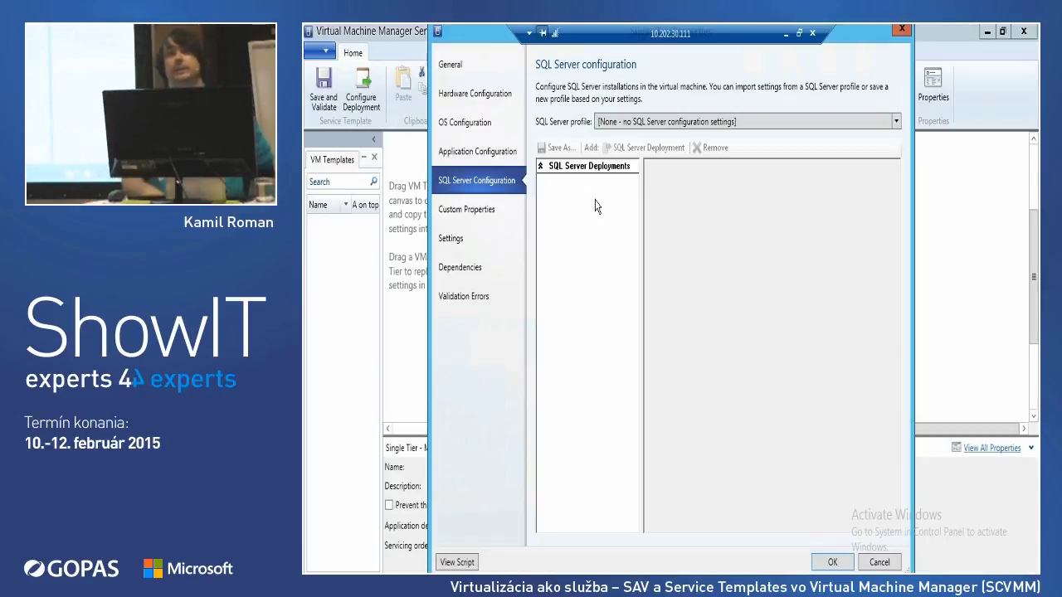
Select the default create-new SQL Server profile, then add and remove a trial SQL Server deployment.
click(510, 223)
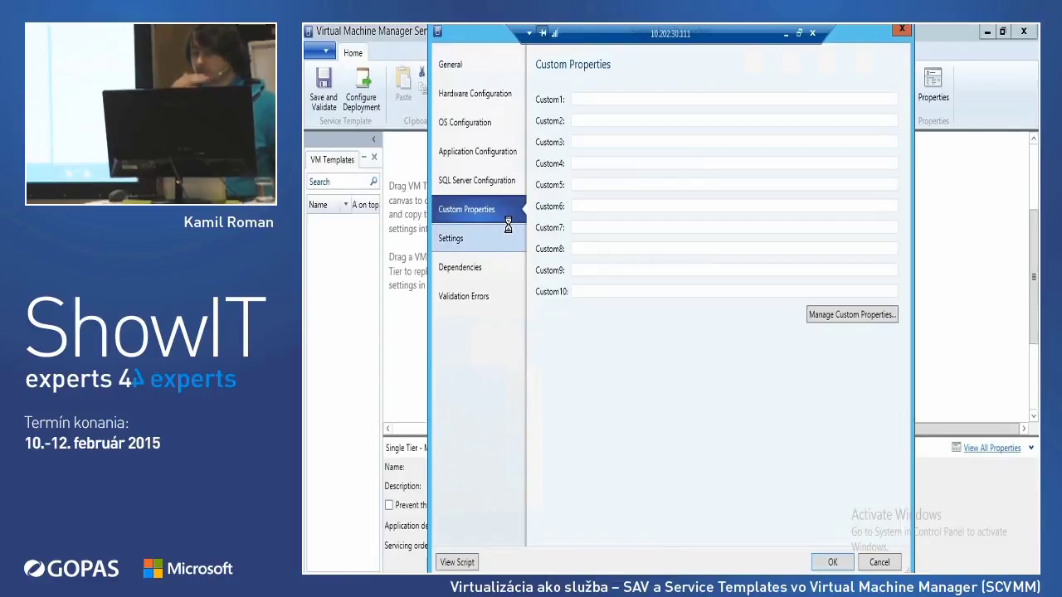
click(497, 184)
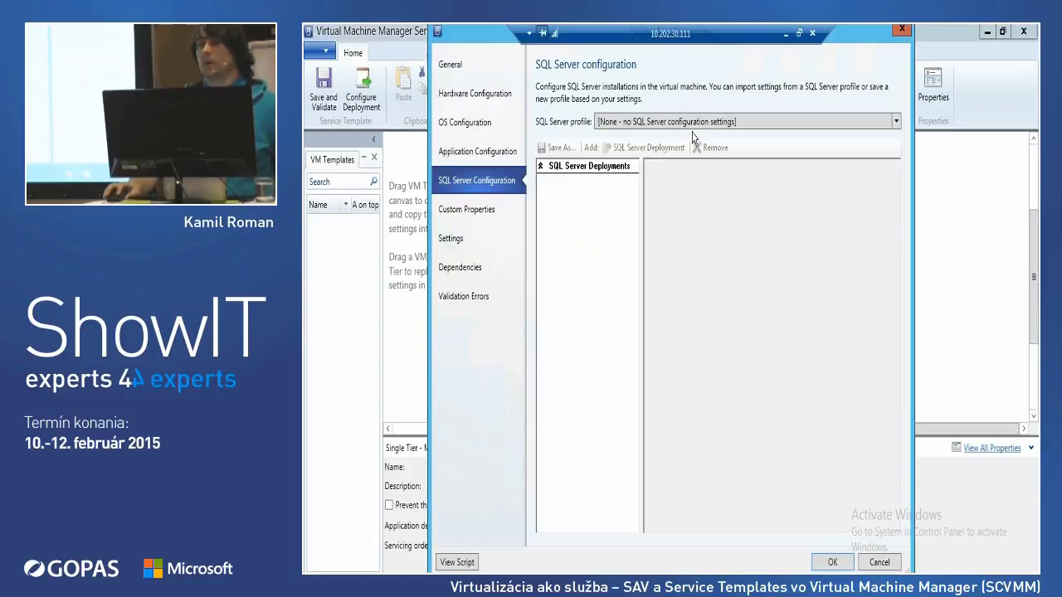
click(638, 122)
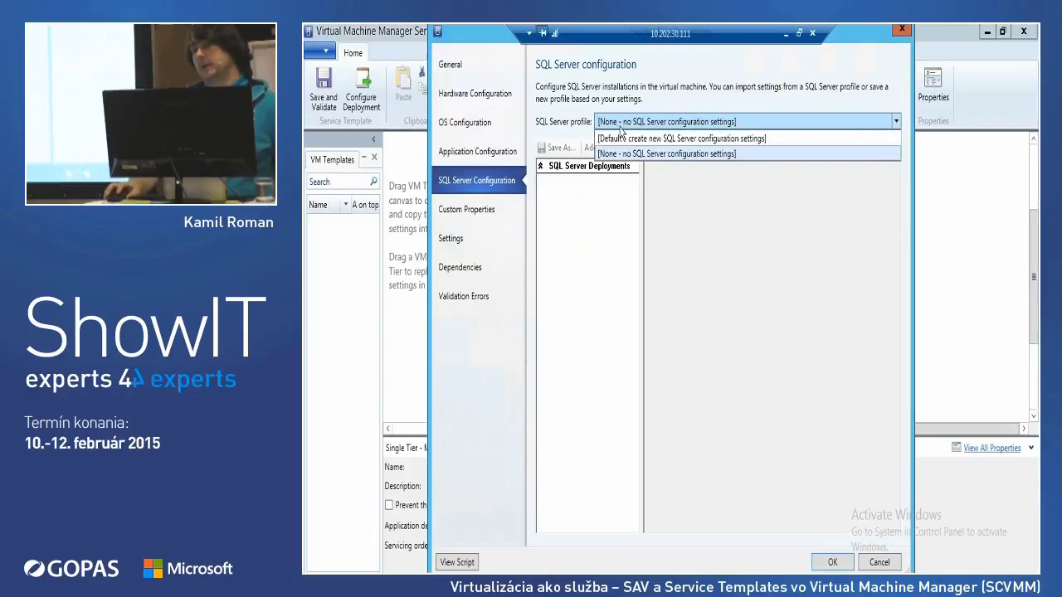
click(624, 137)
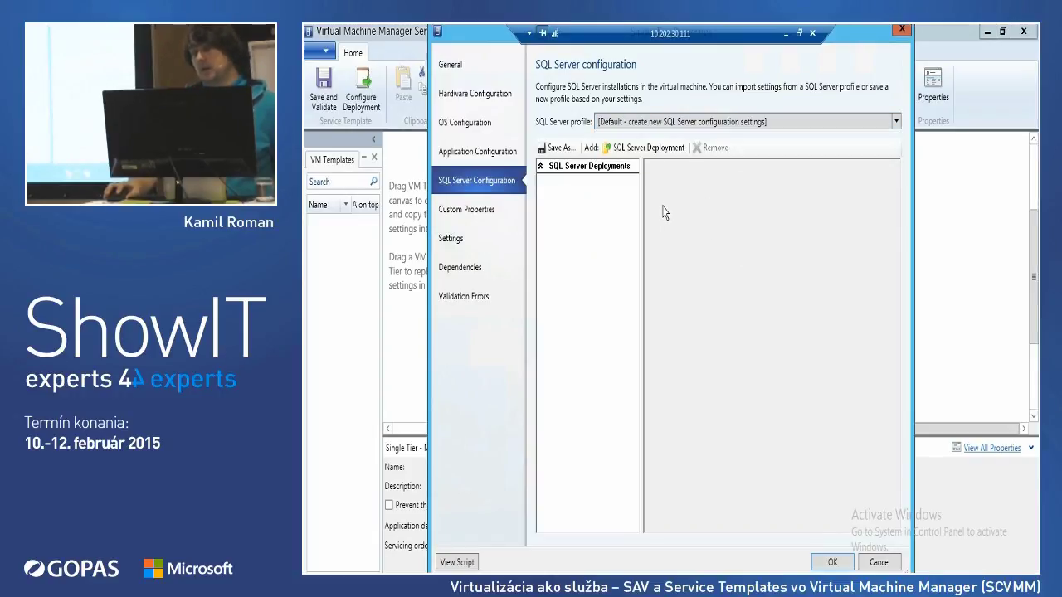
click(642, 149)
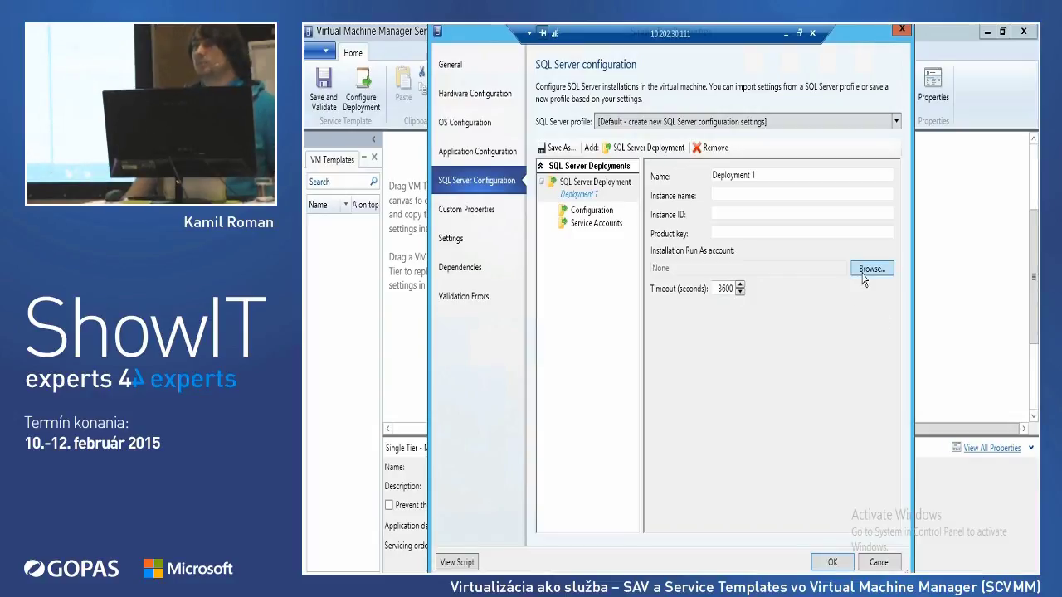
click(582, 212)
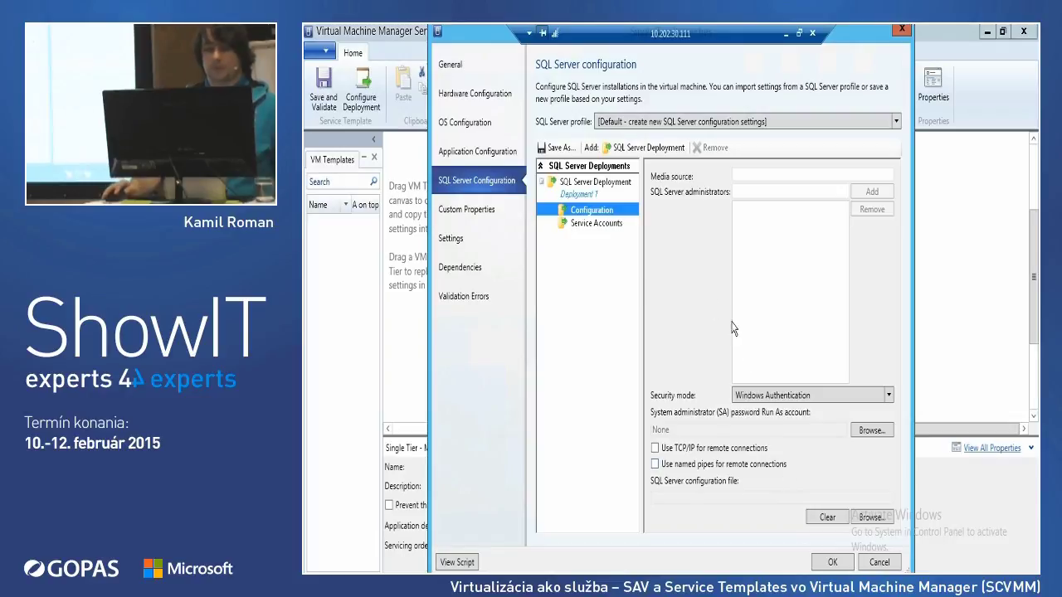
click(620, 192)
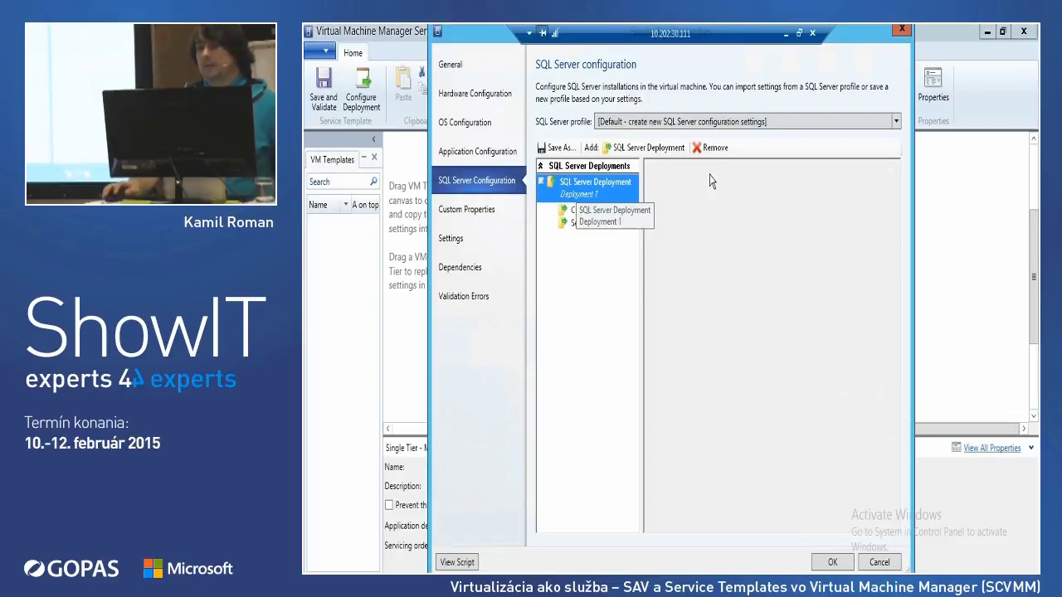
click(705, 150)
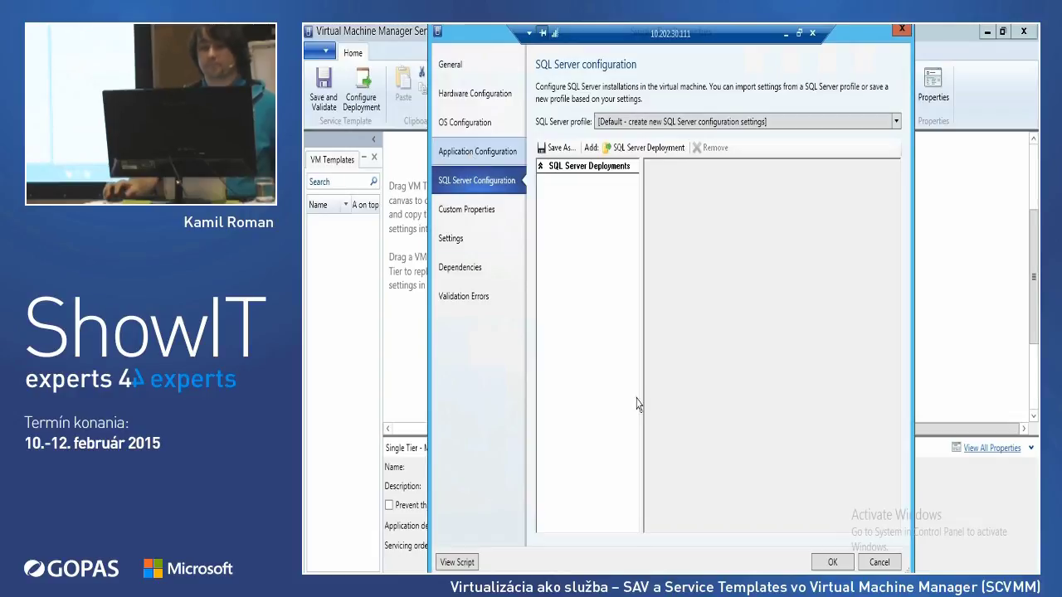
Review the Settings and Dependencies pages, then submit the tier properties with OK.
click(500, 245)
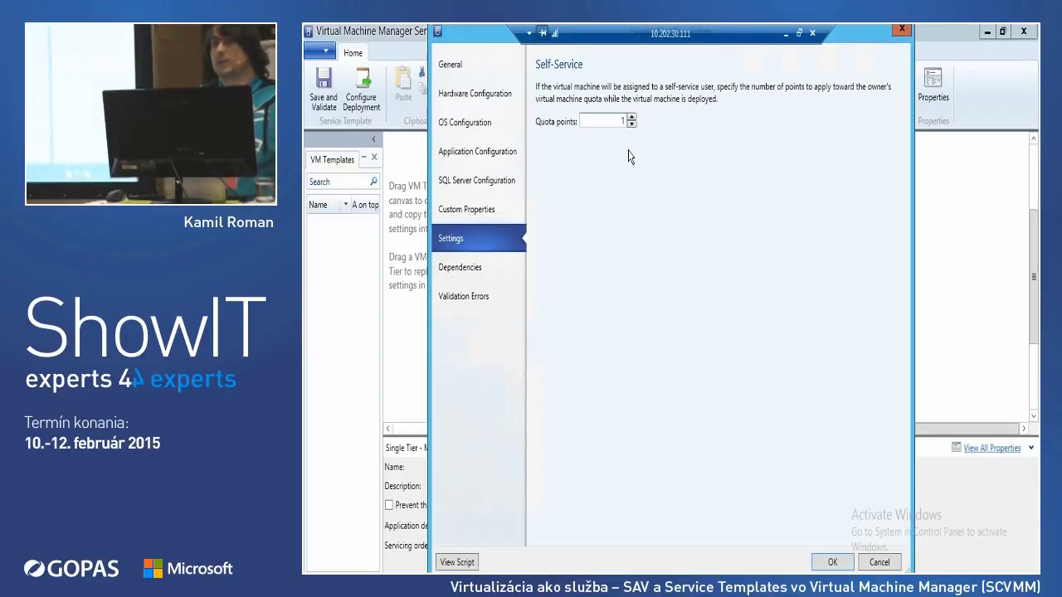
click(460, 267)
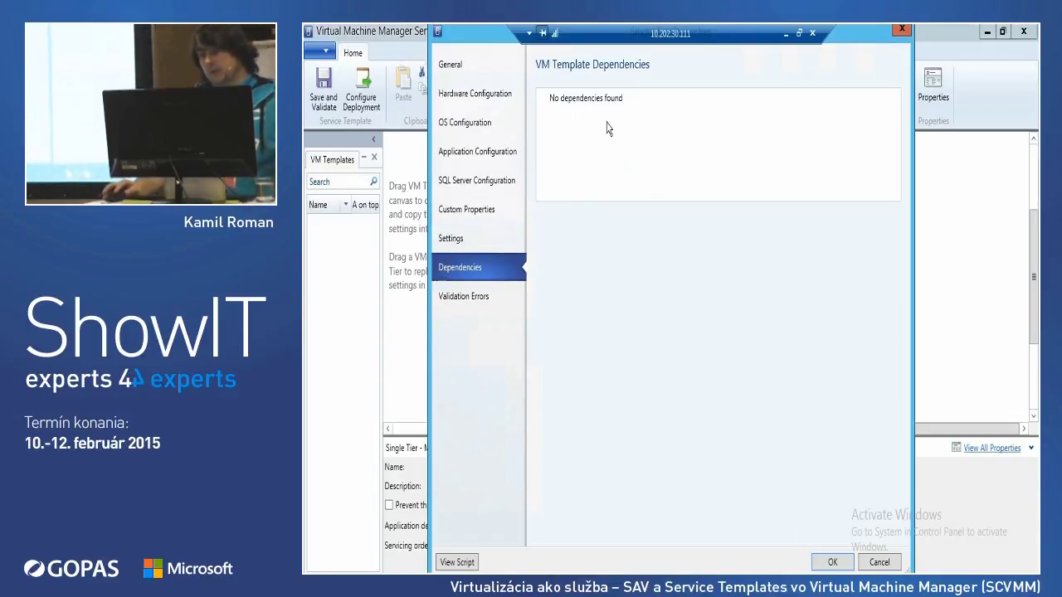
click(832, 564)
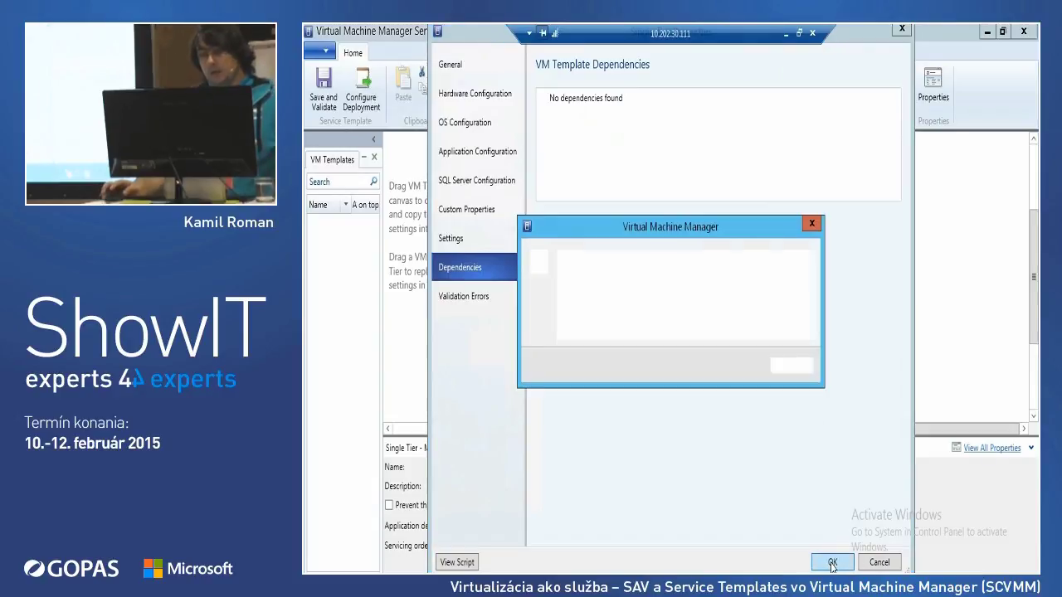
Dismiss the compatibility error and swap 2008 R2 Datacenter for Windows Server 2012 R2 Datacenter.
click(789, 364)
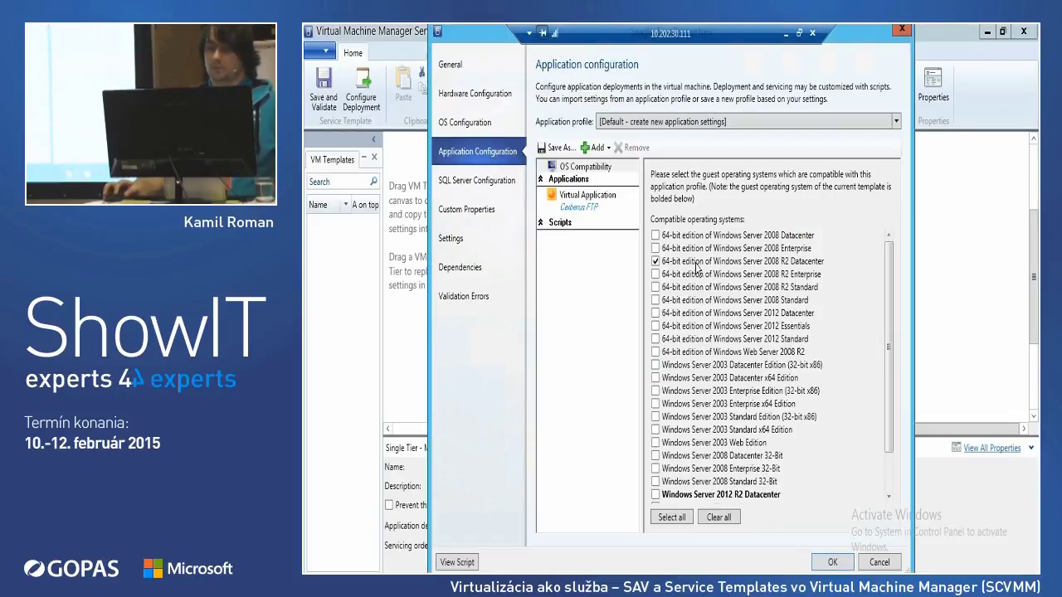
click(656, 261)
click(656, 261)
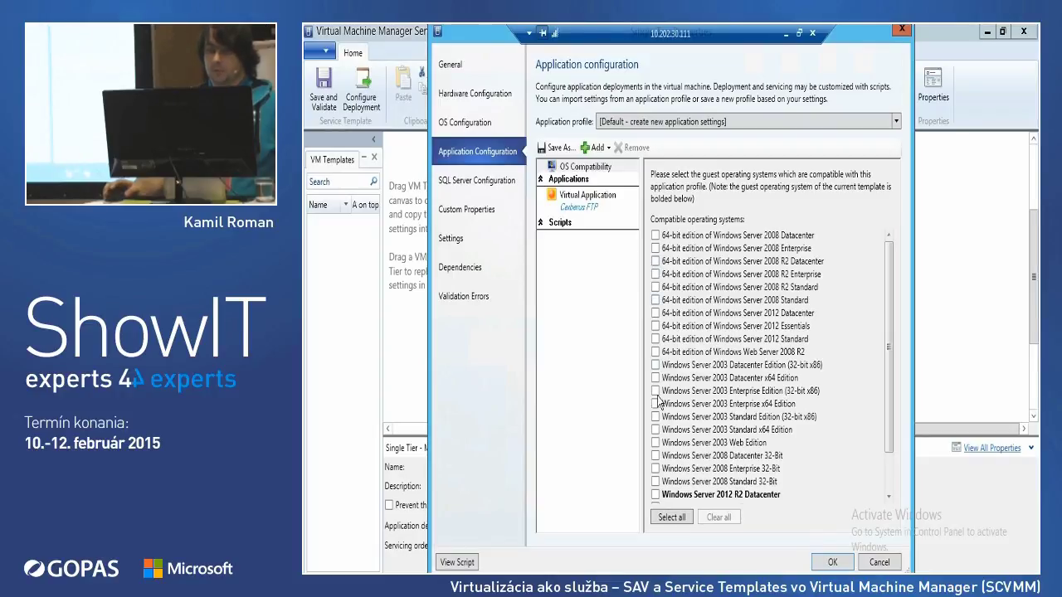
click(656, 495)
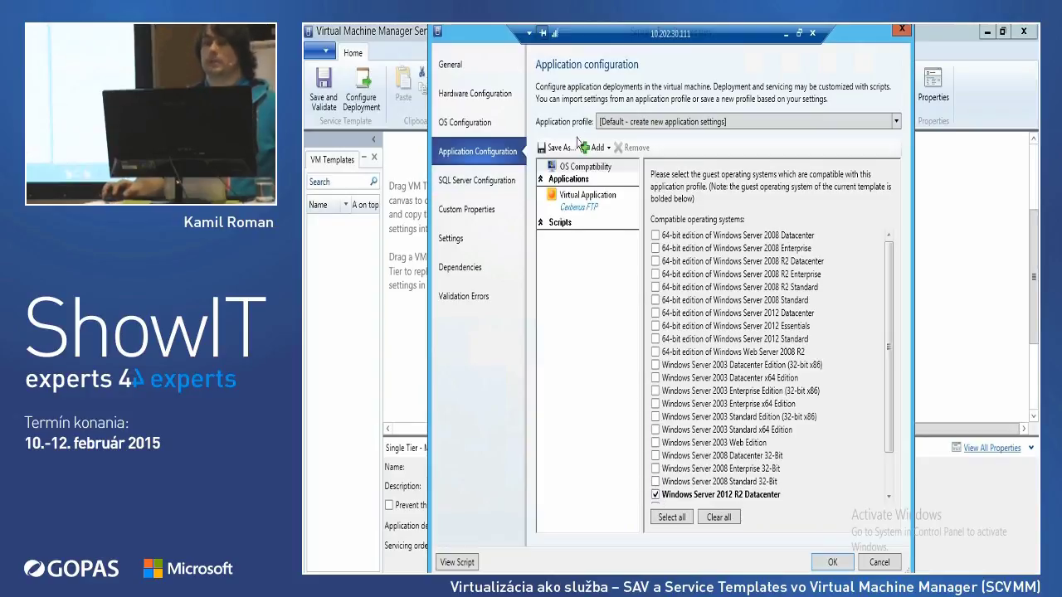
Check the Add list, Settings, Custom Properties and SQL Server pages, returning to Application Configuration.
click(595, 152)
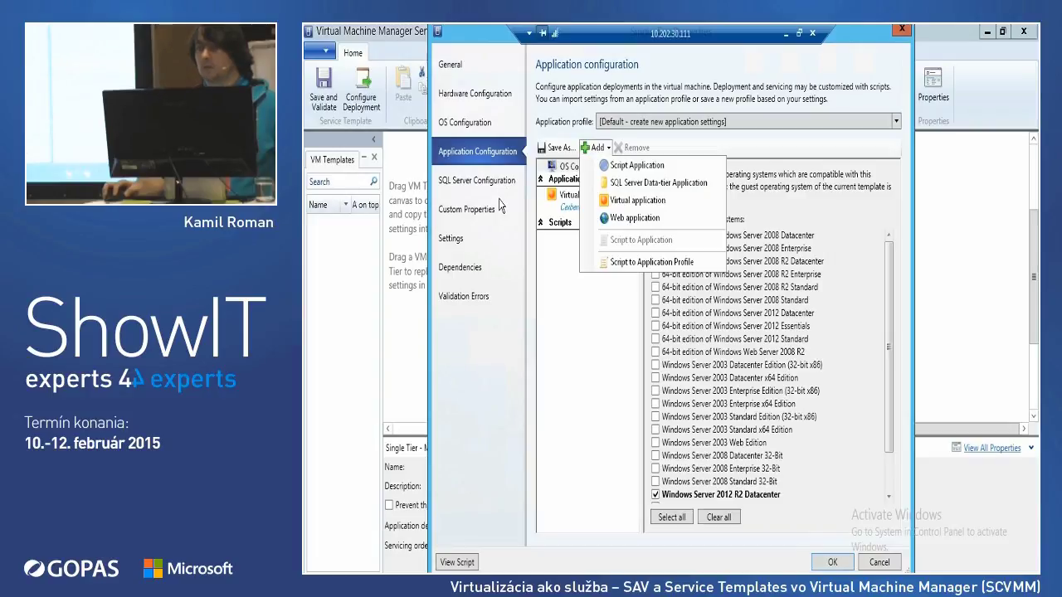
click(454, 236)
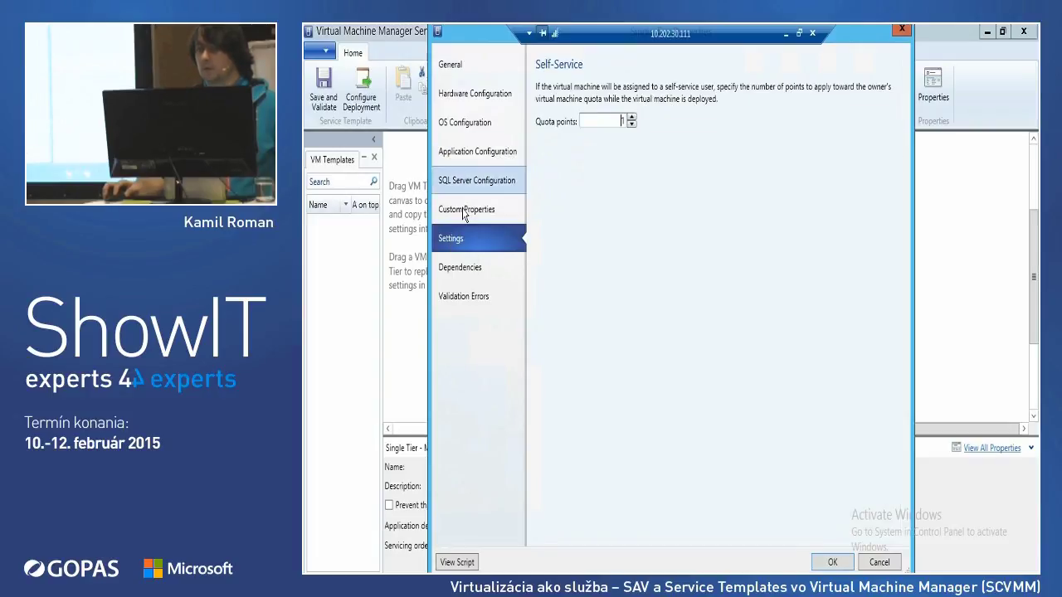
click(464, 211)
click(478, 180)
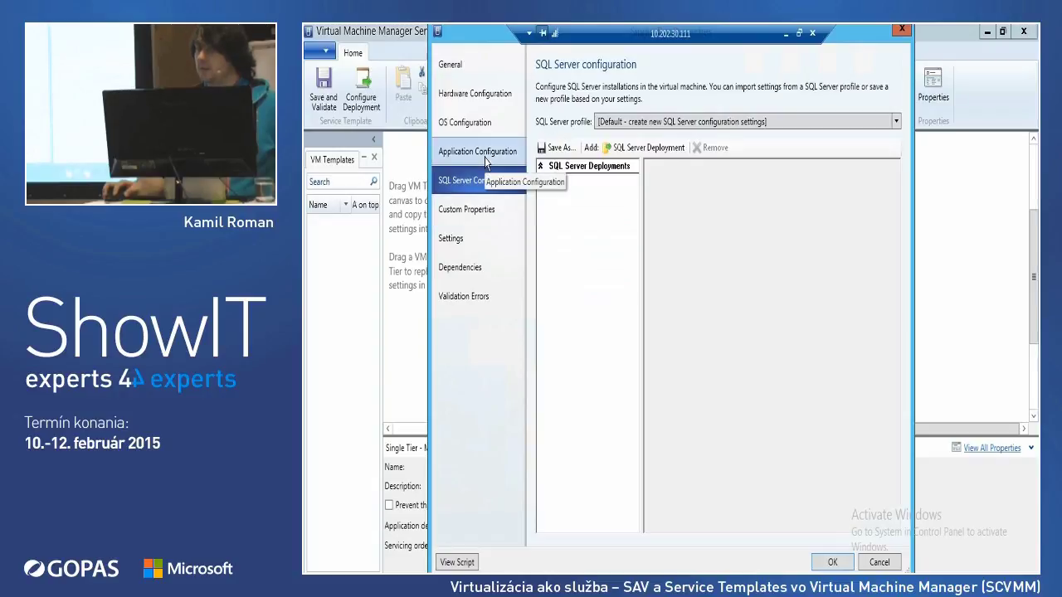
click(485, 159)
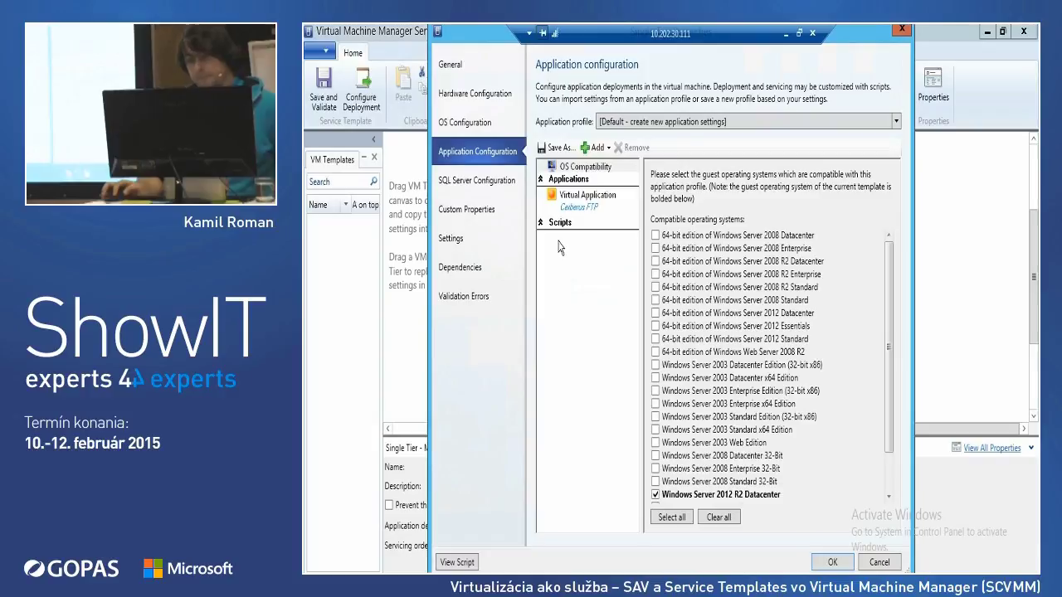
Look over the Add list, Custom Properties and SQL Server pages, then save the tier properties with OK.
click(601, 149)
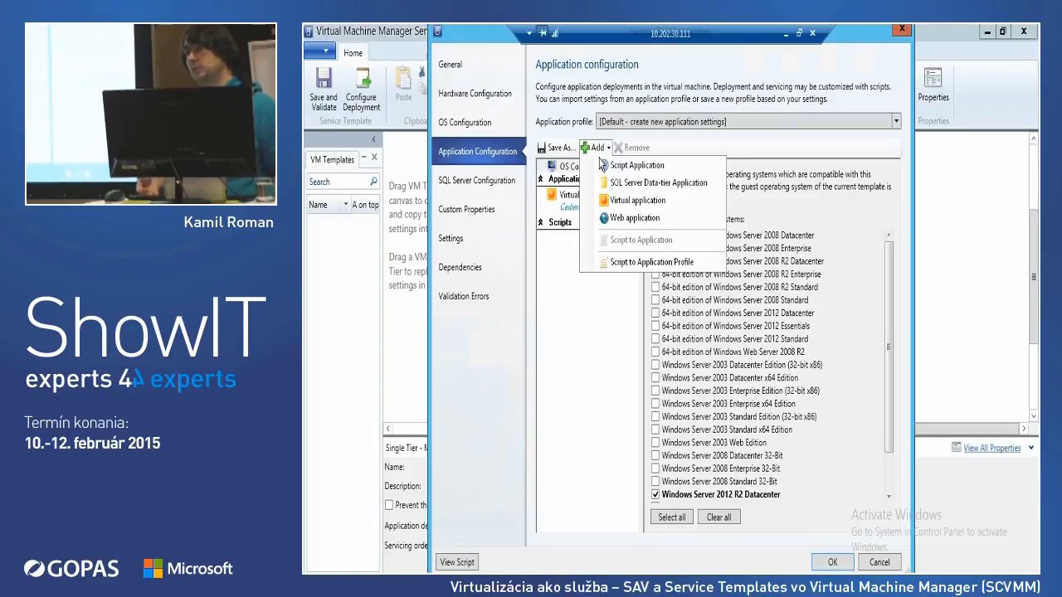
click(581, 170)
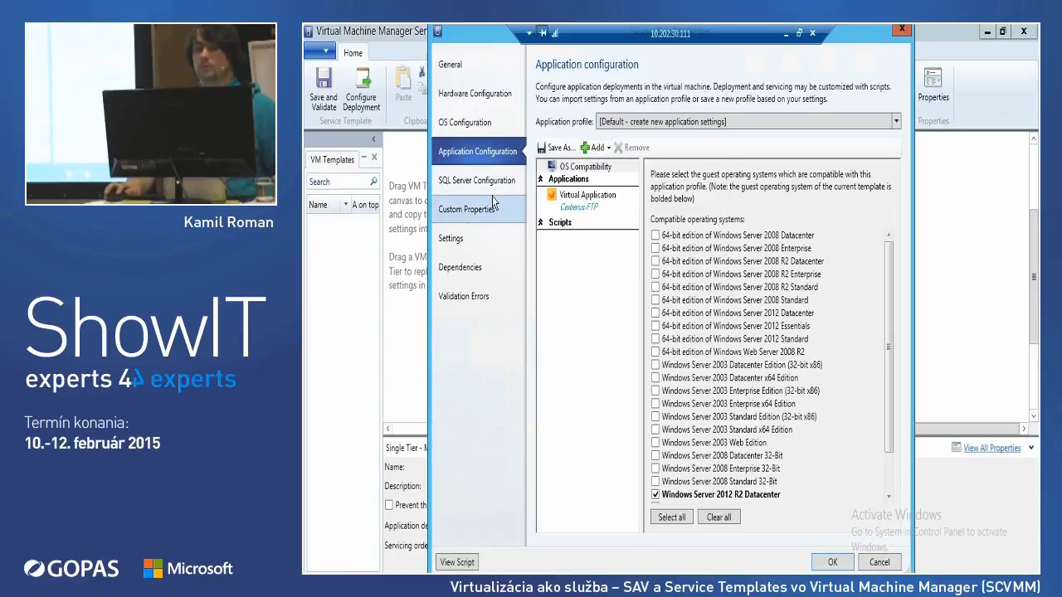
click(490, 209)
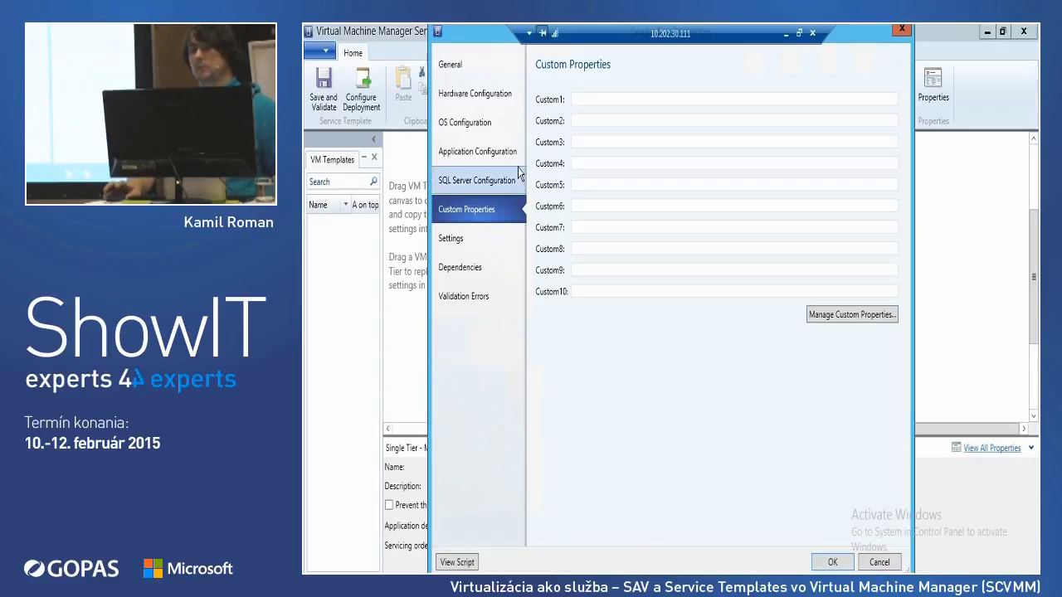
click(515, 179)
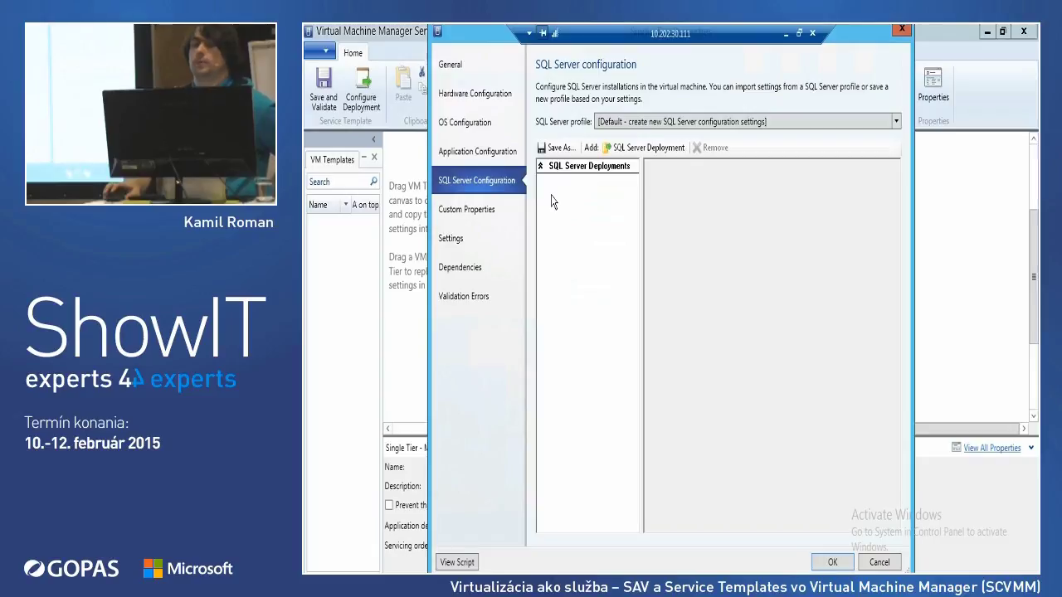
click(506, 159)
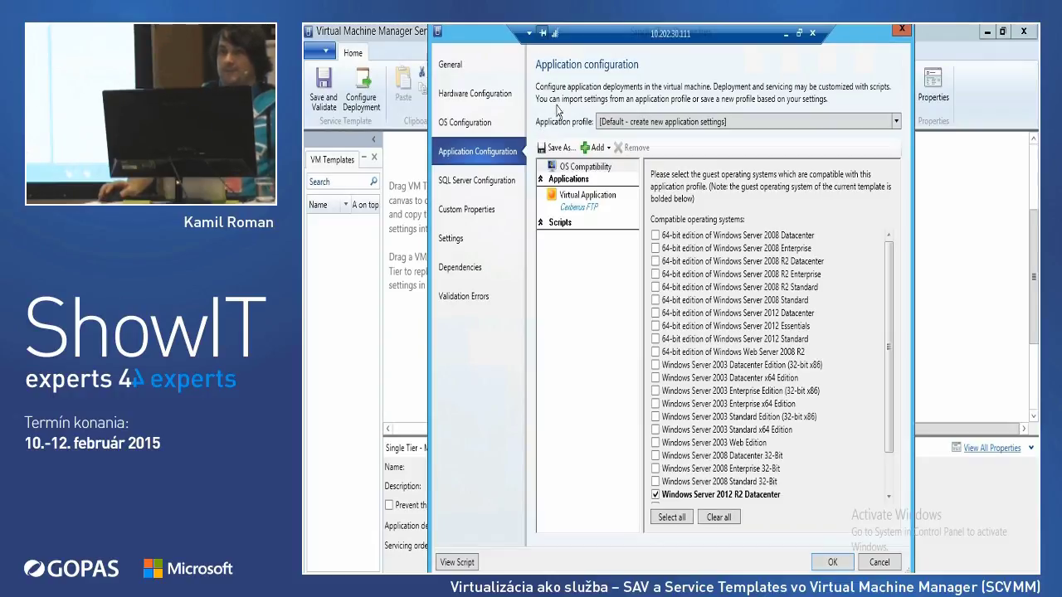
click(833, 563)
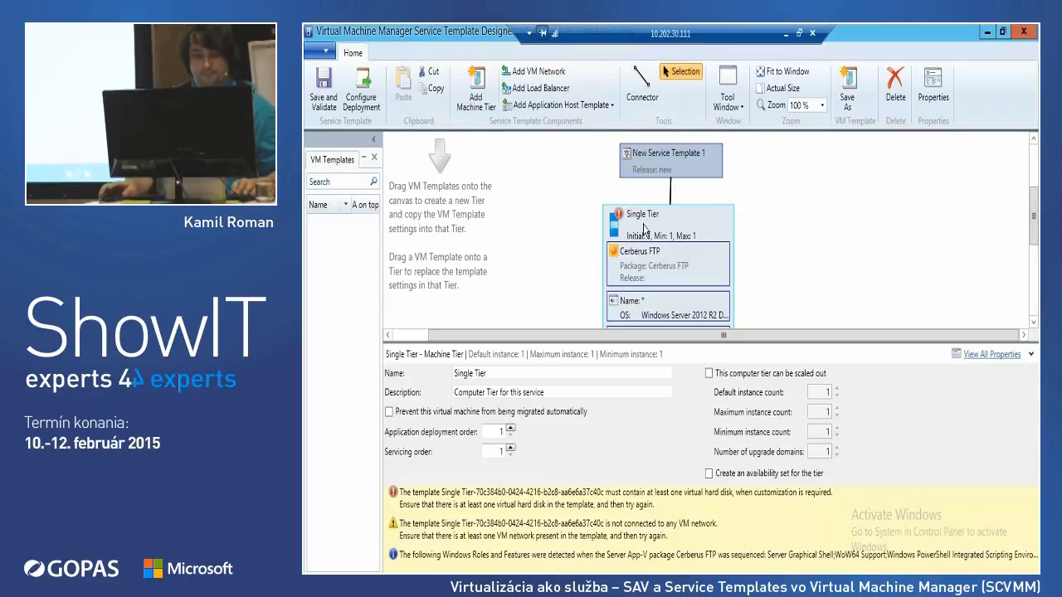
In the Single Tier's hardware configuration, add a new virtual hard disk to the IDE devices.
double_click(644, 229)
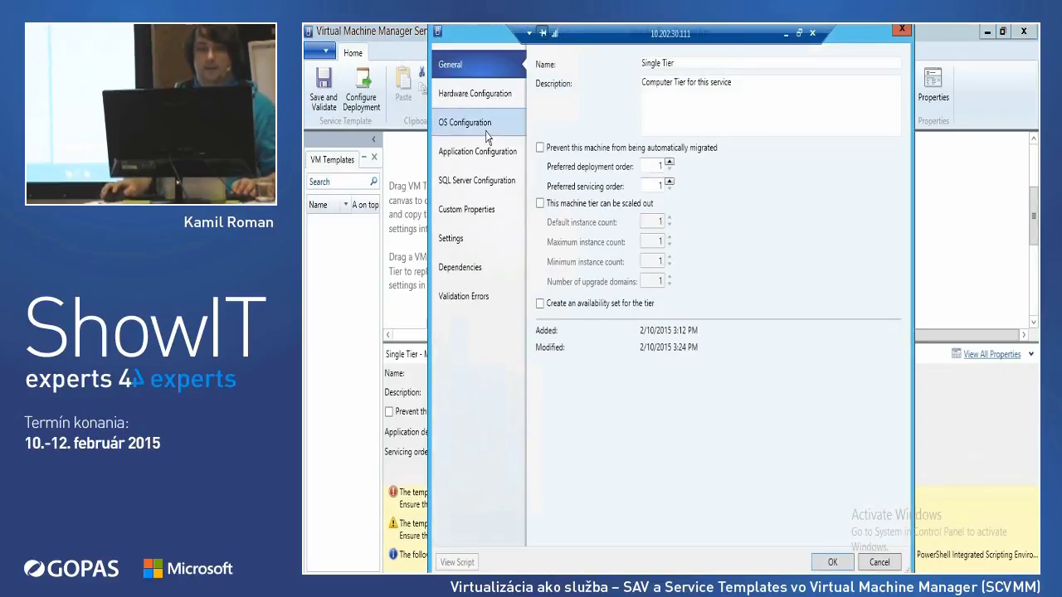
click(488, 133)
click(474, 93)
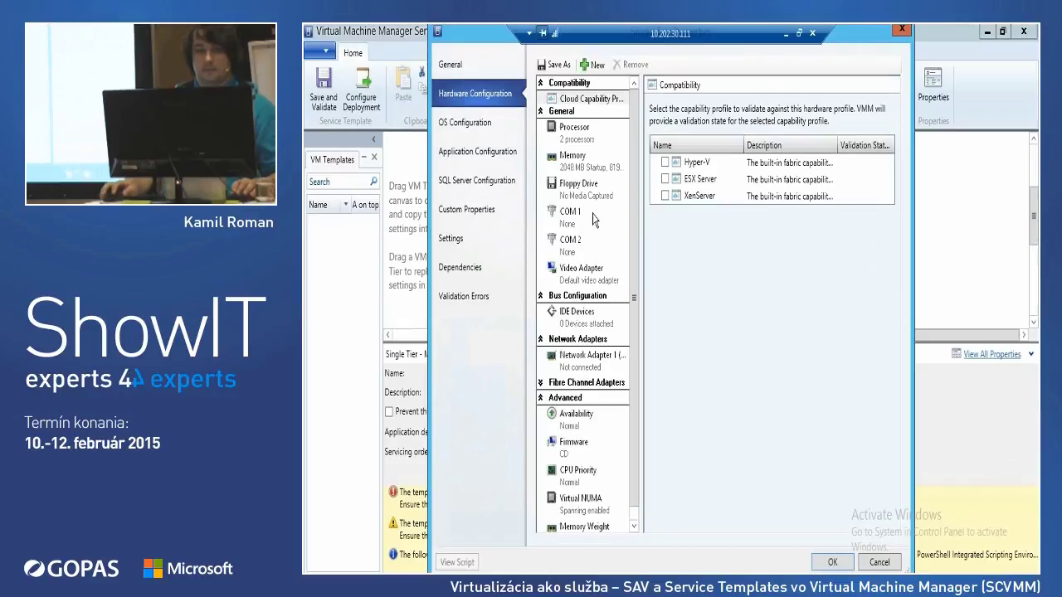
click(584, 313)
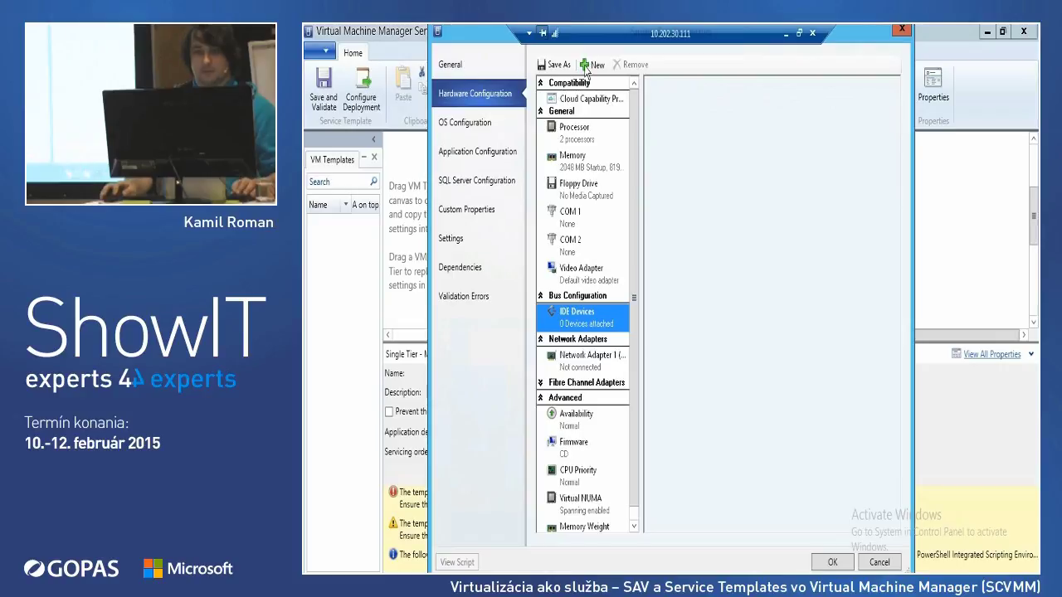
click(596, 65)
click(617, 98)
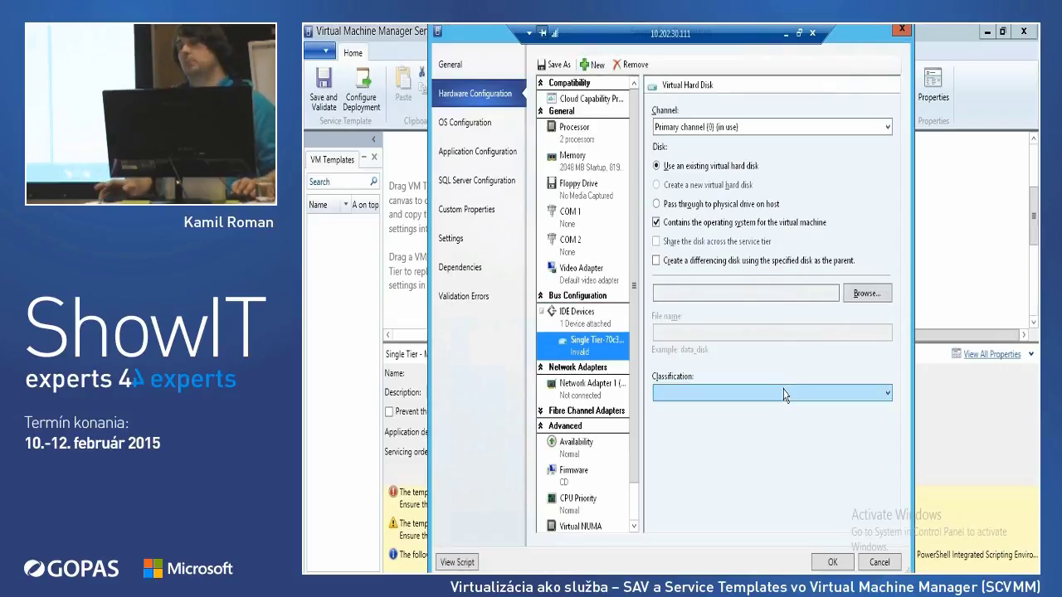
Browse for and attach the existing WinSrv 2012 R2 CU2 DC - GenV2.vhdx disk.
click(874, 296)
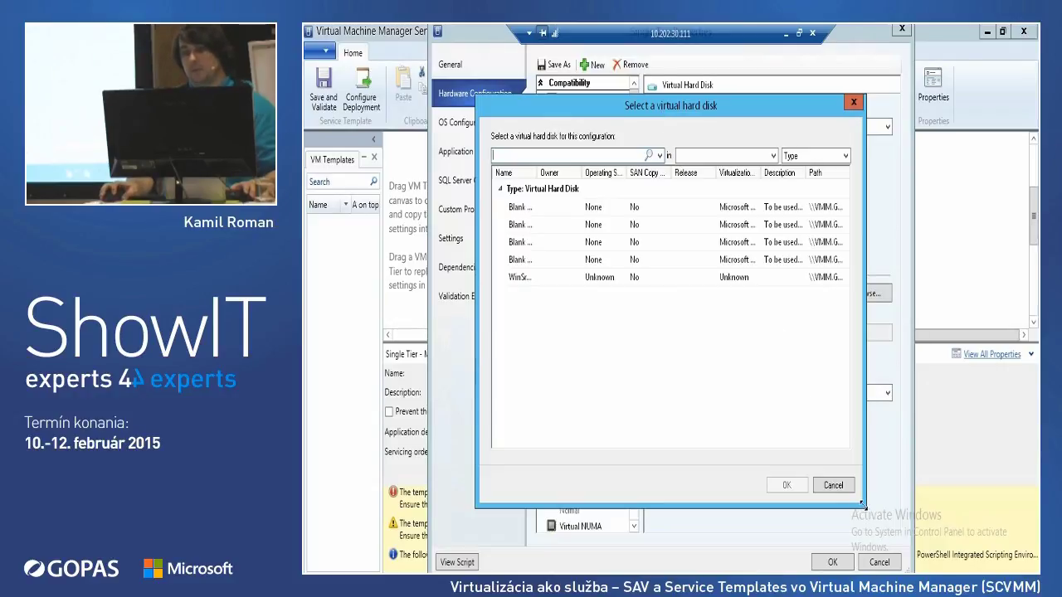
drag(959, 516, 1028, 520)
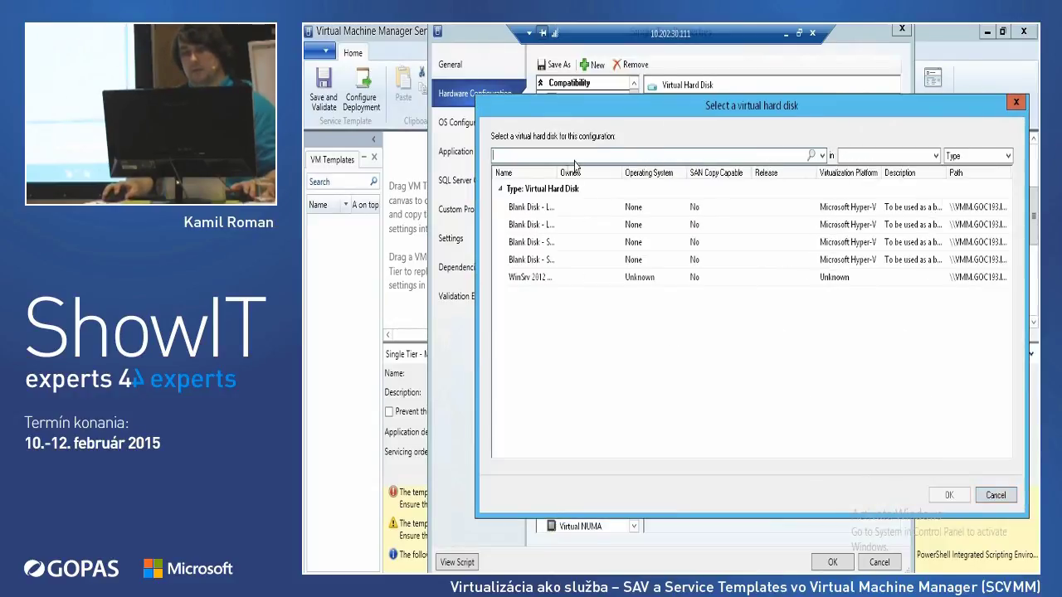
drag(570, 172, 612, 173)
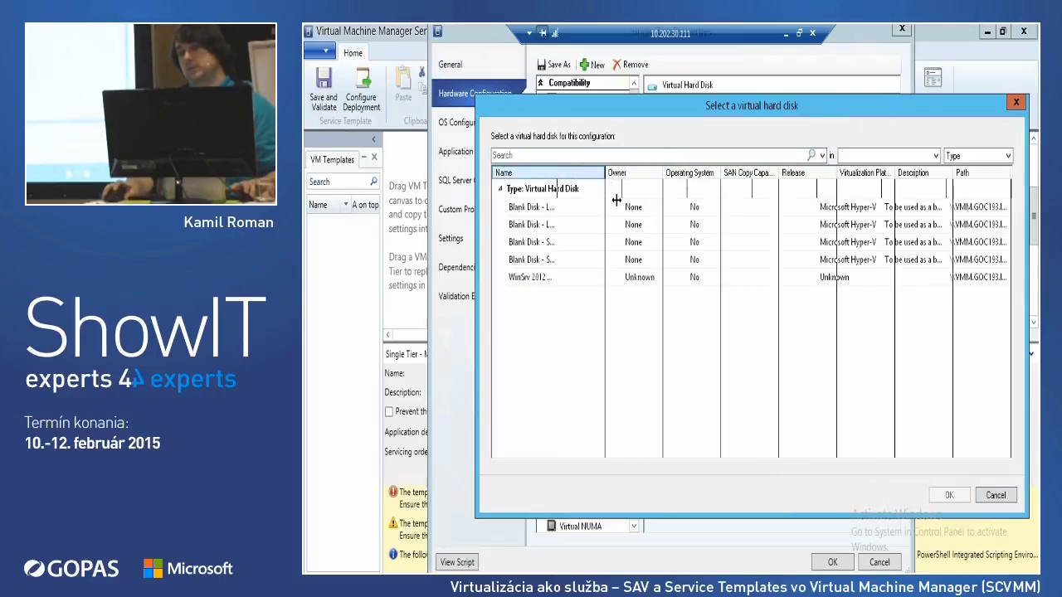
double_click(557, 278)
click(572, 277)
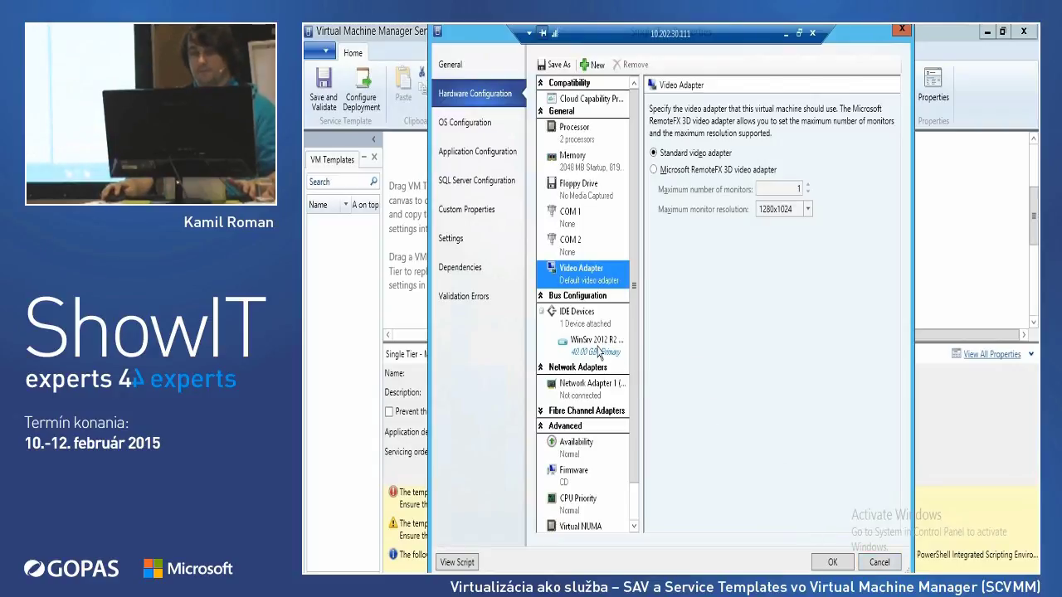
Review the attached WinSrv disk's storage classification, then save the tier's hardware settings.
click(599, 351)
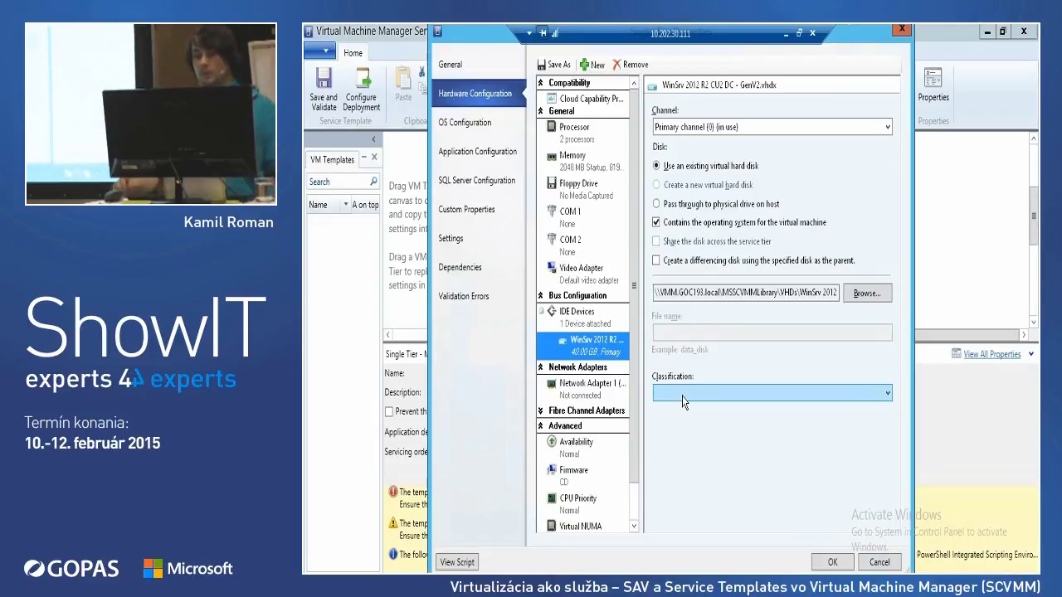
click(683, 397)
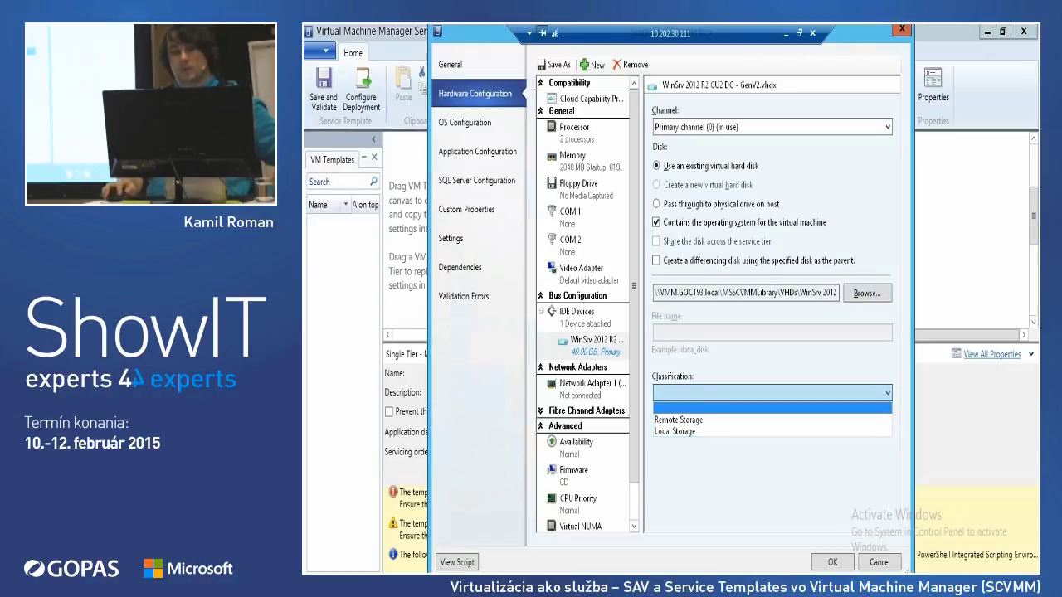
click(396, 538)
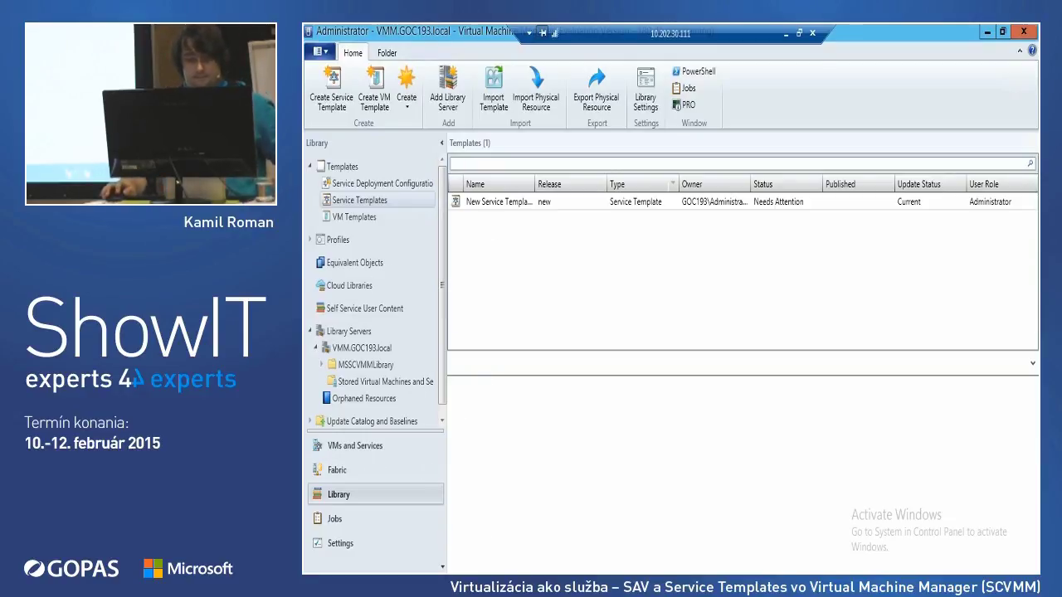
click(565, 535)
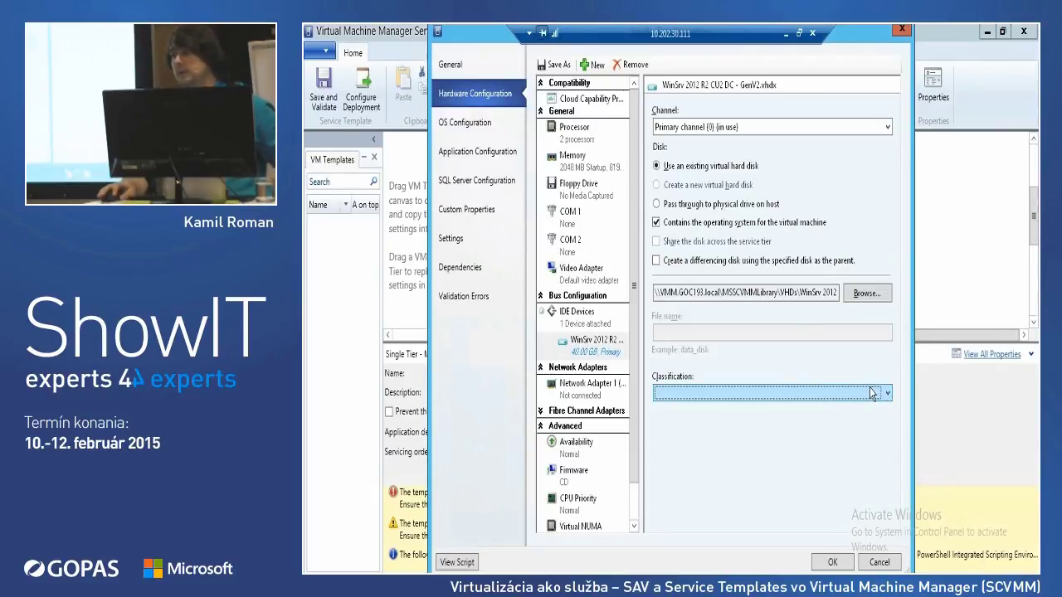
click(820, 568)
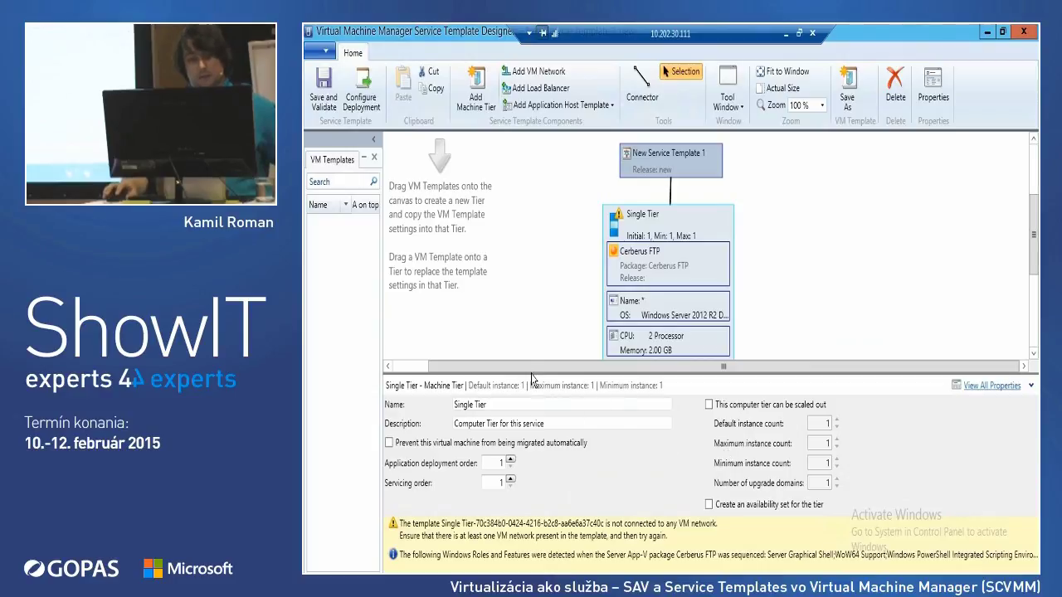
mouse_move(1034, 242)
mouse_down()
mouse_move(1034, 306)
mouse_move(1033, 236)
mouse_up()
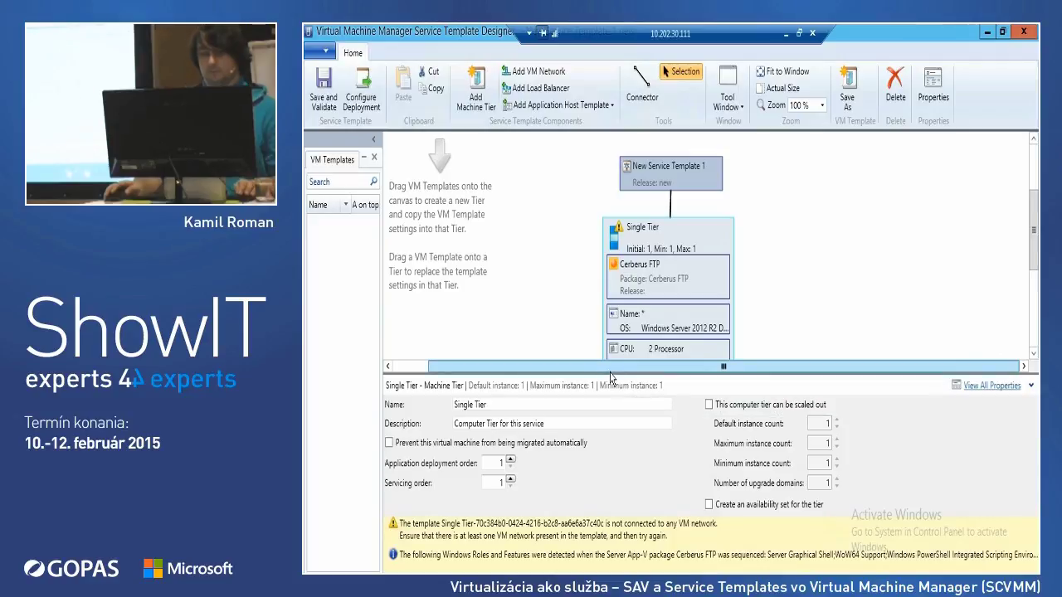
key(alt)
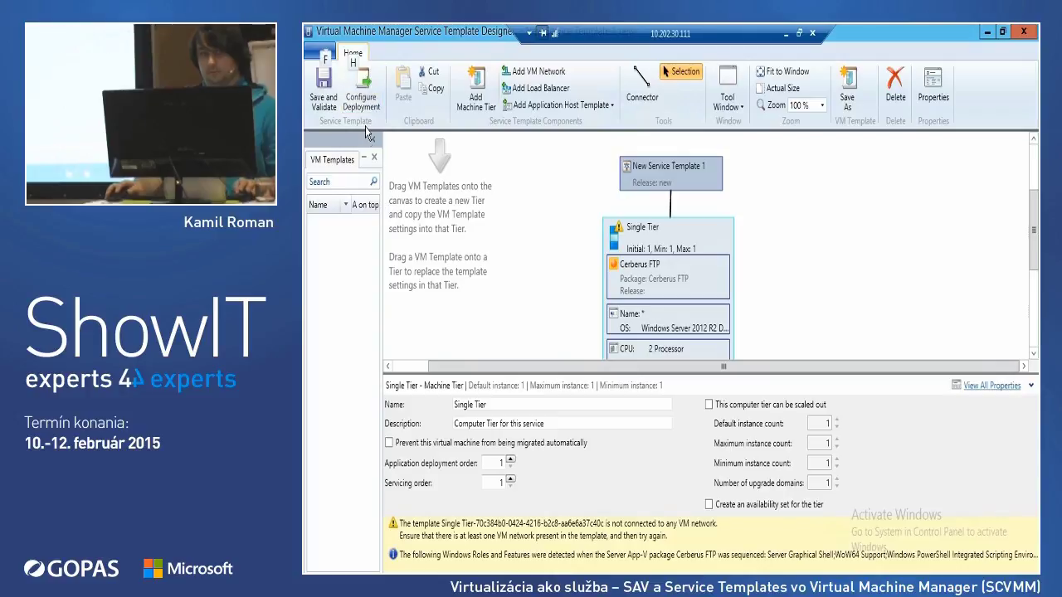
key(alt)
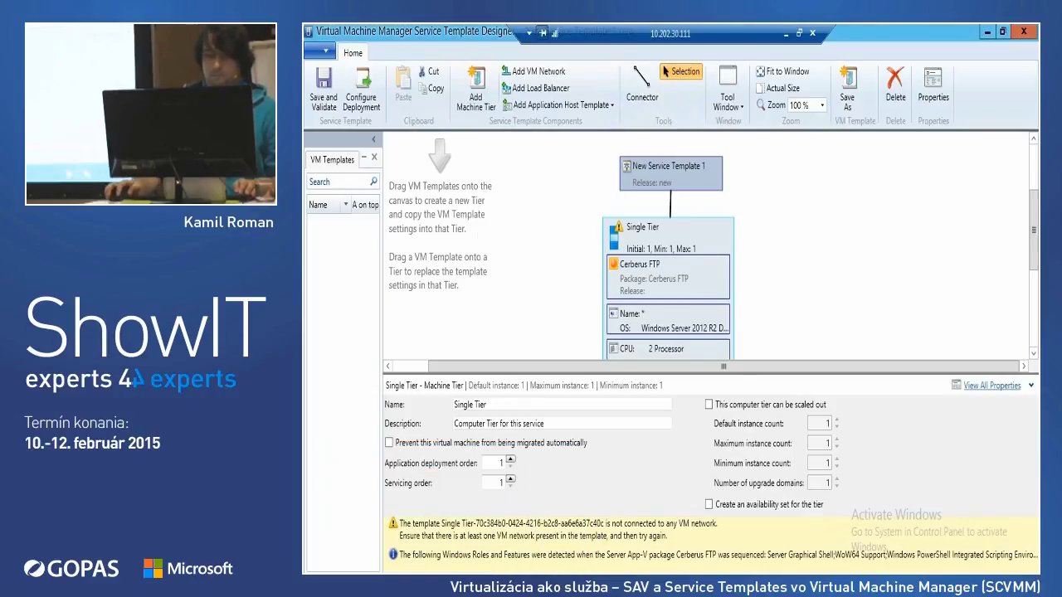
mouse_move(456, 581)
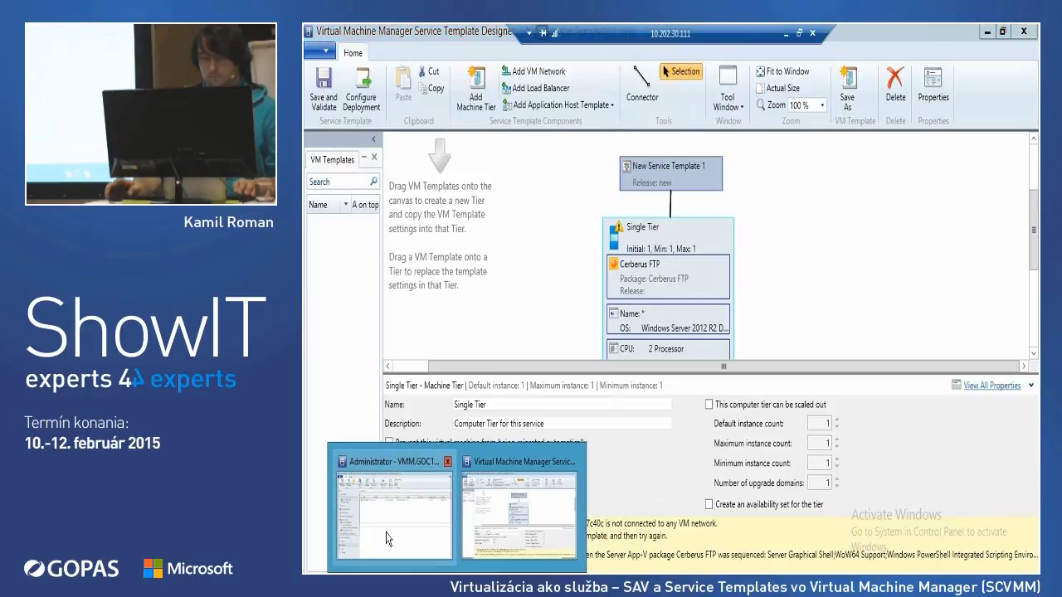
In the Fabric workspace under Networking, bring up the Logical Networks actions menu.
click(387, 539)
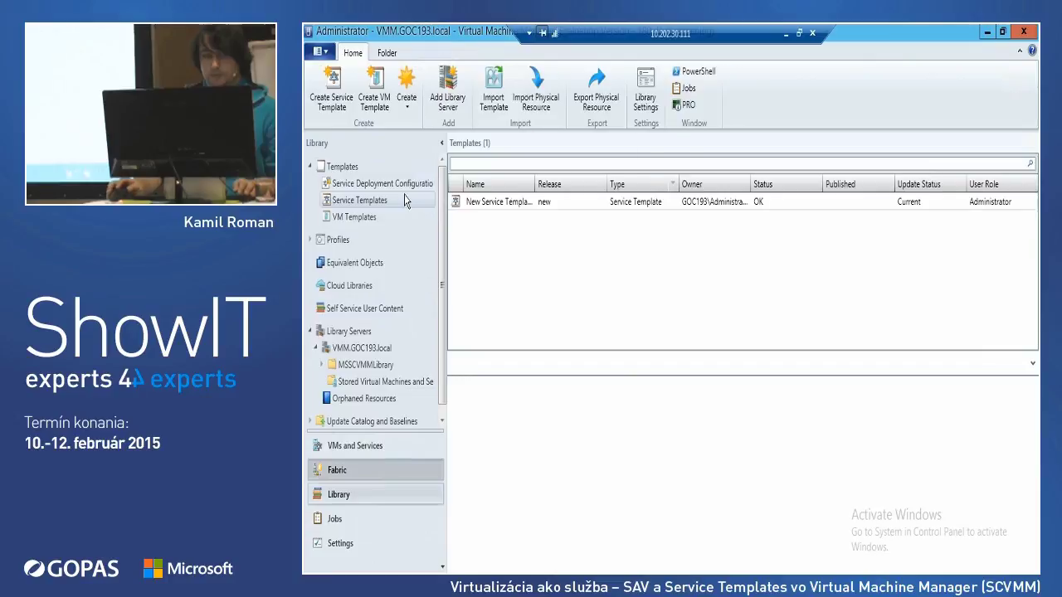
click(427, 471)
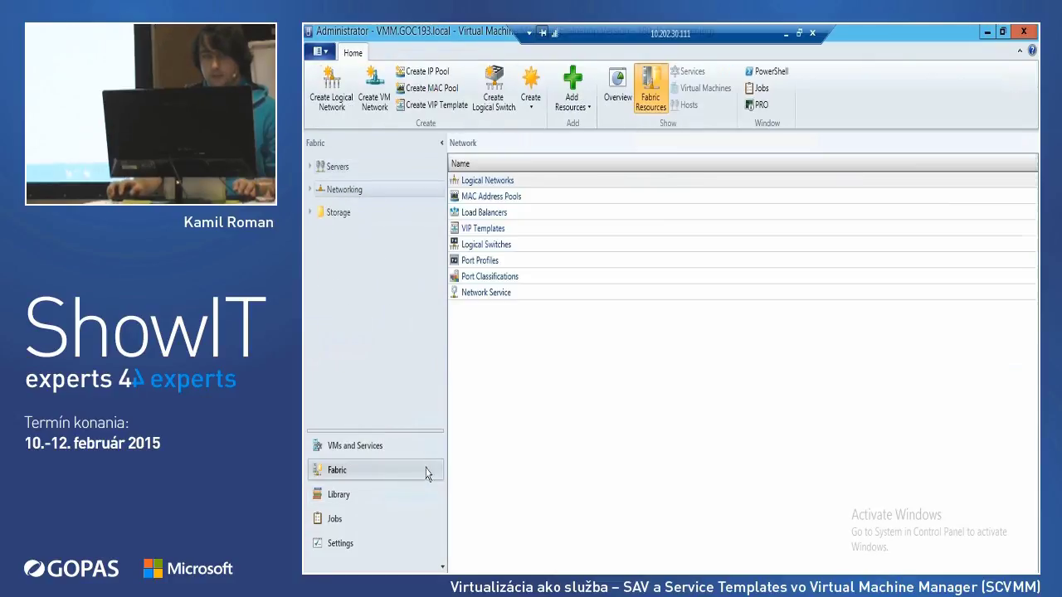
click(358, 207)
click(412, 240)
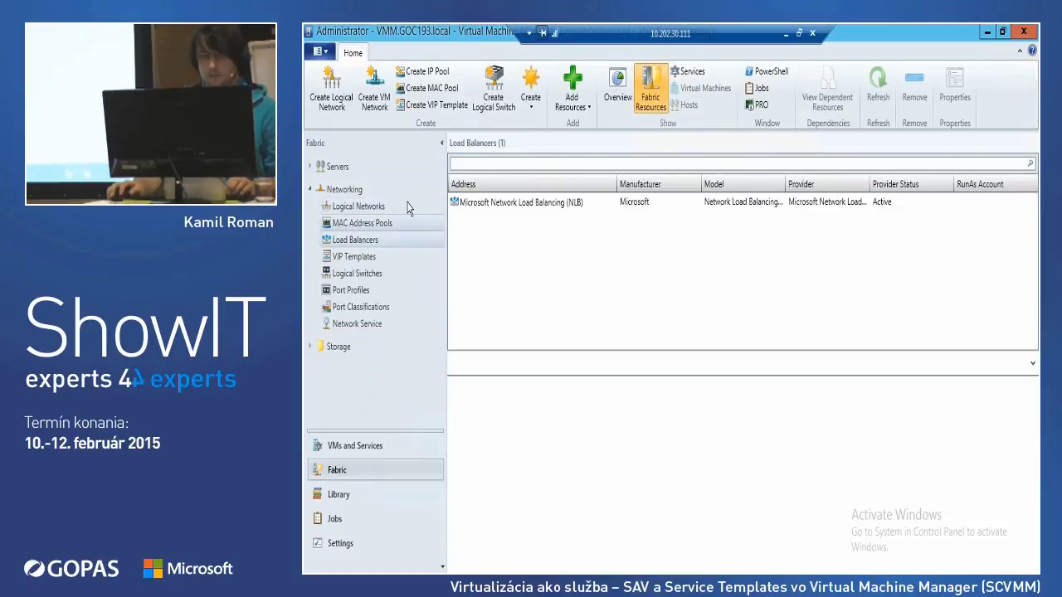
right_click(424, 206)
Create logical network 'External' plus a same-name VM network, then close the Jobs window.
click(453, 217)
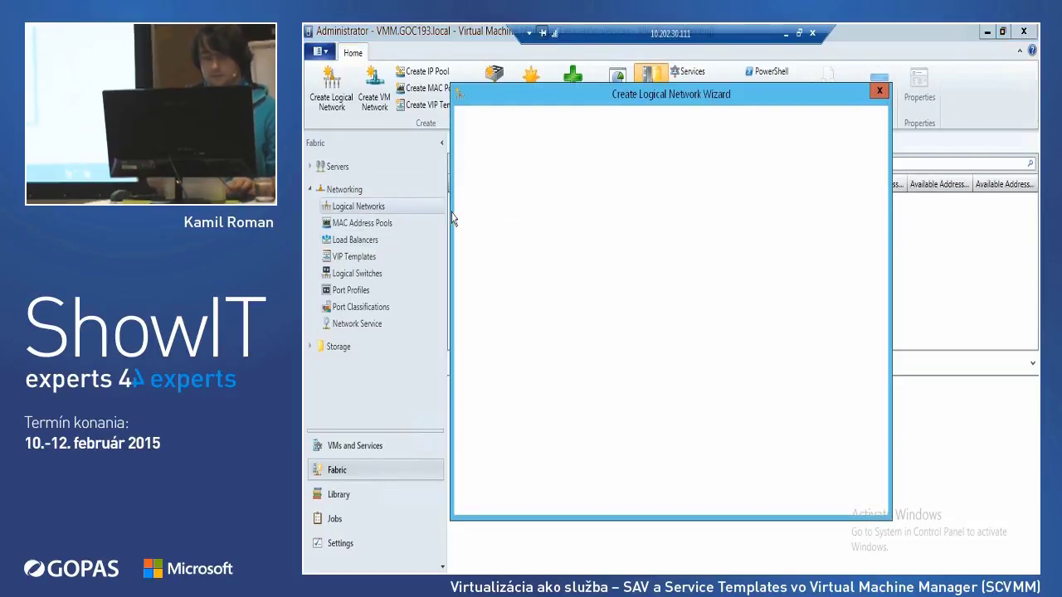
click(632, 195)
text(External)
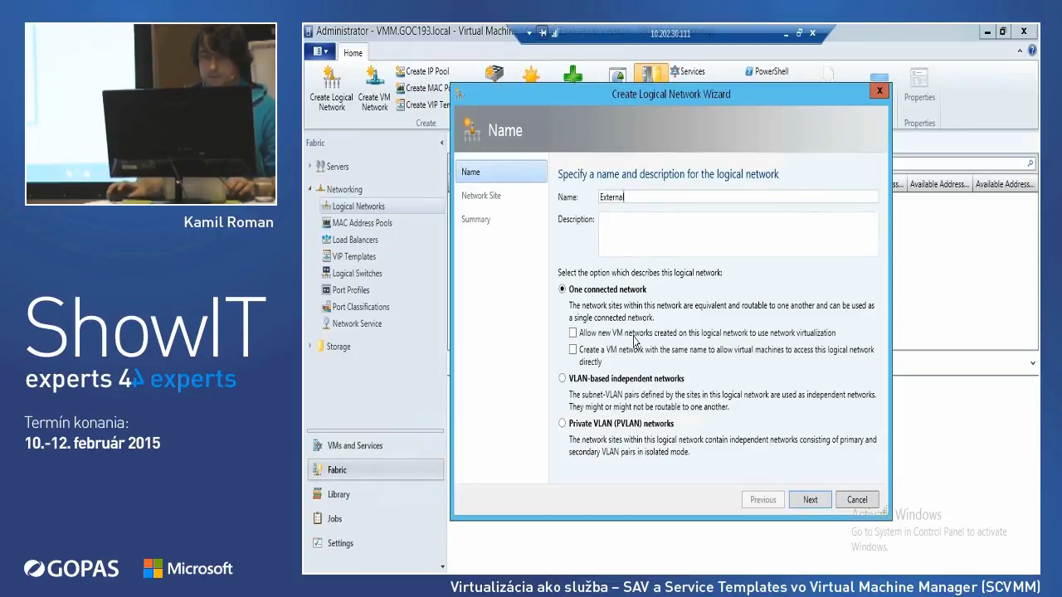
click(631, 352)
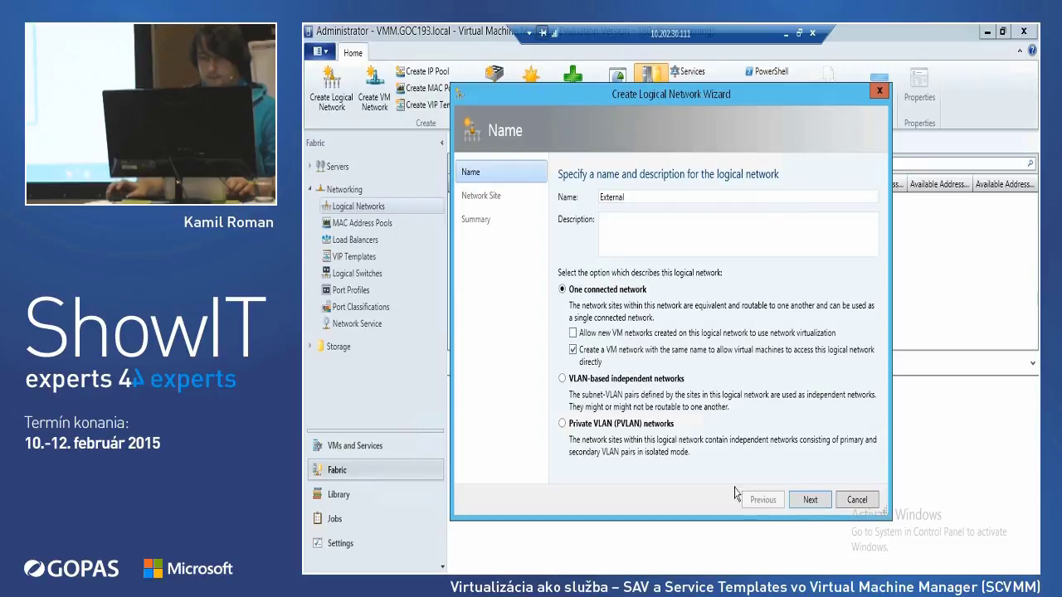
click(806, 501)
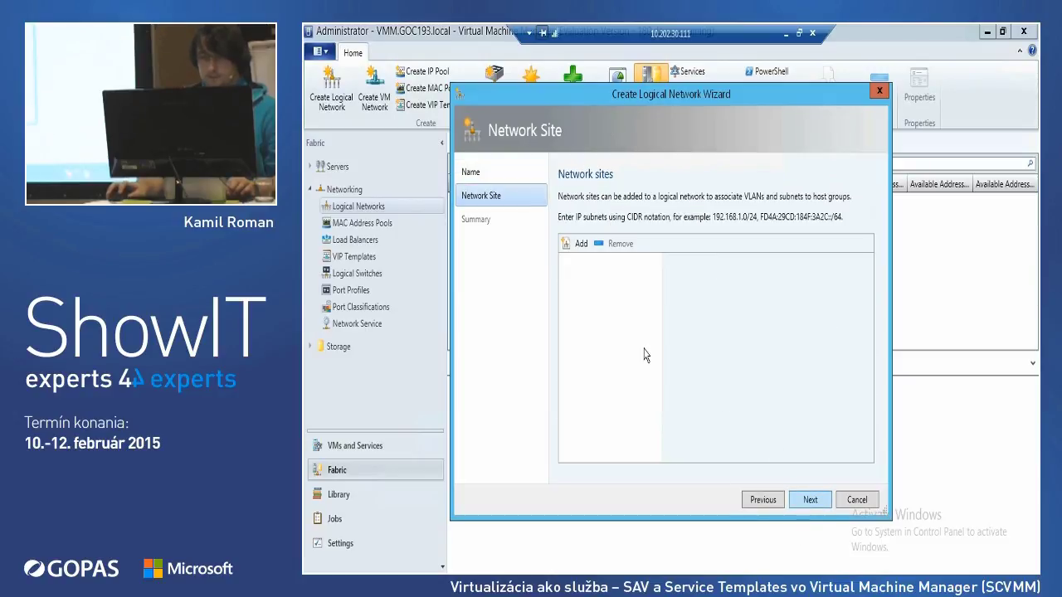
click(808, 501)
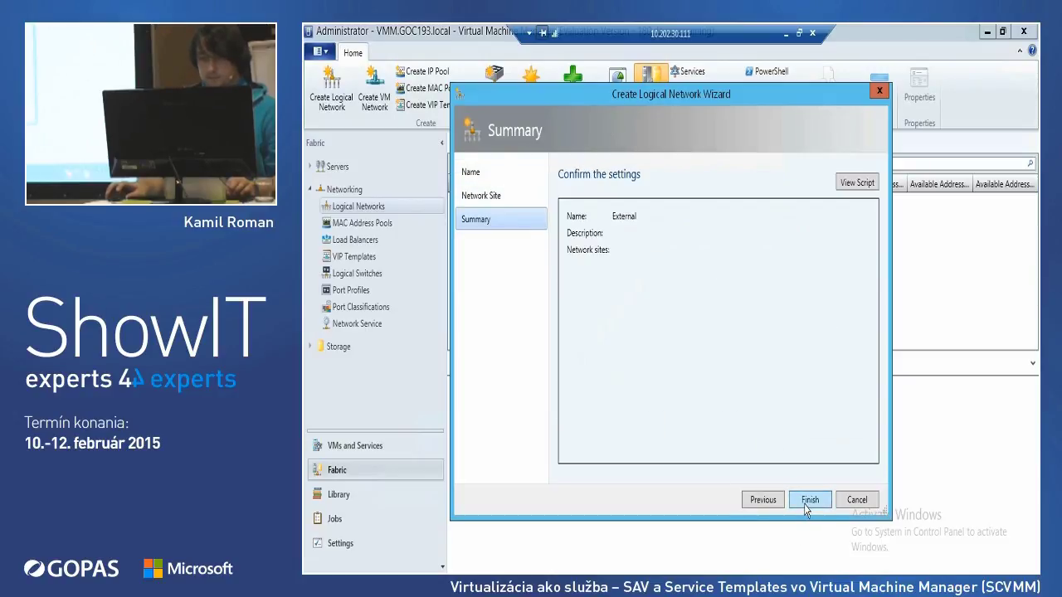
click(806, 501)
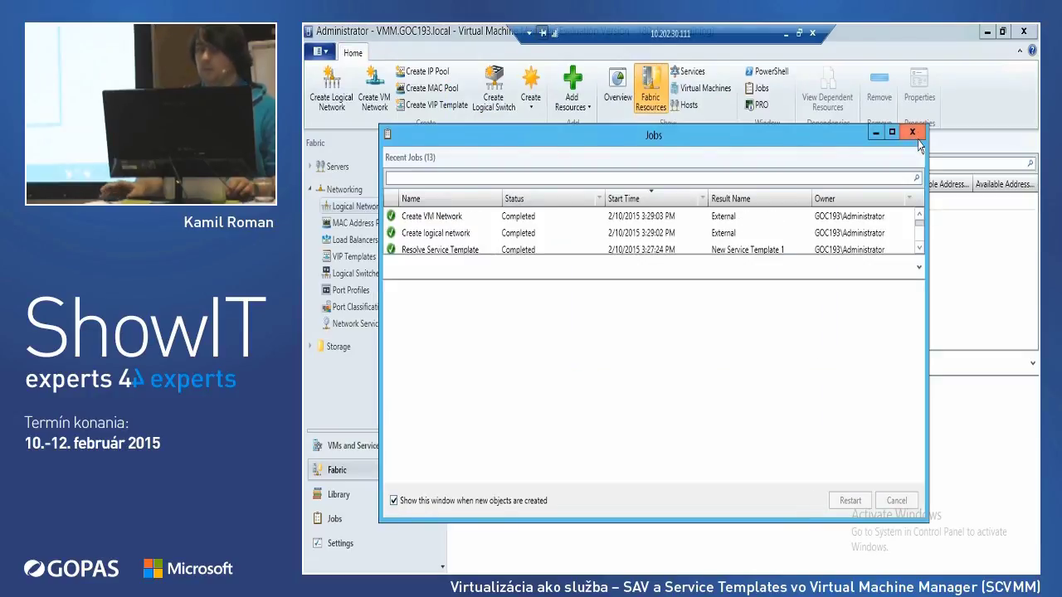
click(912, 133)
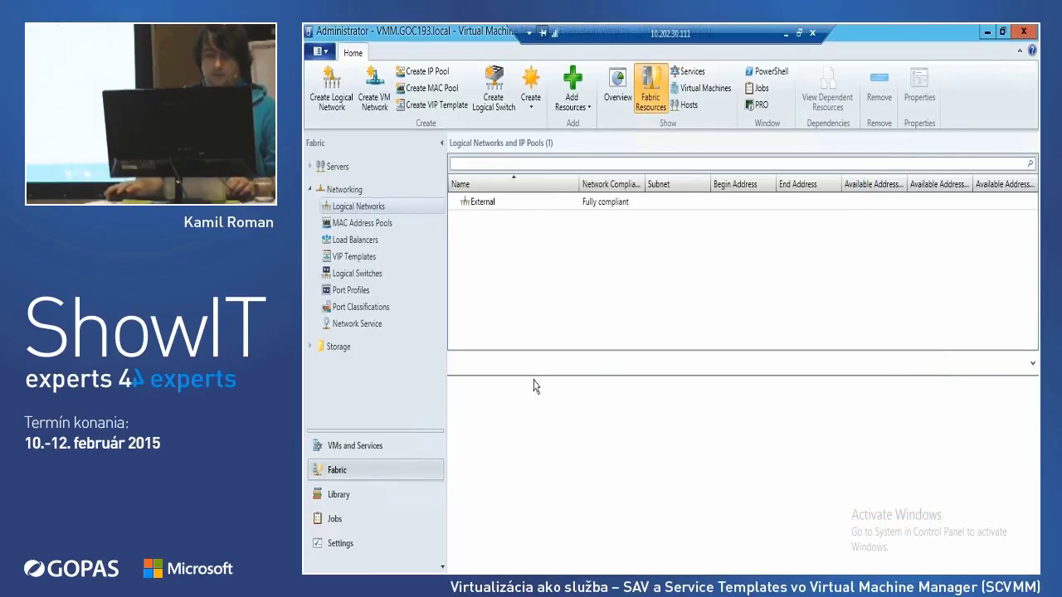
Check Network Adapter 1's VM network connection in the Single Tier's hardware properties.
mouse_move(456, 580)
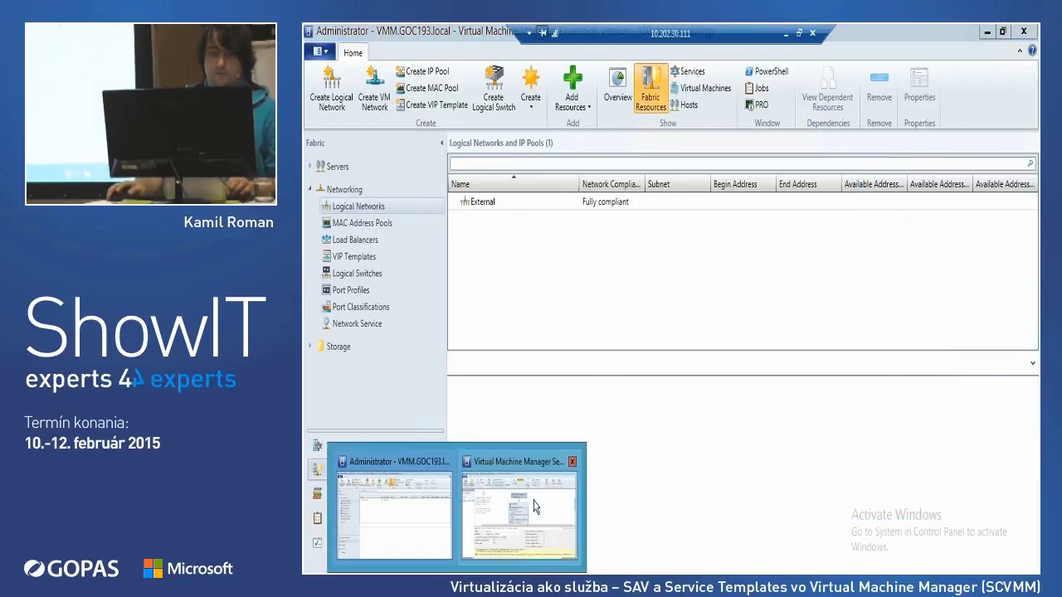
click(518, 506)
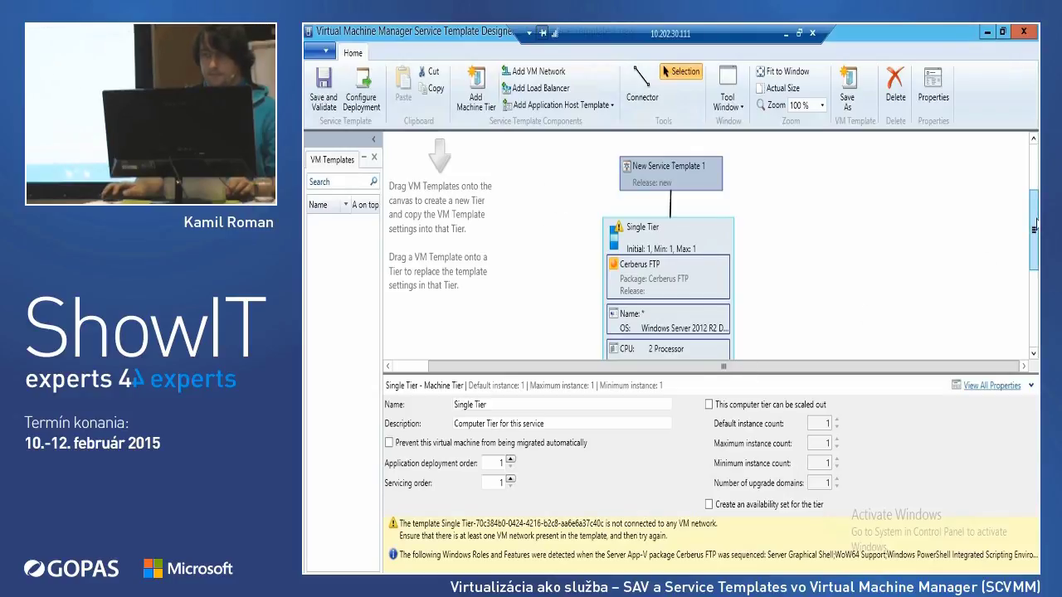
scroll(1033, 224, down, 5)
click(673, 199)
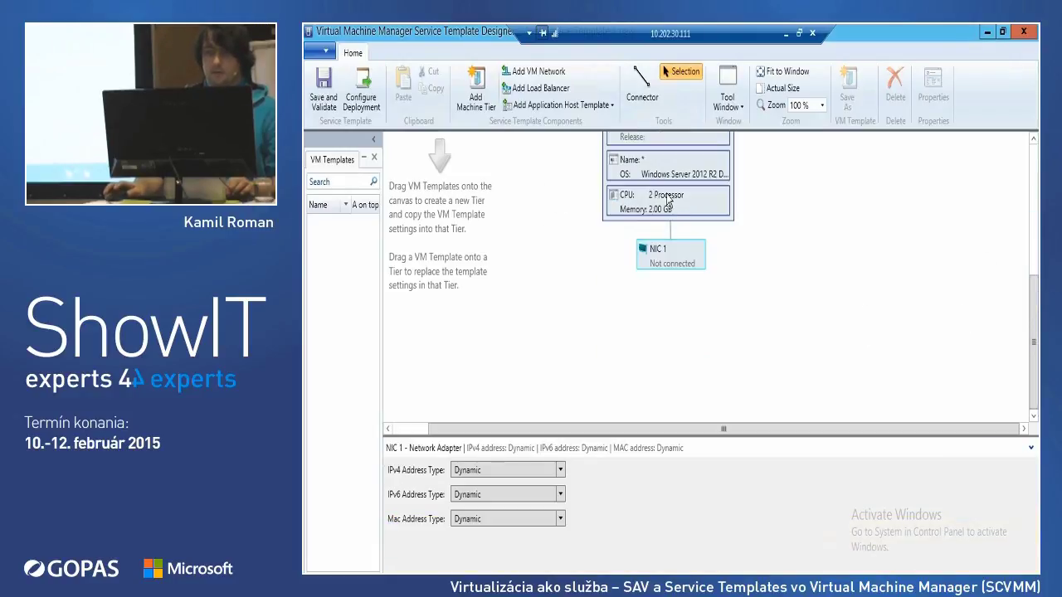
double_click(643, 396)
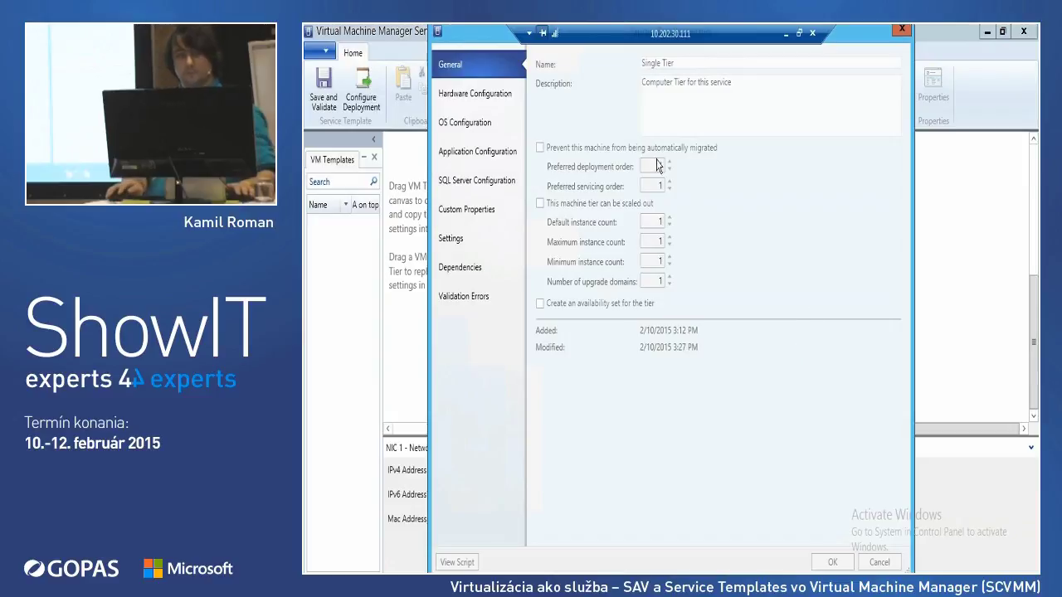
click(475, 93)
click(583, 390)
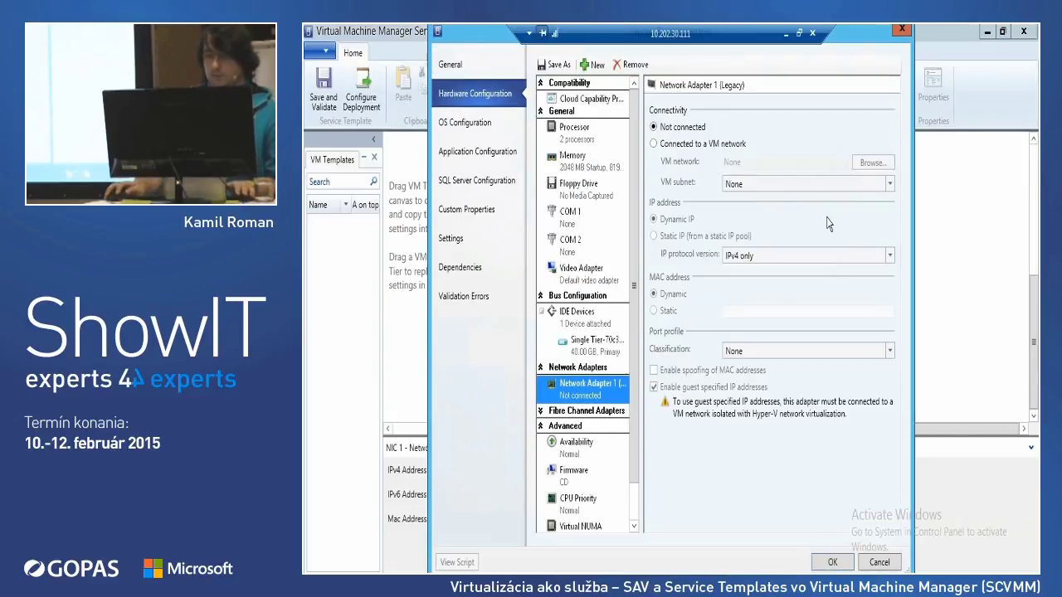
click(730, 144)
click(863, 166)
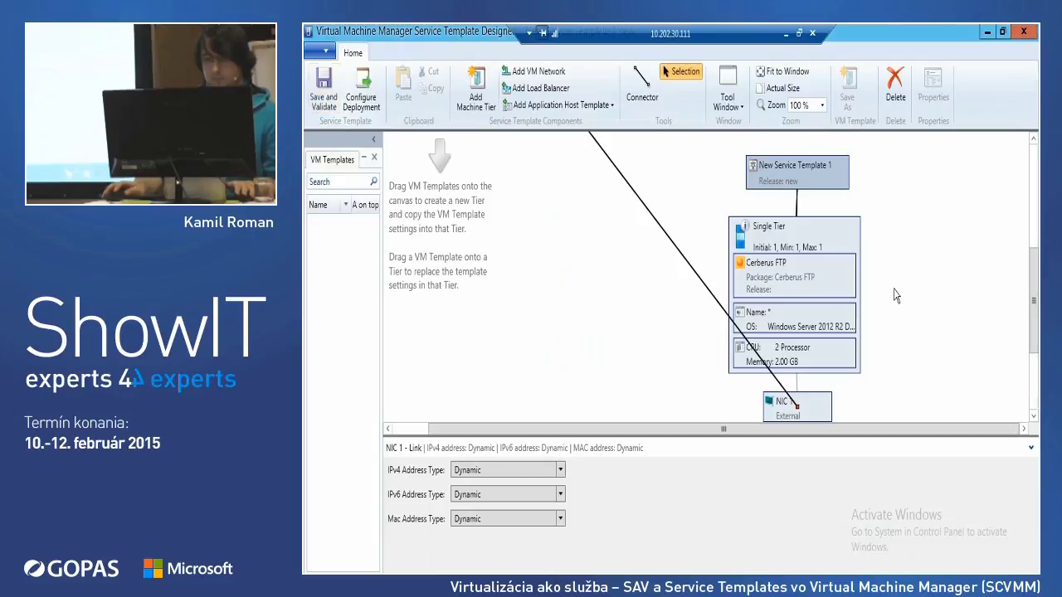
click(1031, 144)
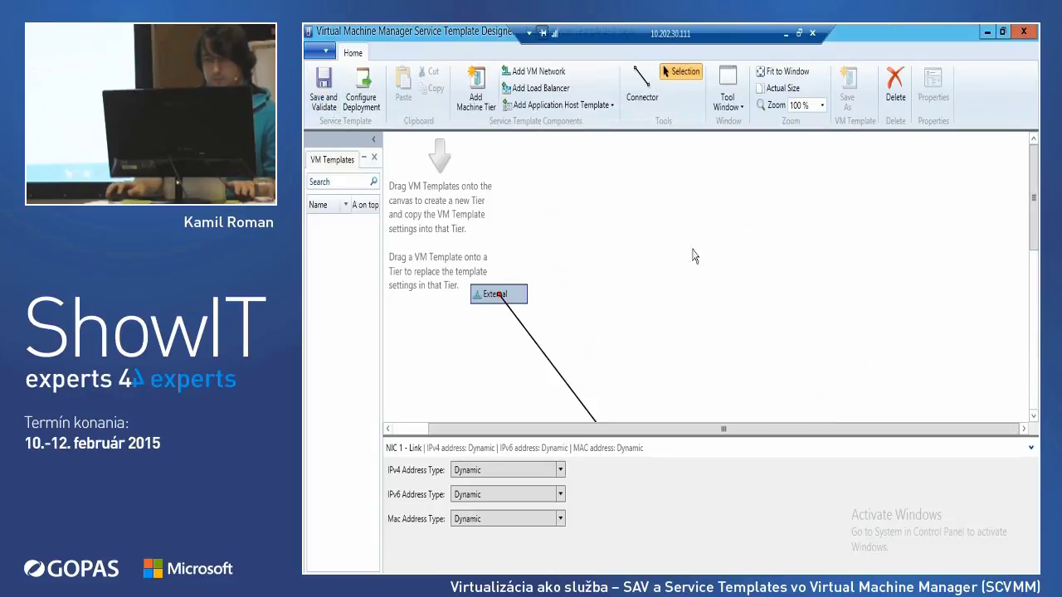
Link the External VM network node to NIC 1 in the designer using the connector.
click(514, 300)
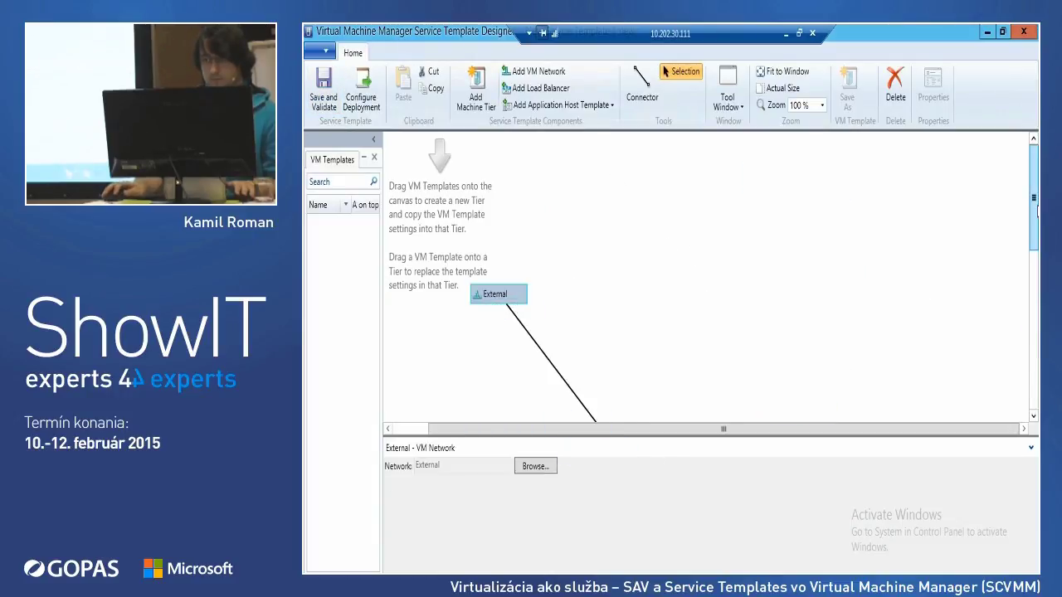
click(1034, 335)
click(1036, 335)
scroll(1027, 282, up, 1)
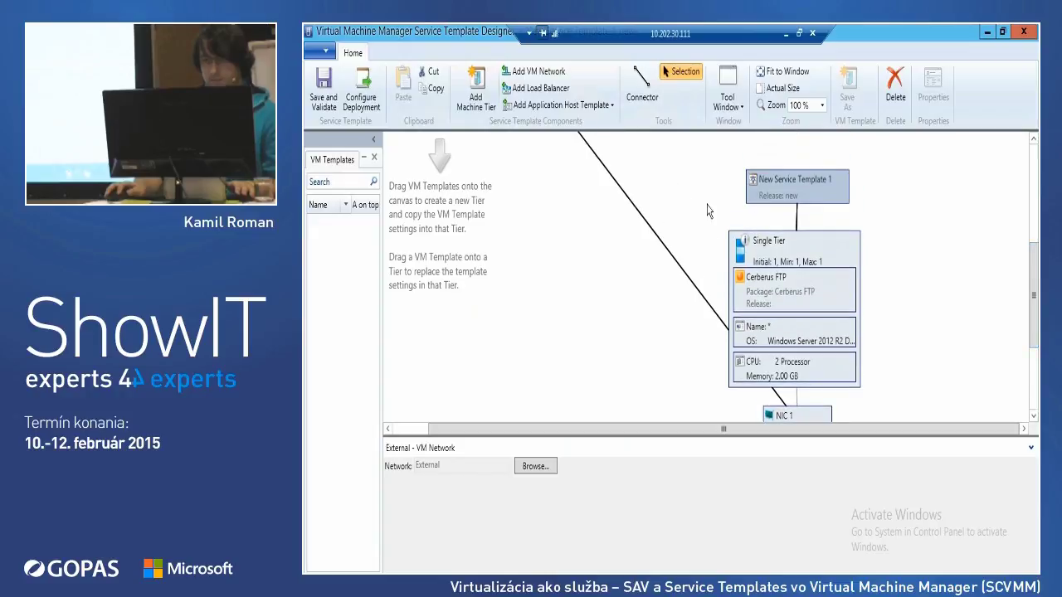
scroll(1034, 295, up, 4)
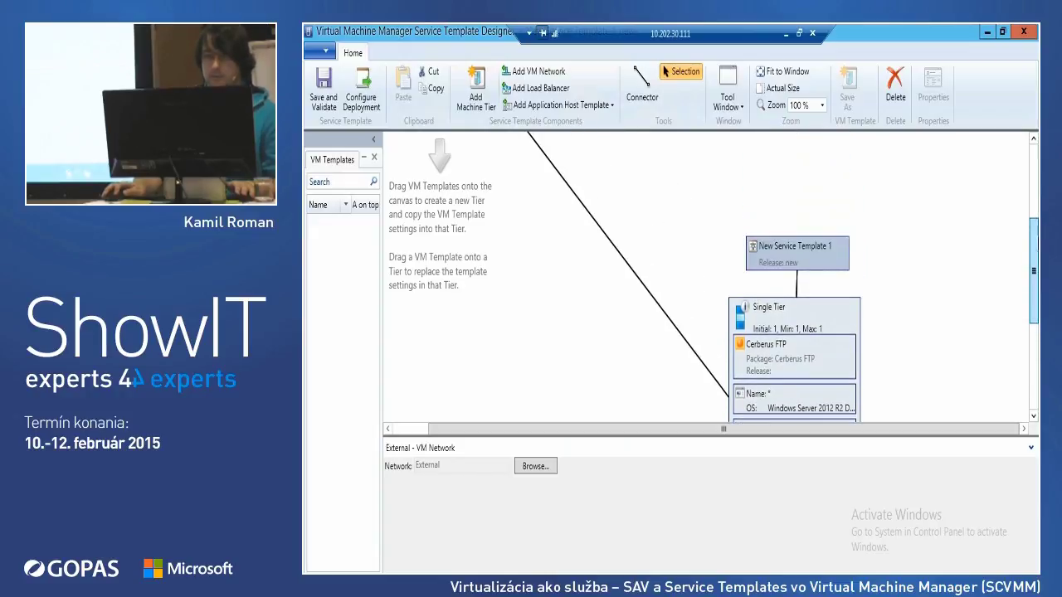
drag(508, 156, 661, 396)
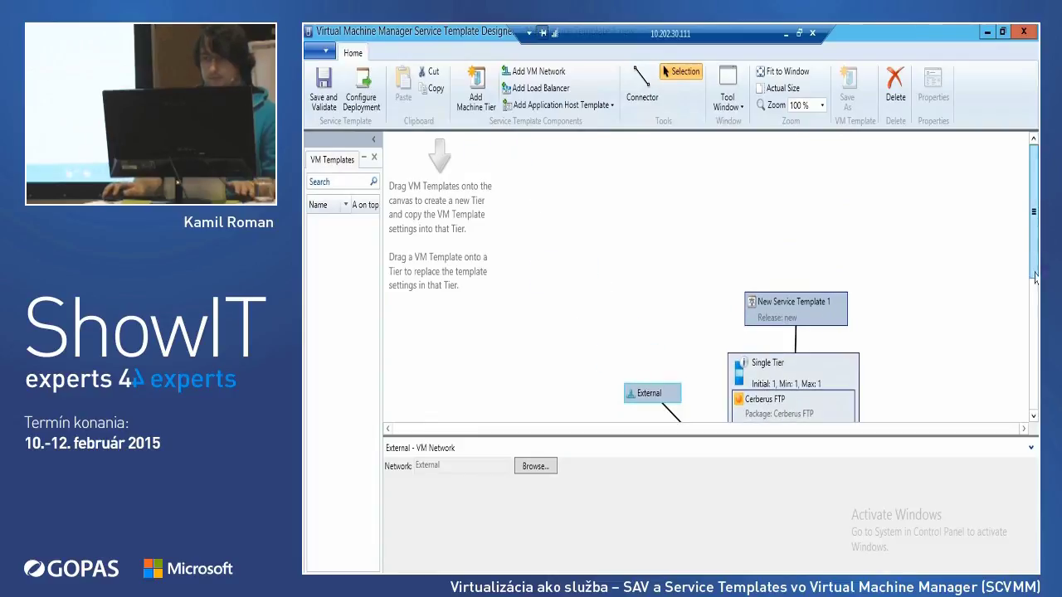
scroll(1035, 278, down, 3)
drag(656, 184, 793, 379)
Save and validate the template, close the designer, and select New Service Template 1 in Library.
click(324, 101)
click(1023, 31)
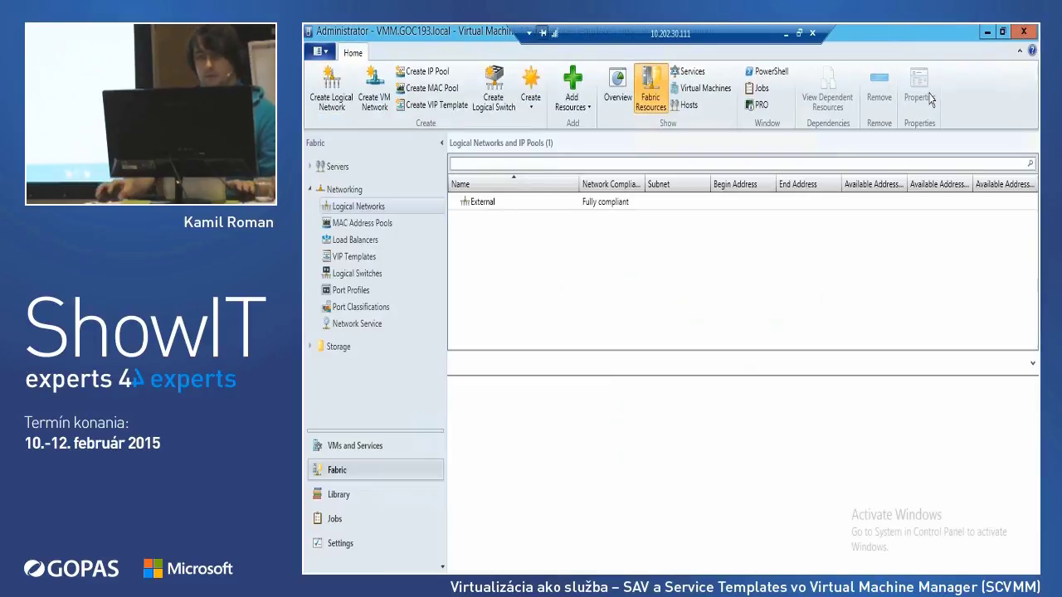
click(372, 498)
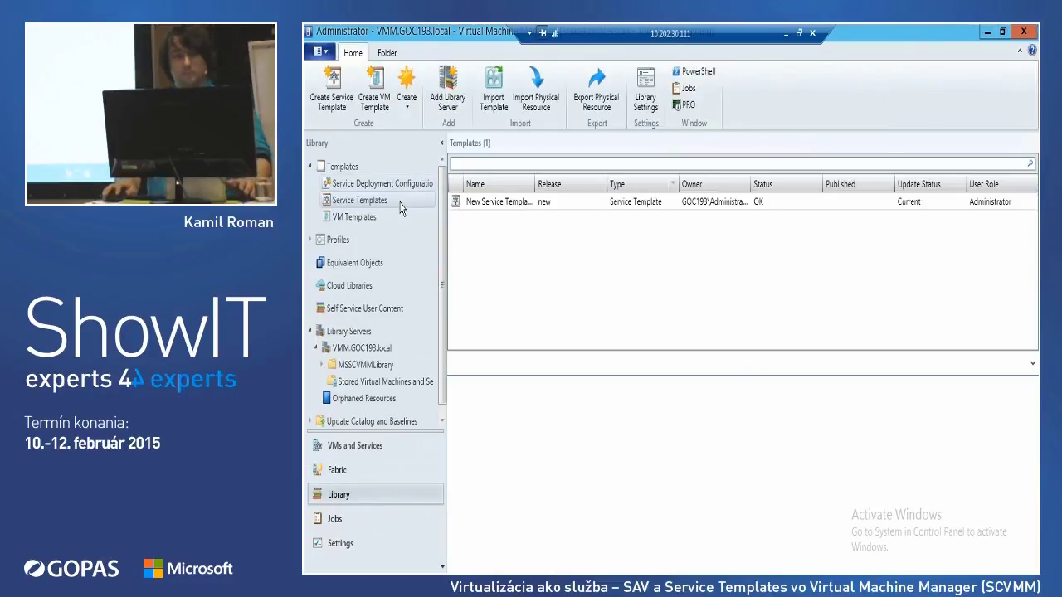
click(481, 201)
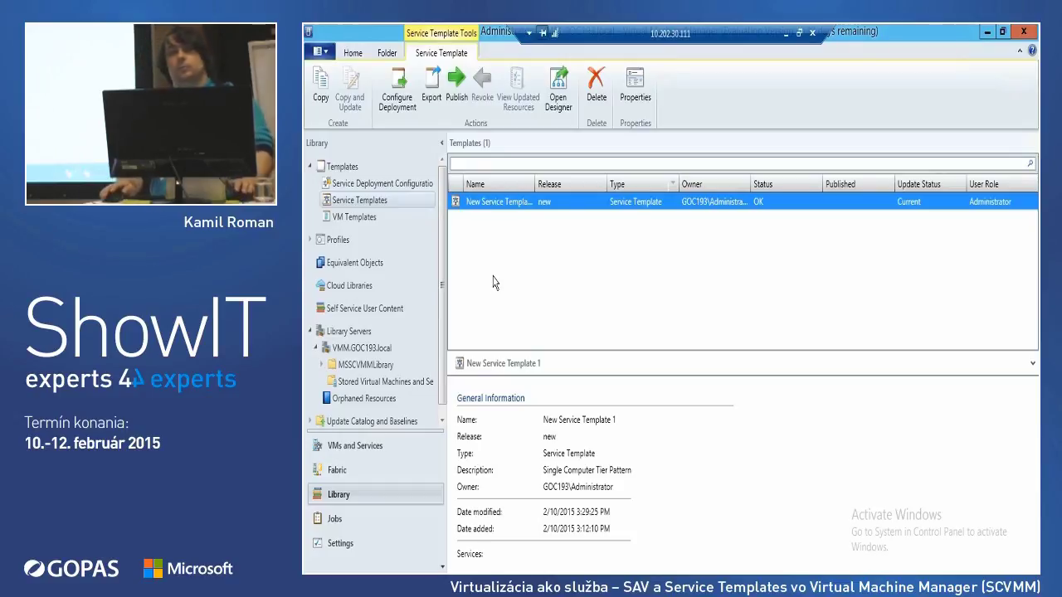
Configure a deployment named 'Deploy FTP' with destination All Hosts and confirm it.
click(379, 100)
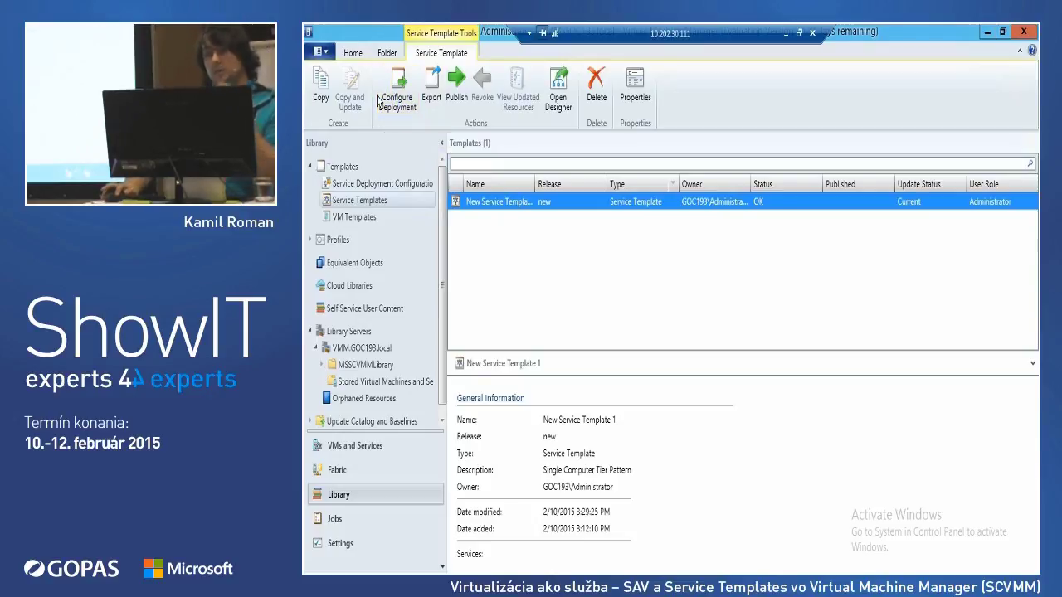
click(379, 100)
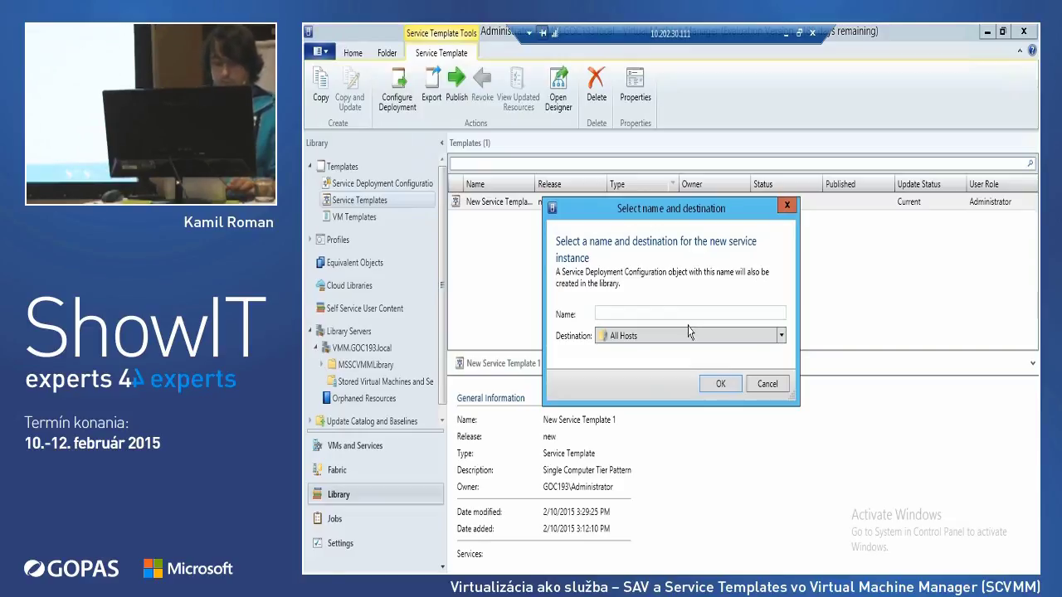
text(Deploy FTP)
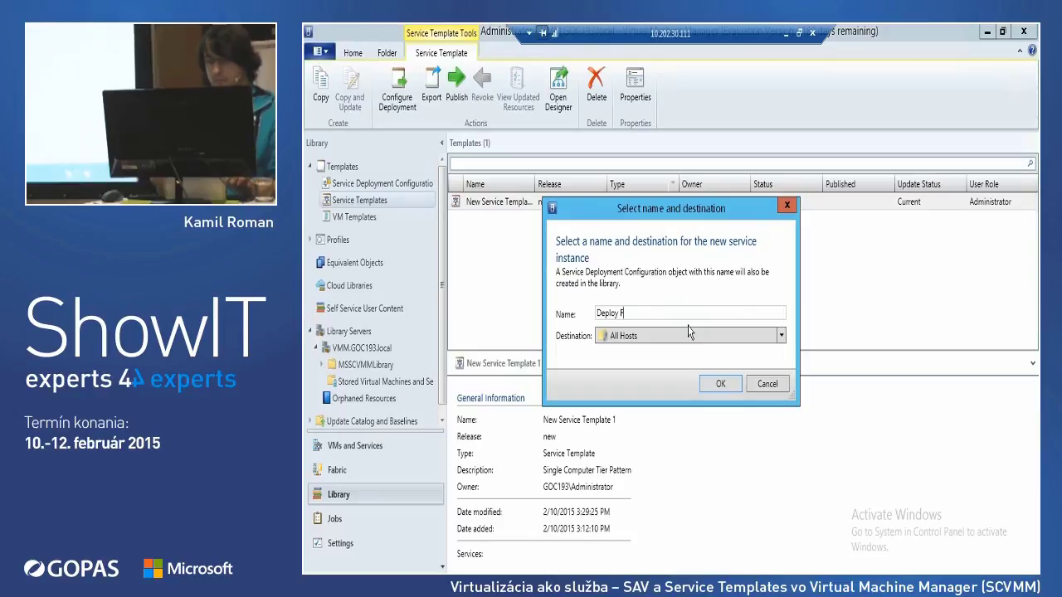
click(720, 383)
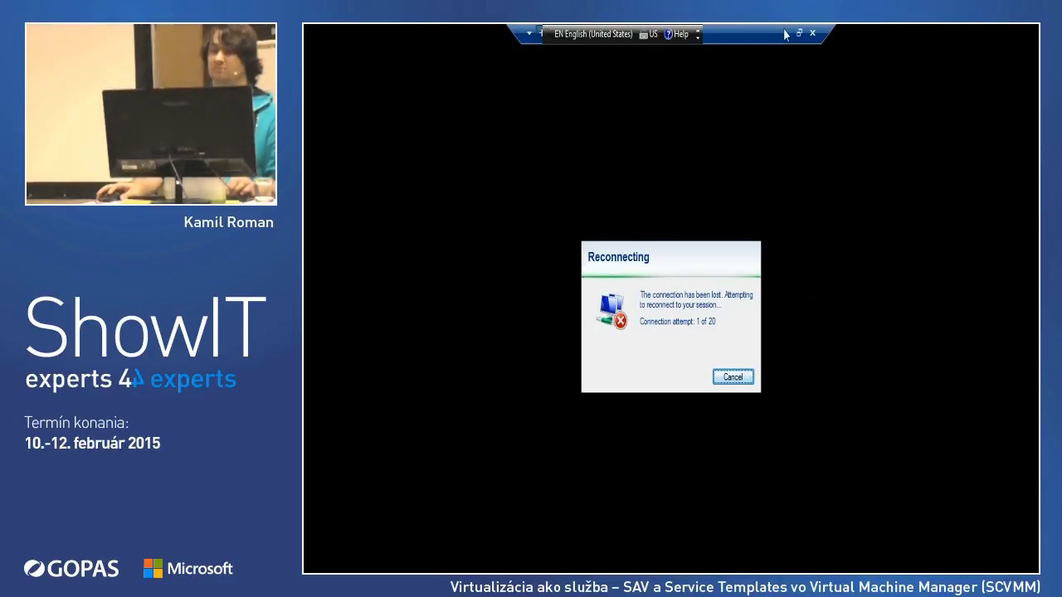
Cancel auto-reconnect, relaunch VMM.RDP, and sign in with the RD Gateway username and password.
click(733, 378)
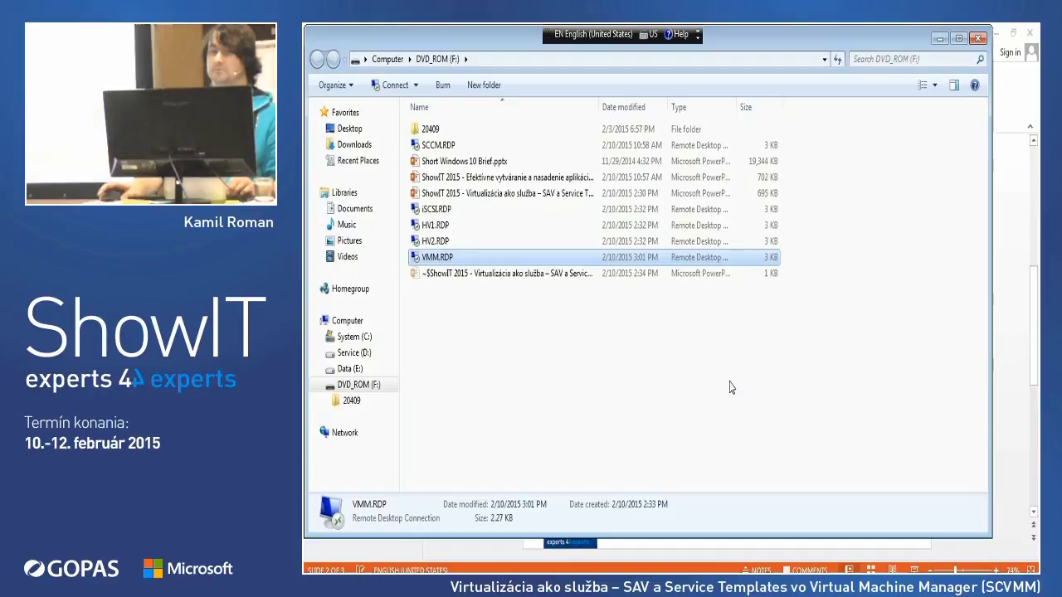
double_click(452, 257)
text(g)
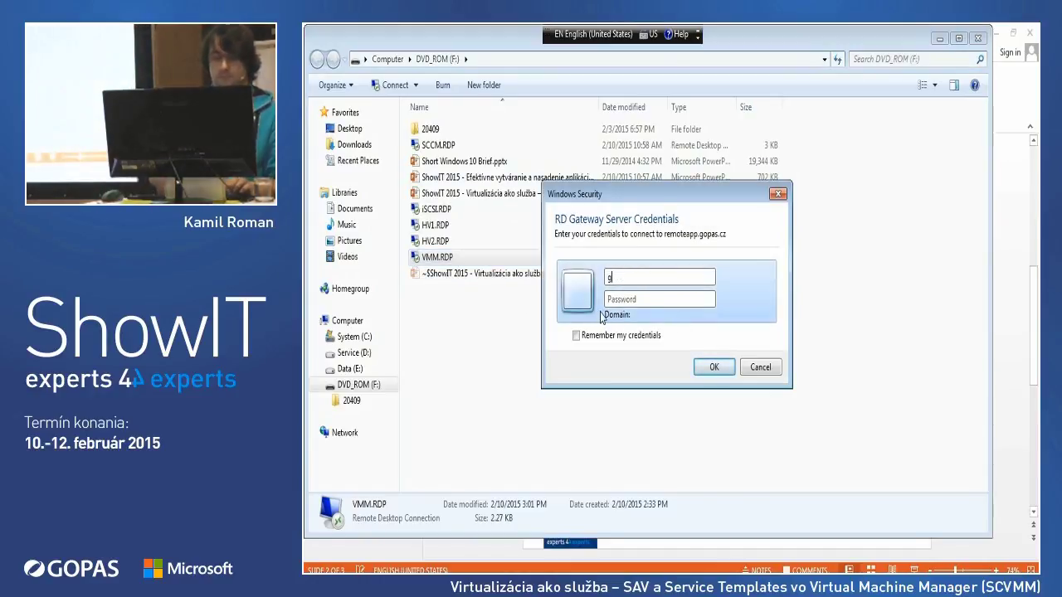
text(opas)
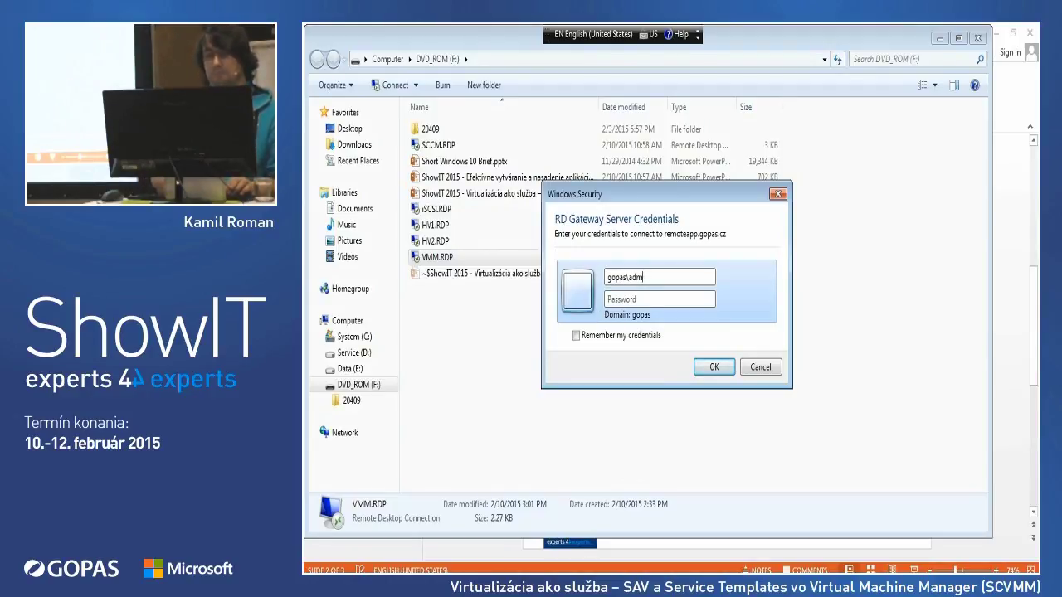
text(\kamilro)
key(Tab)
text(********)
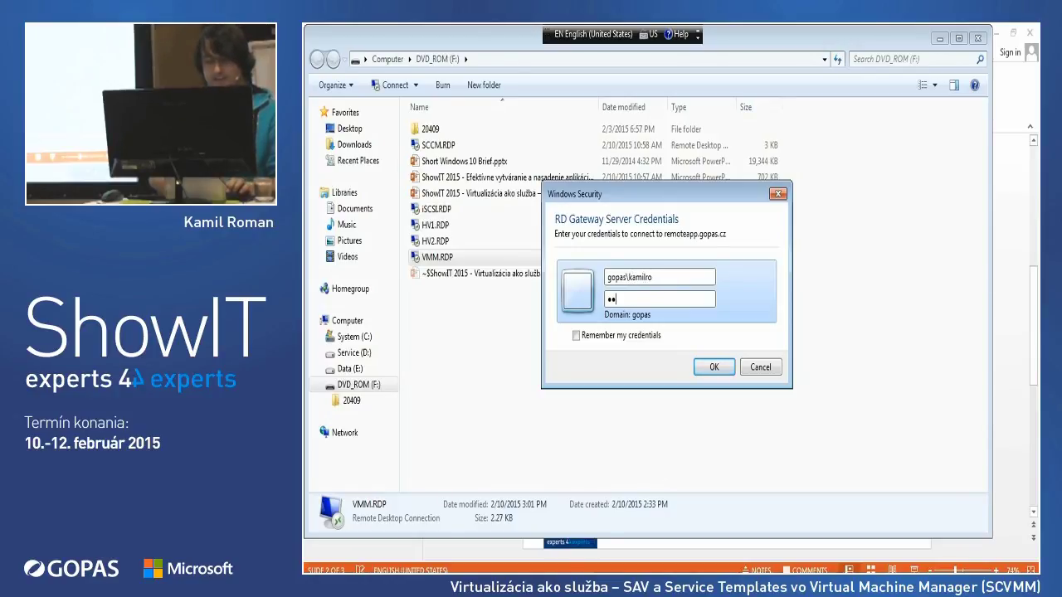
key(Return)
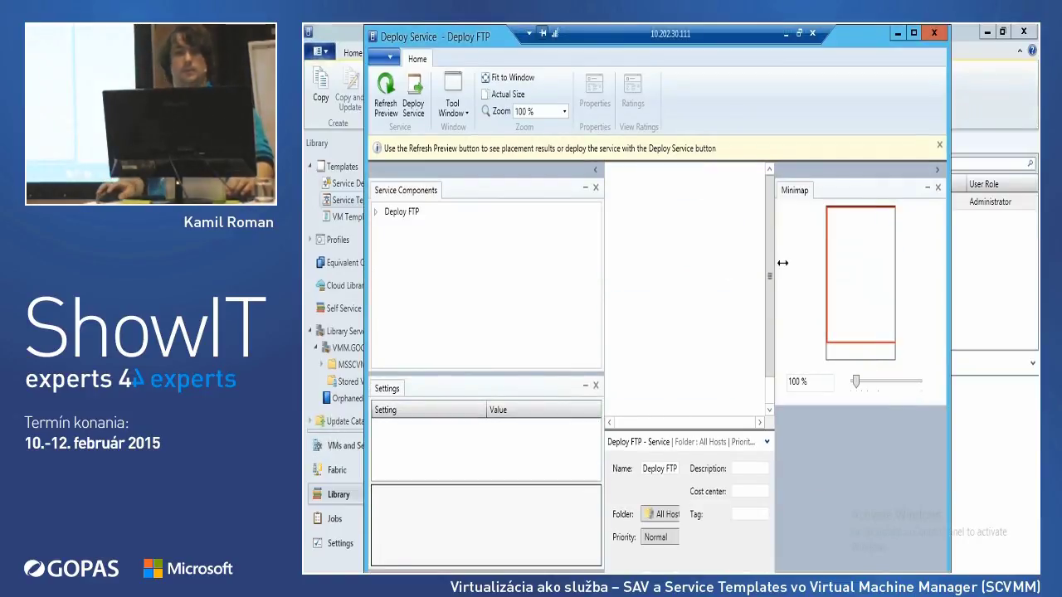
Maximize Deploy Service, refresh the placement preview, then close it and delete the configuration.
click(913, 33)
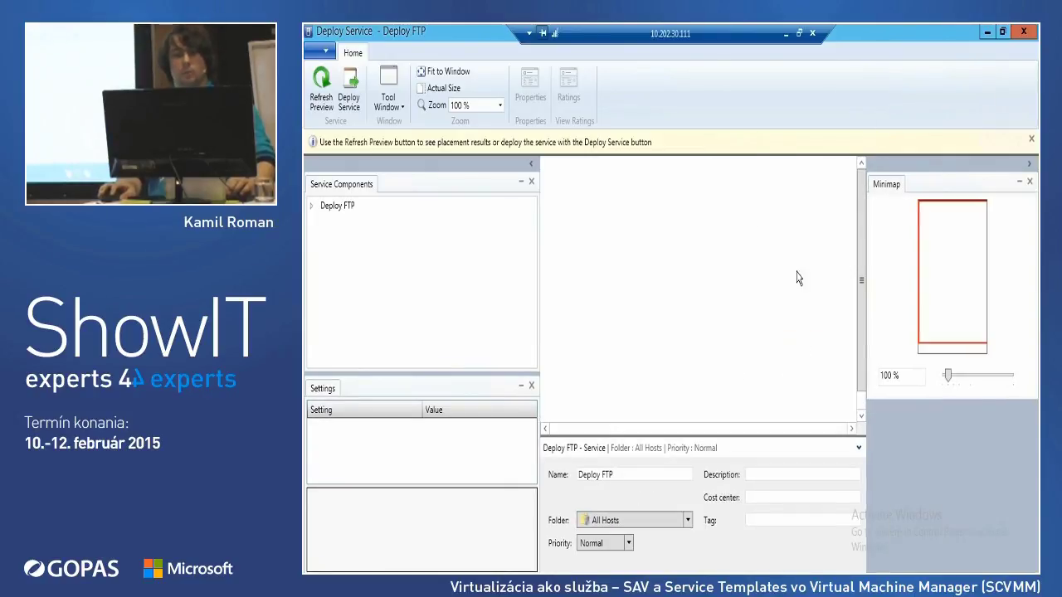
mouse_move(861, 300)
mouse_down()
mouse_move(868, 348)
mouse_move(858, 301)
mouse_up()
click(674, 448)
click(677, 467)
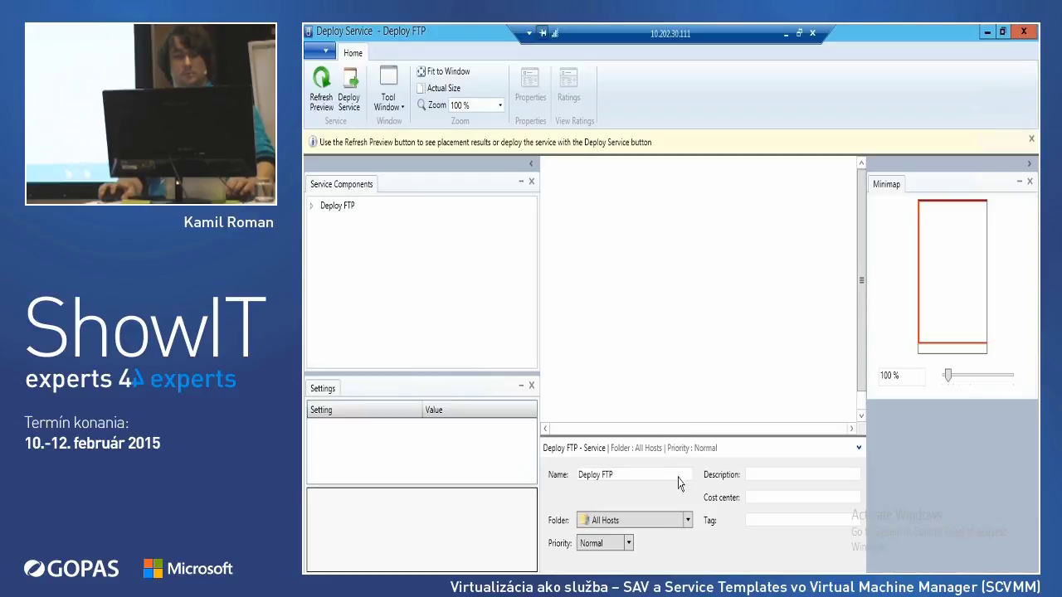
click(320, 99)
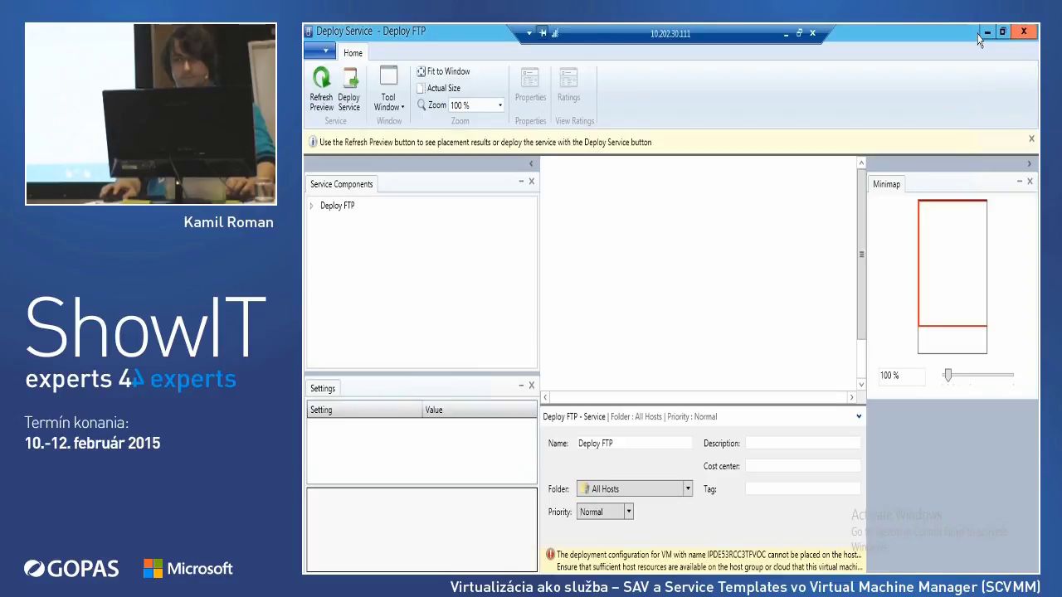
click(1024, 32)
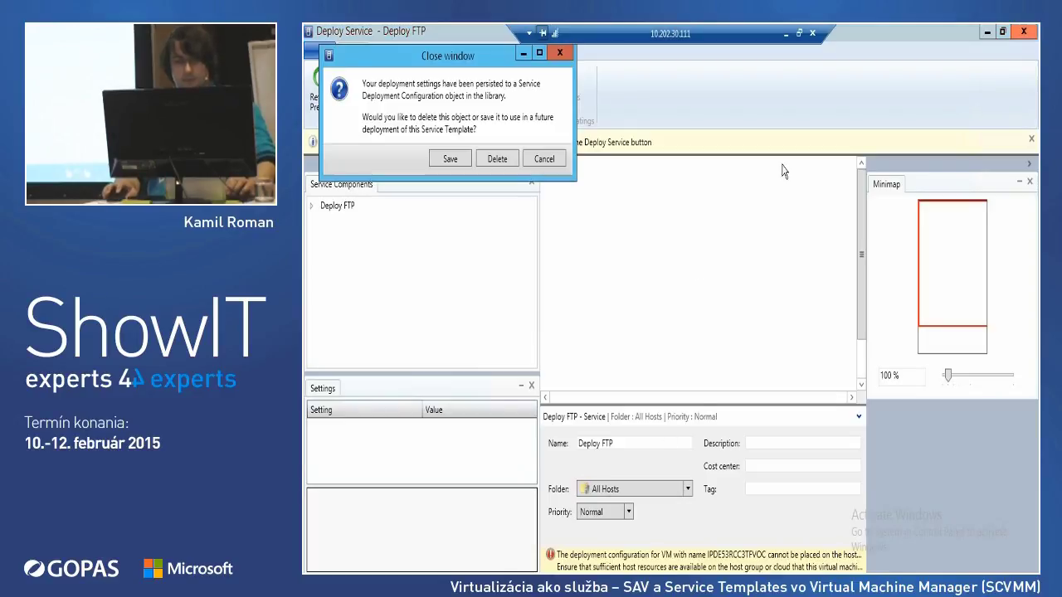
click(498, 159)
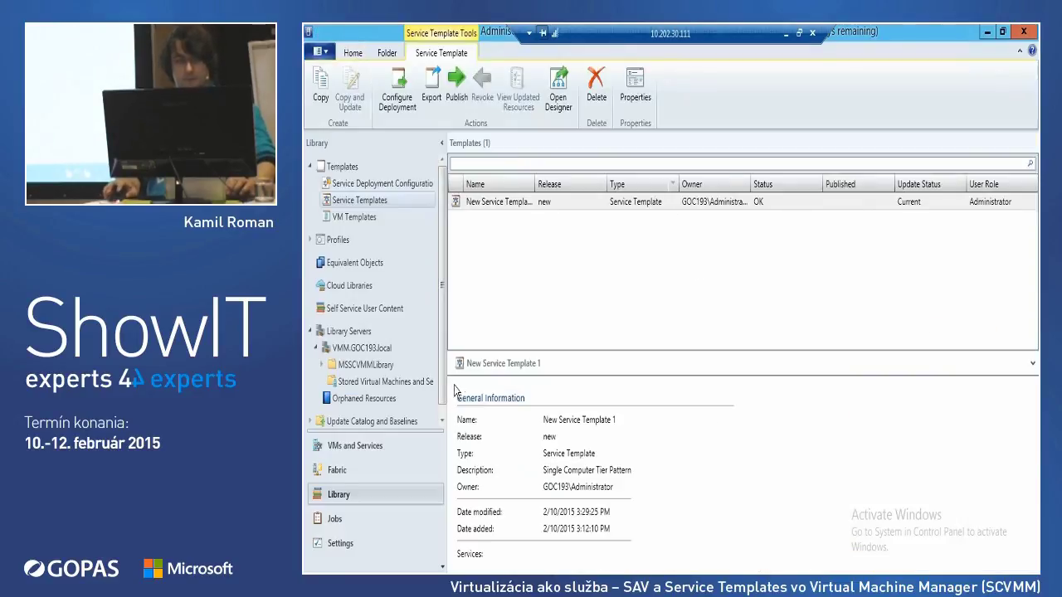
Configure a new deployment named 'Ftp' keeping All Hosts as the destination.
click(395, 108)
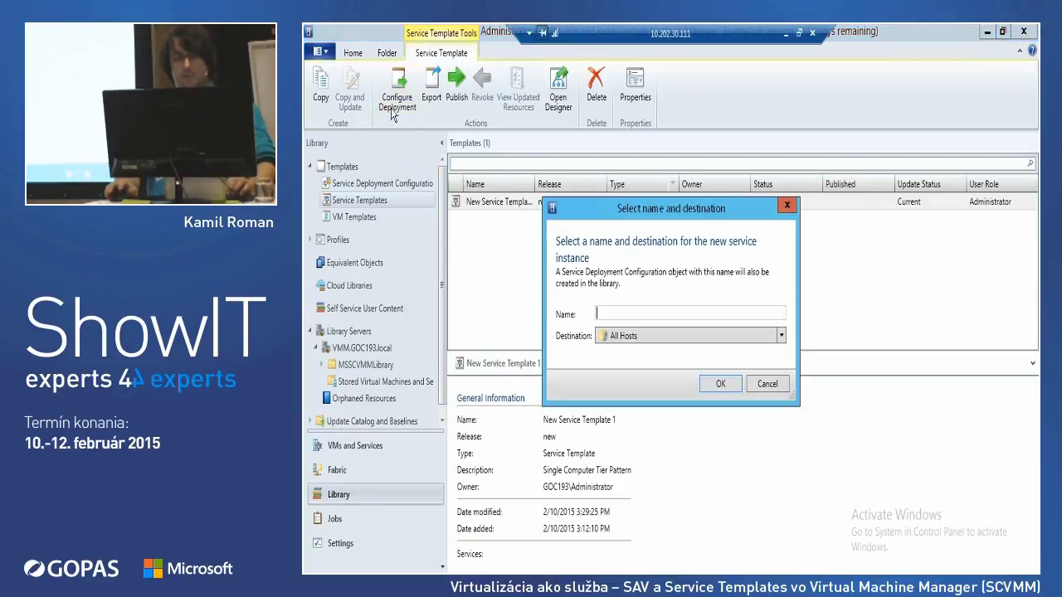
text(Ftp)
key(Return)
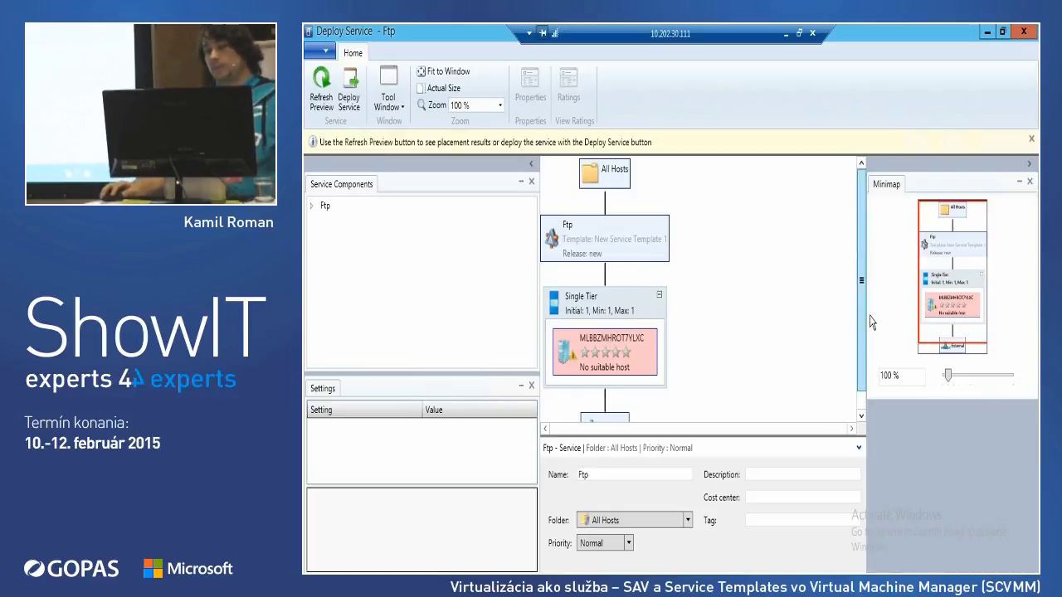
Close the Ftp Deploy Service window with Delete, then create a new service template, New Service Template 2.
scroll(696, 340, down, 1)
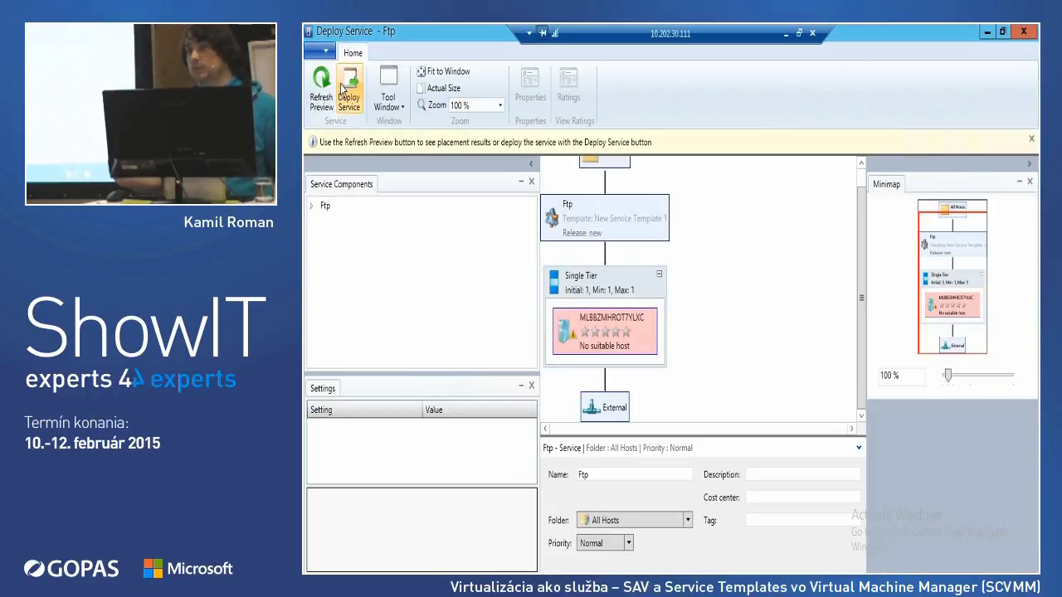
click(1024, 31)
click(542, 220)
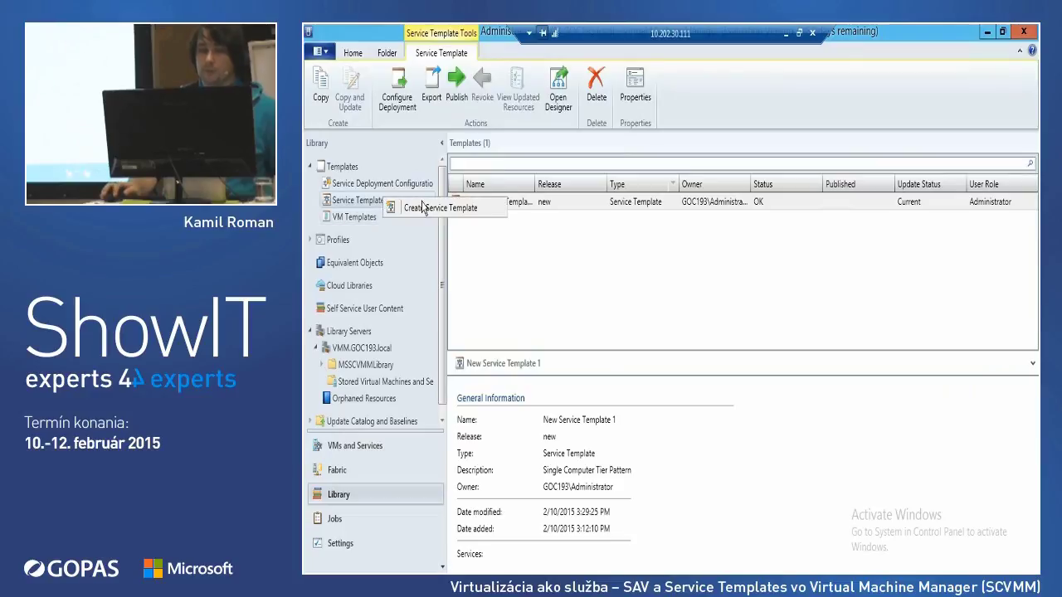
click(384, 202)
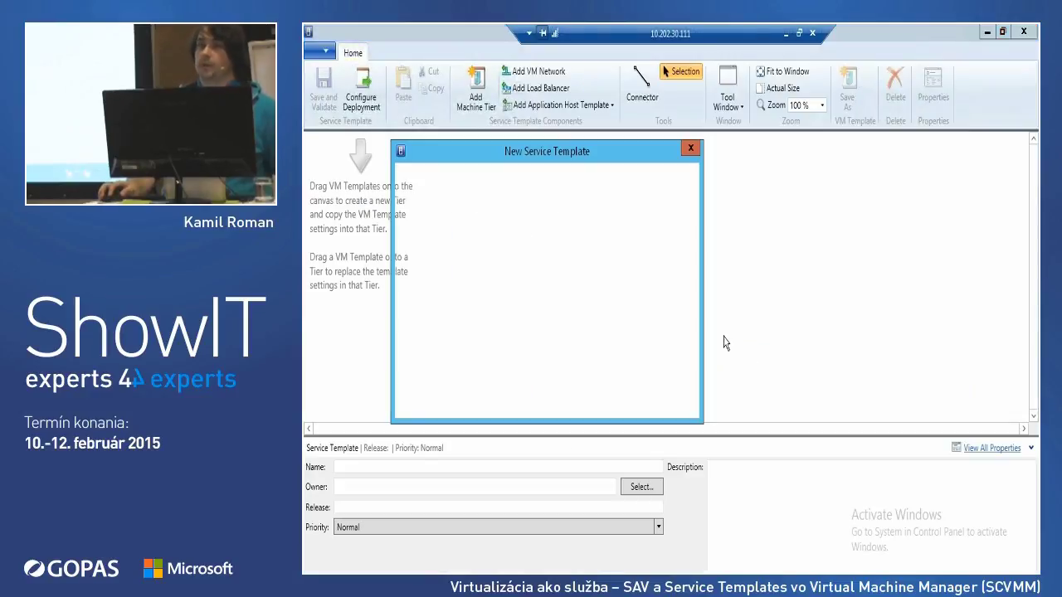